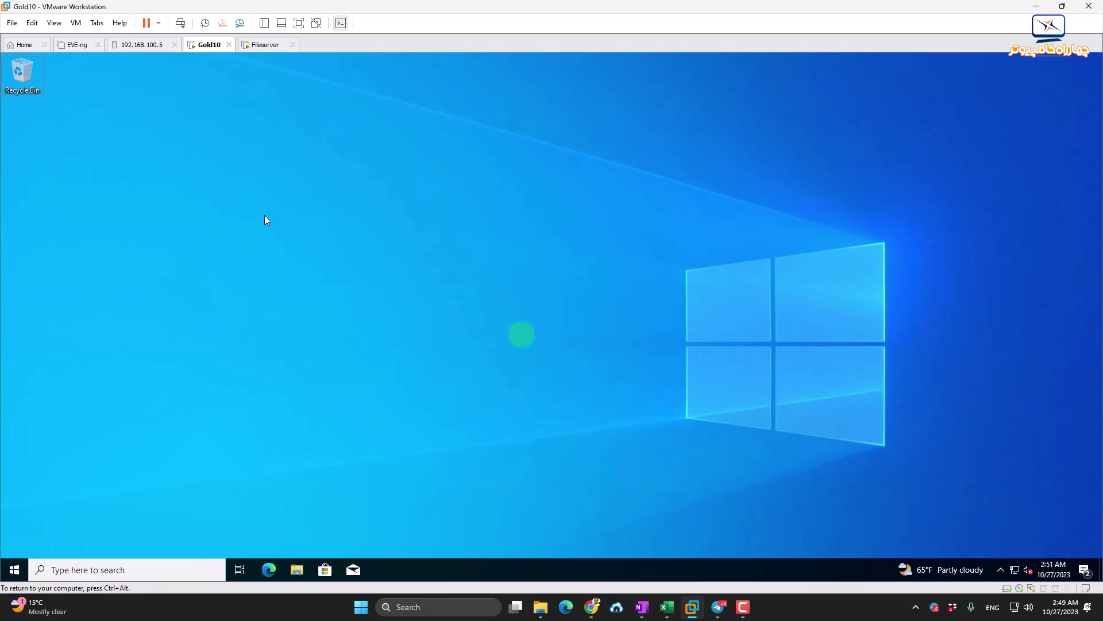
Check the Windows Update status in the Gold10 machine's Windows Settings
left_click(15, 568)
left_click(14, 520)
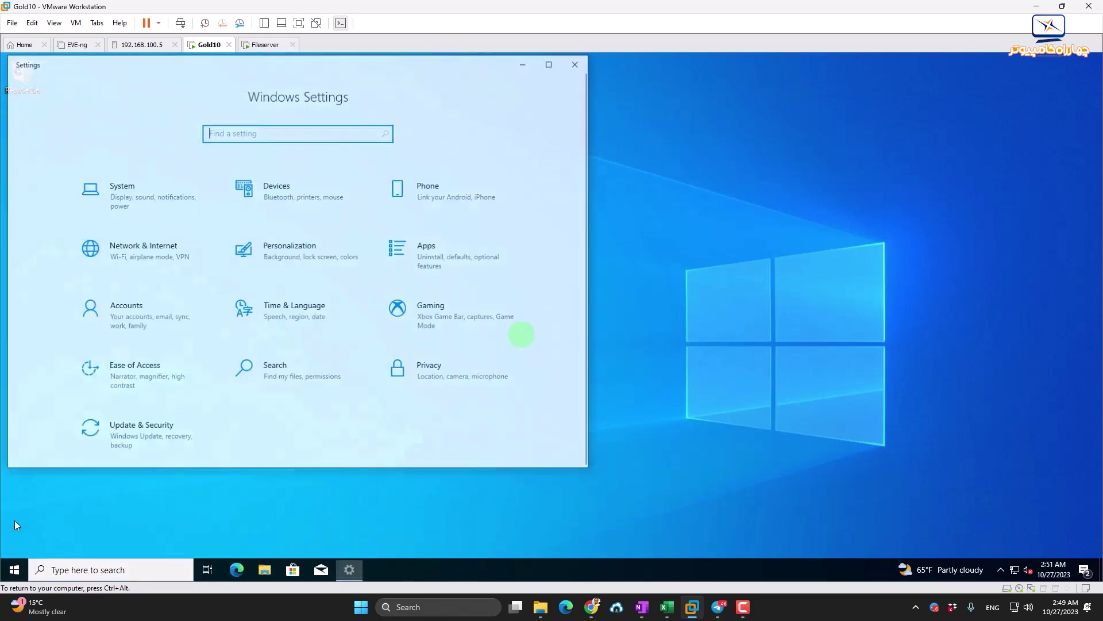
left_click(159, 423)
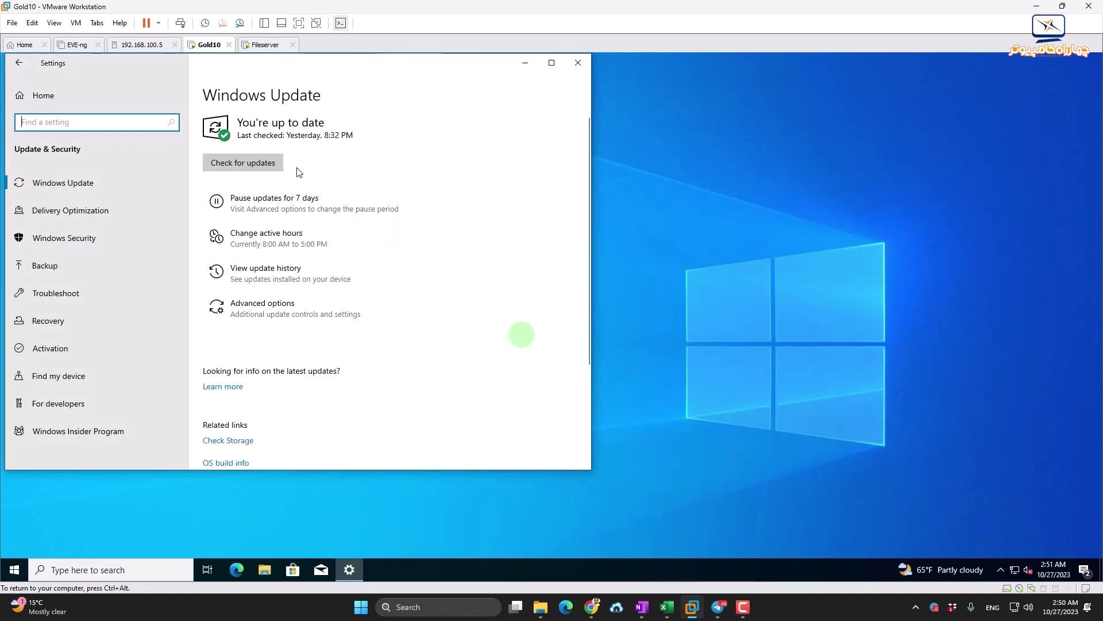
left_click(578, 62)
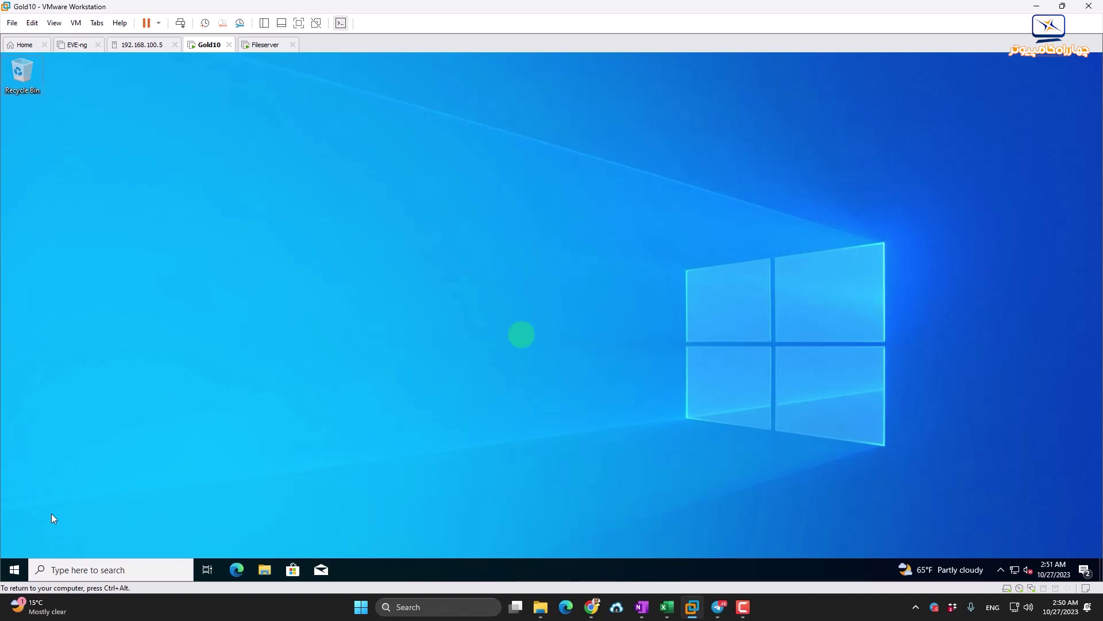
Open the Sysprep folder with the Run command sysprep and launch the sysprep application
key("super")
key("super+r")
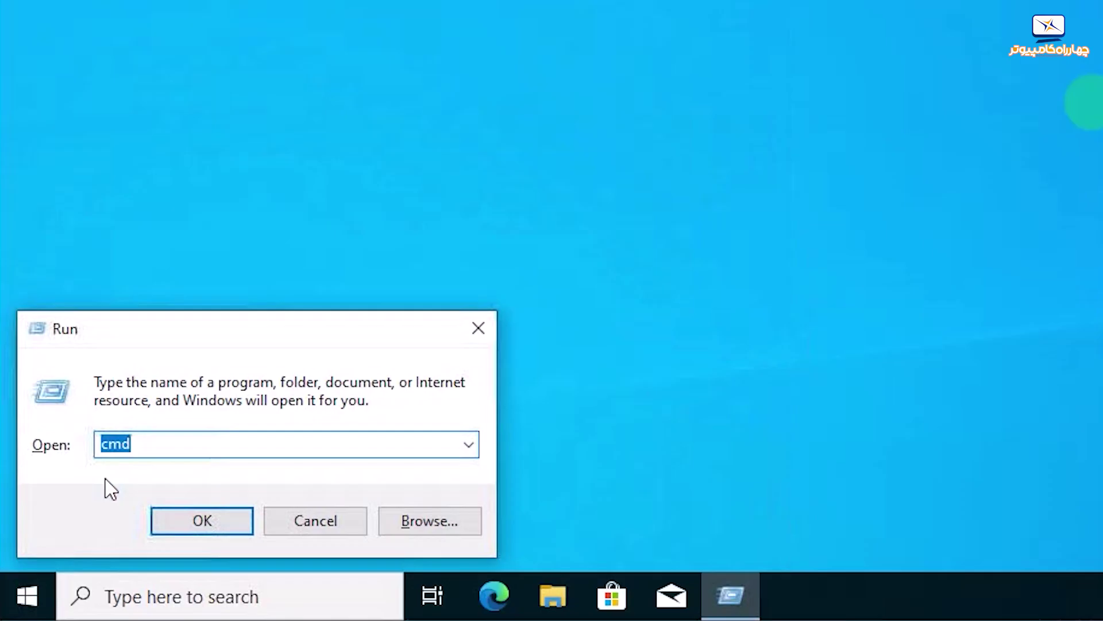
type("sysprep")
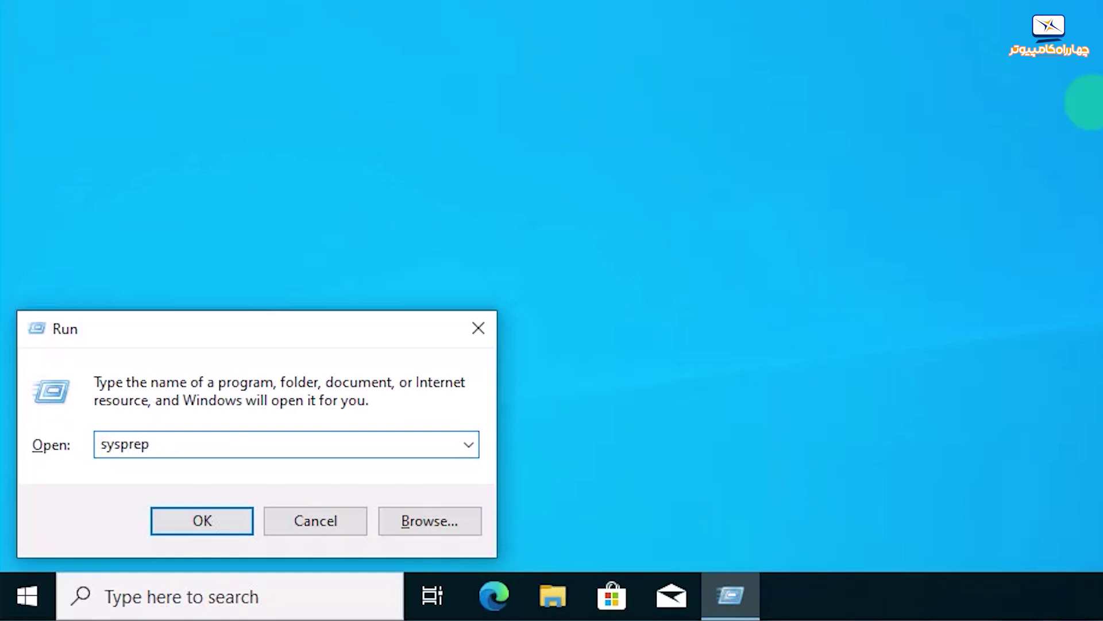
key("Return")
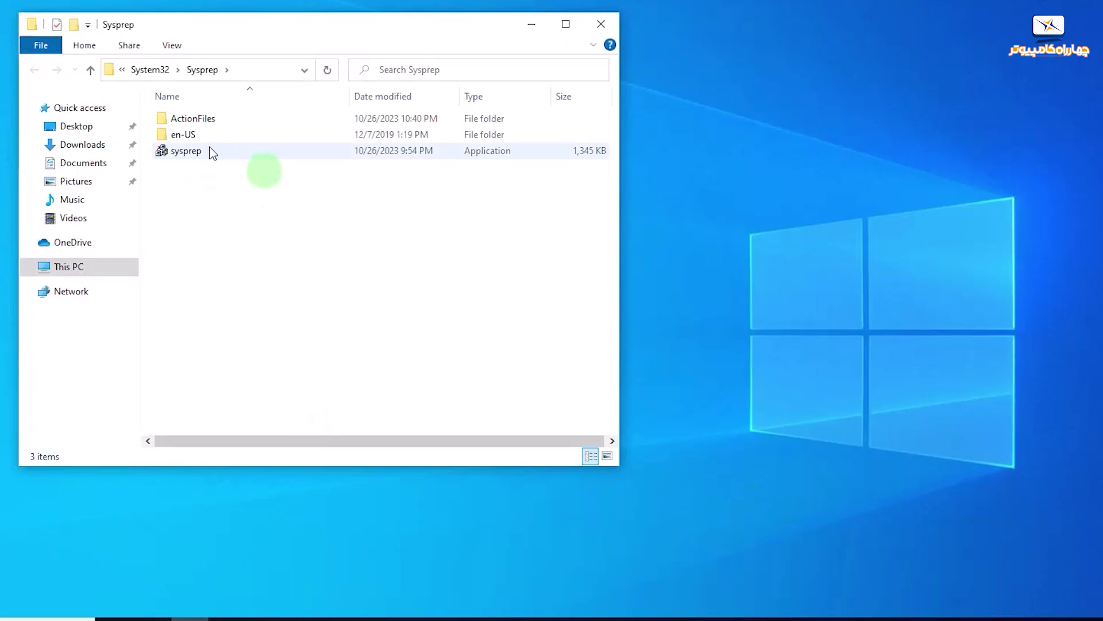
double_click(187, 151)
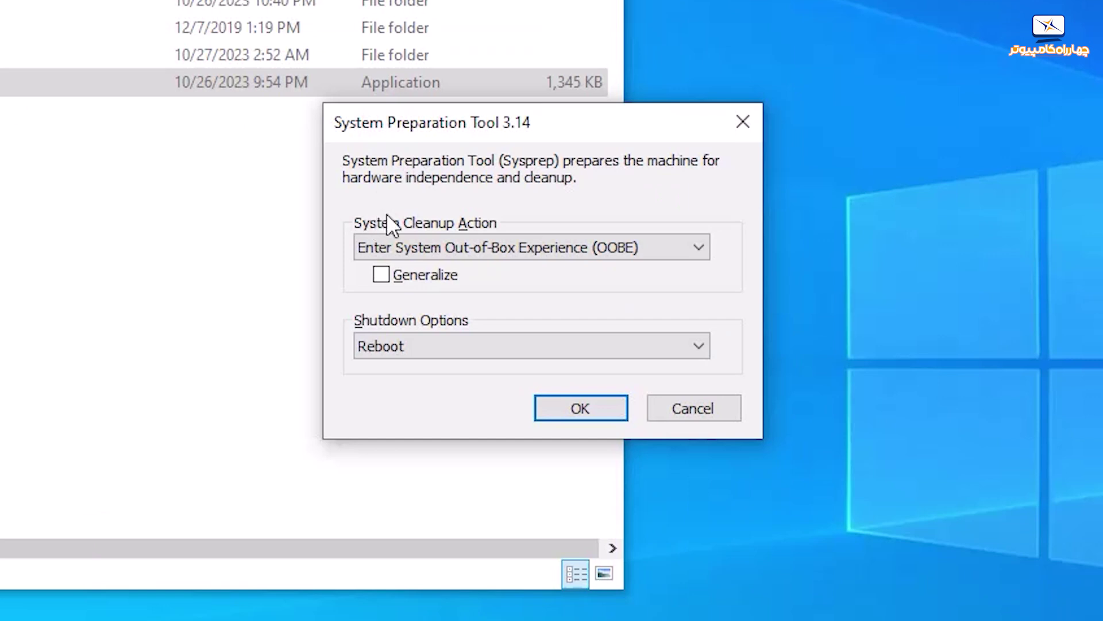
Run Sysprep with Enter System Out-of-Box Experience (OOBE), Generalize enabled and the shutdown option set to Shutdown
left_click(379, 242)
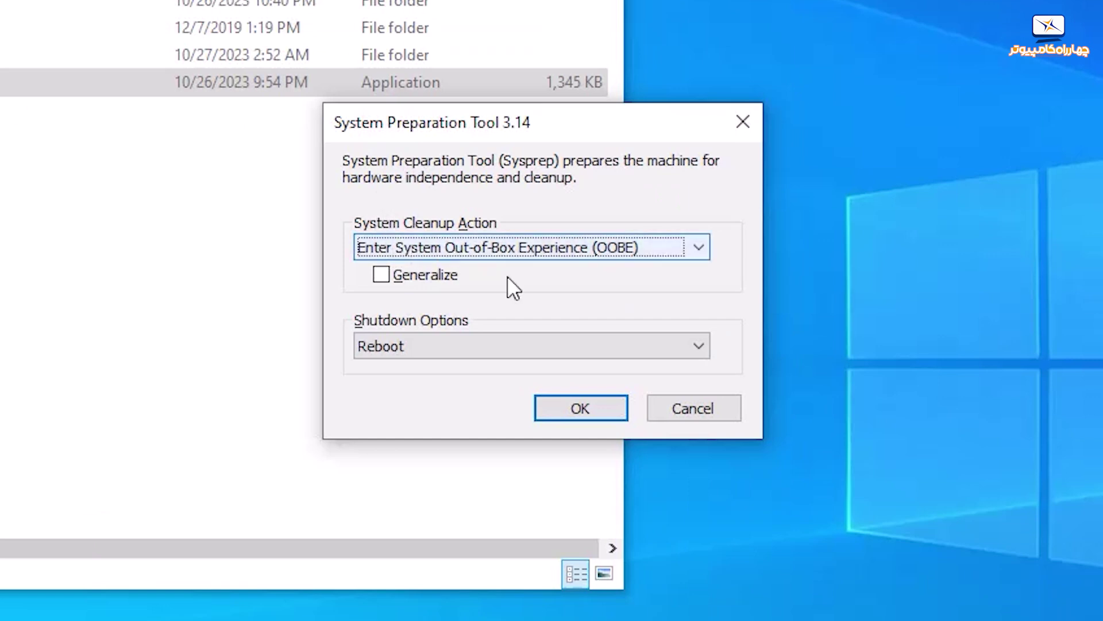
left_click(423, 276)
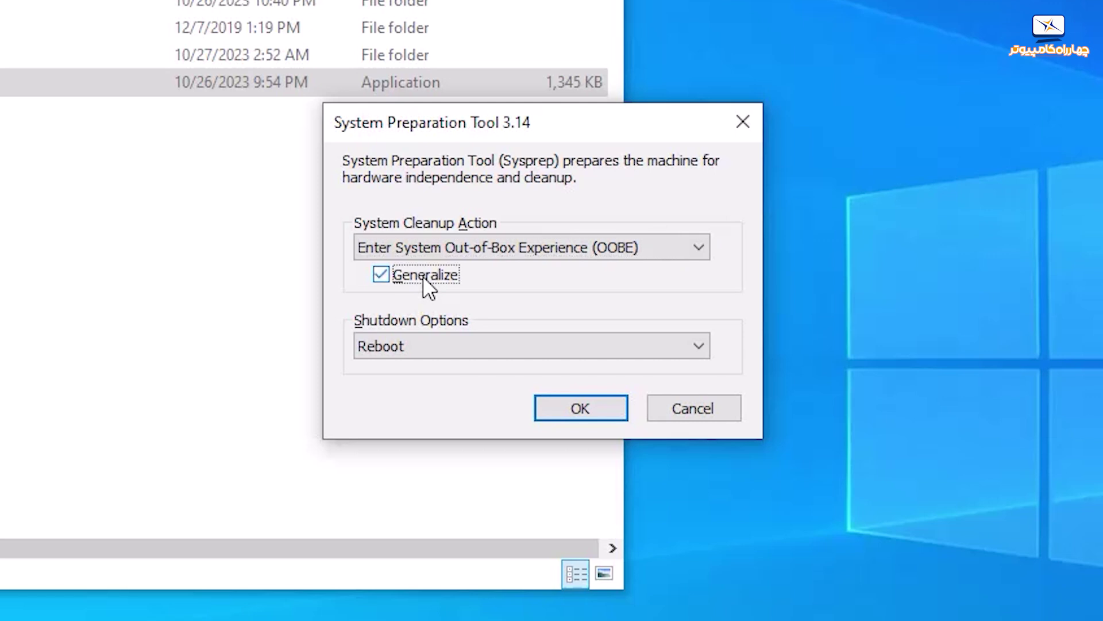
left_click(419, 345)
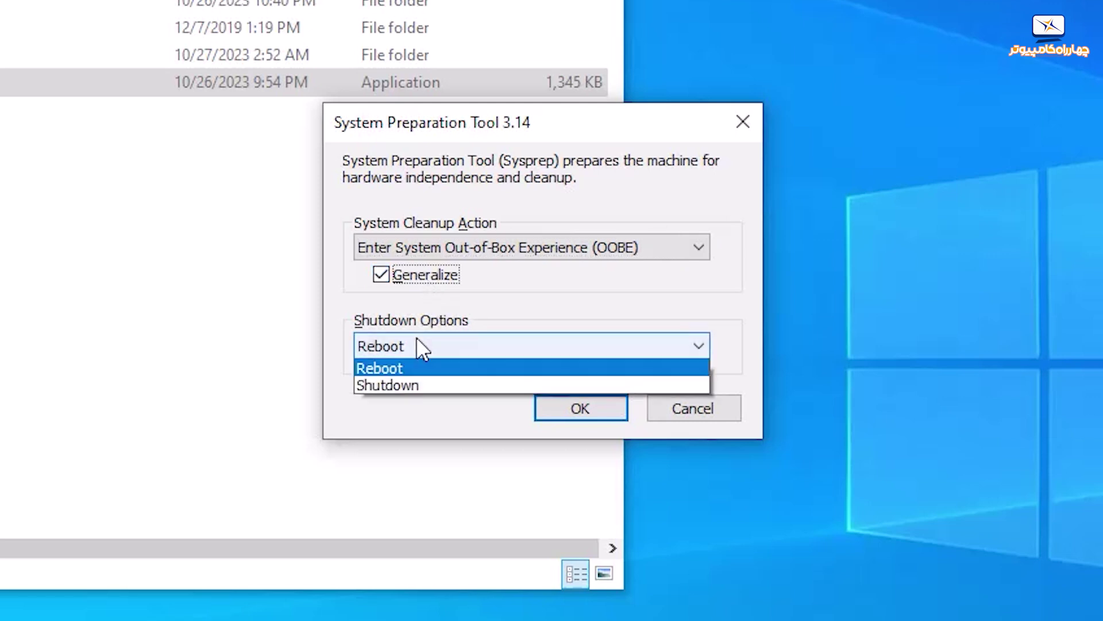
left_click(373, 404)
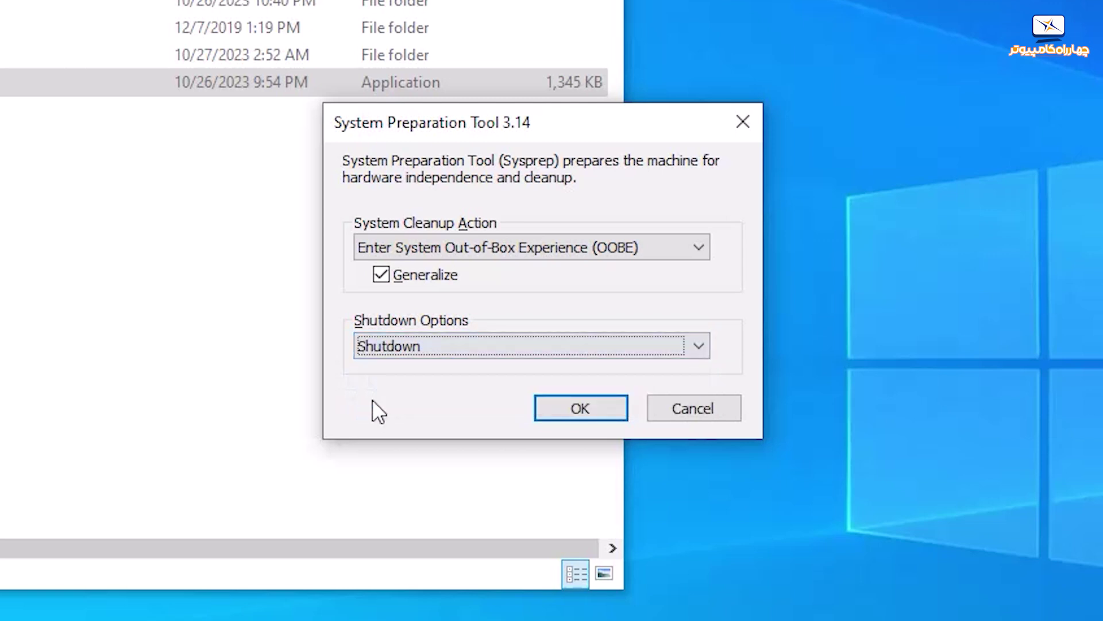
left_click(546, 396)
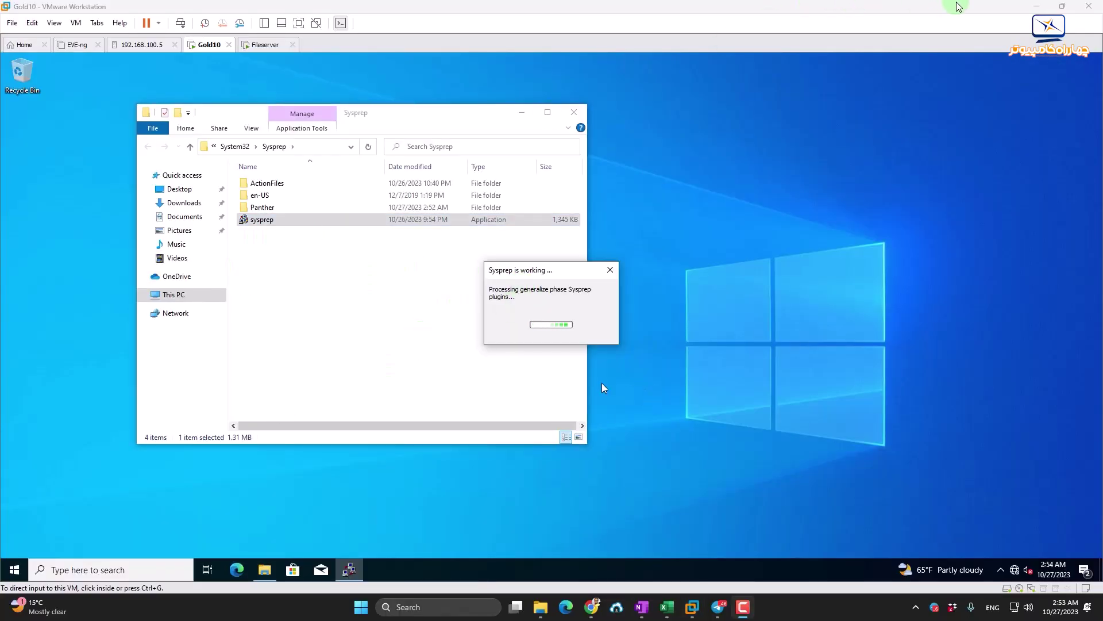
Switch to the ESXi Host Client and examine the Gold10 and GoldImage folders in the datastore1 browser
left_click(1036, 7)
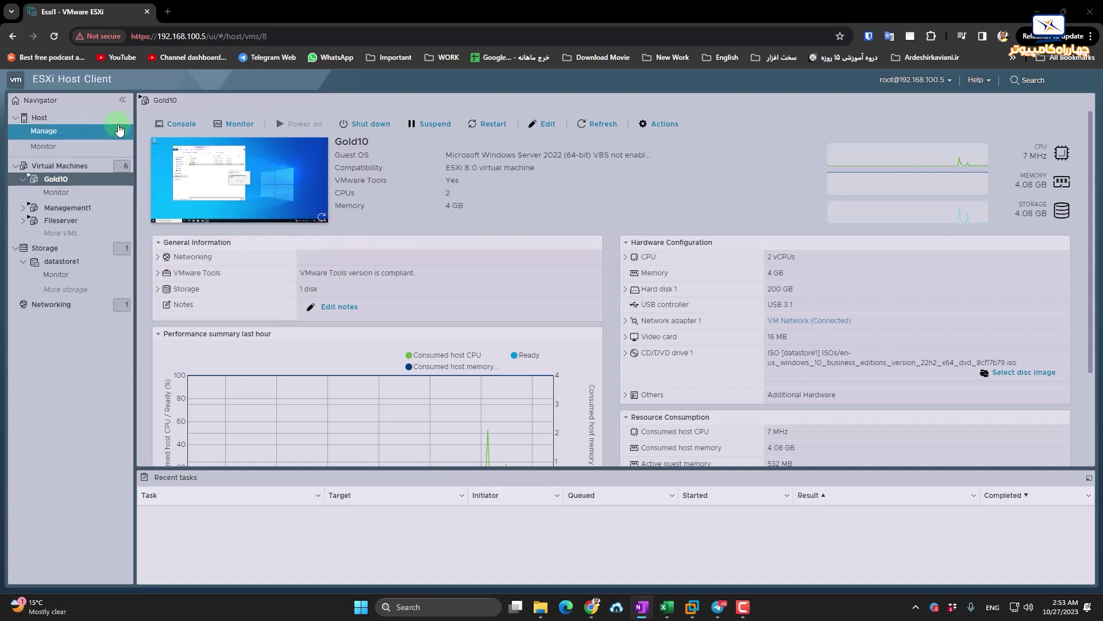
left_click(55, 264)
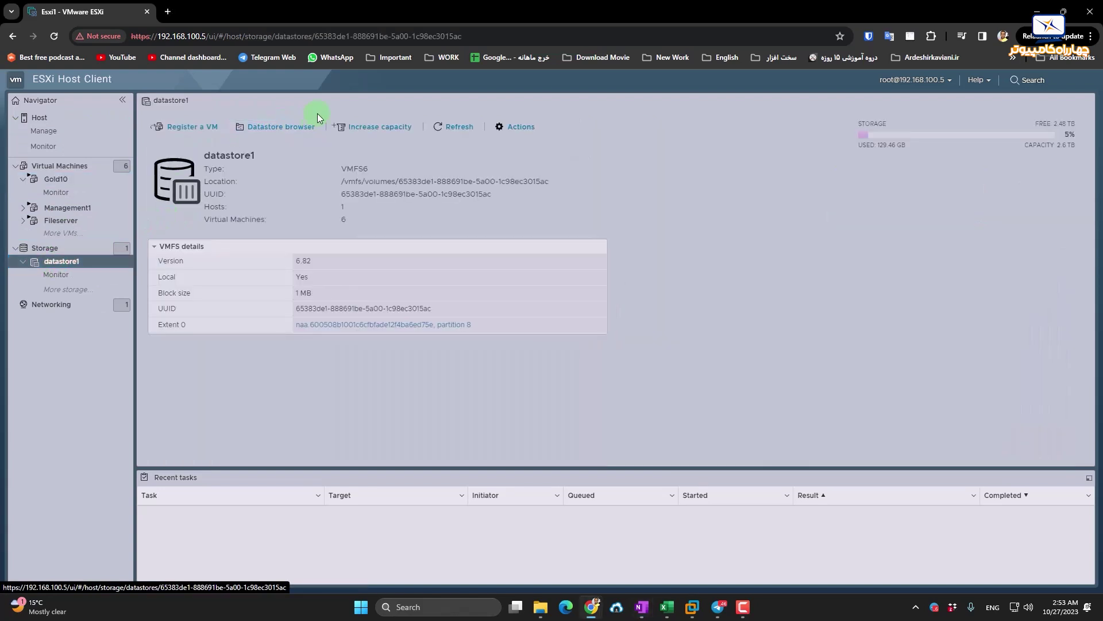
left_click(271, 132)
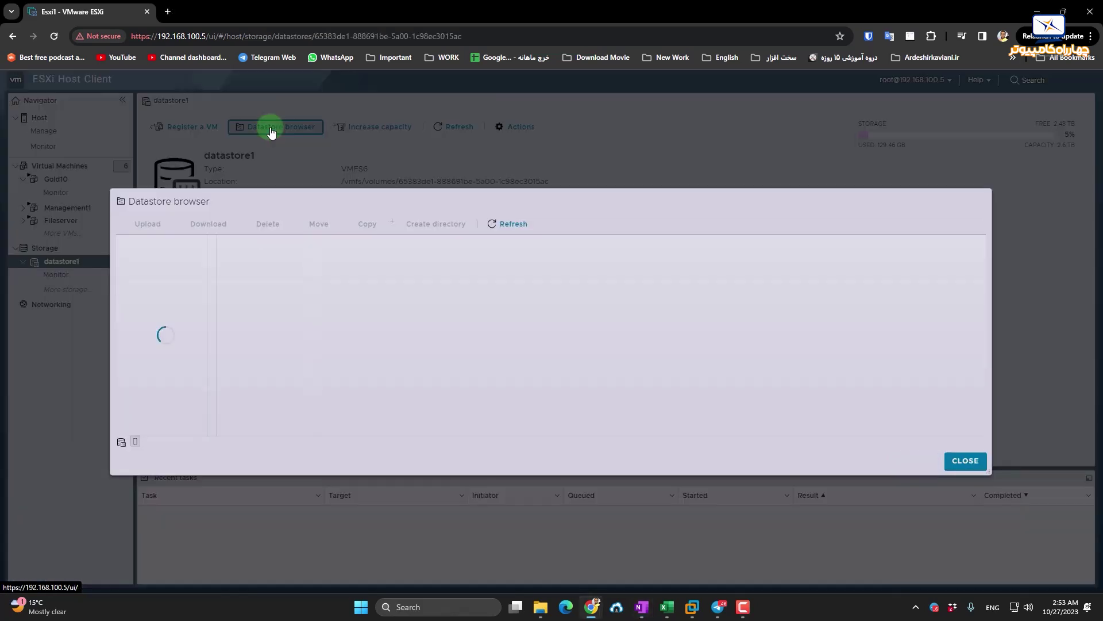
left_click(252, 242)
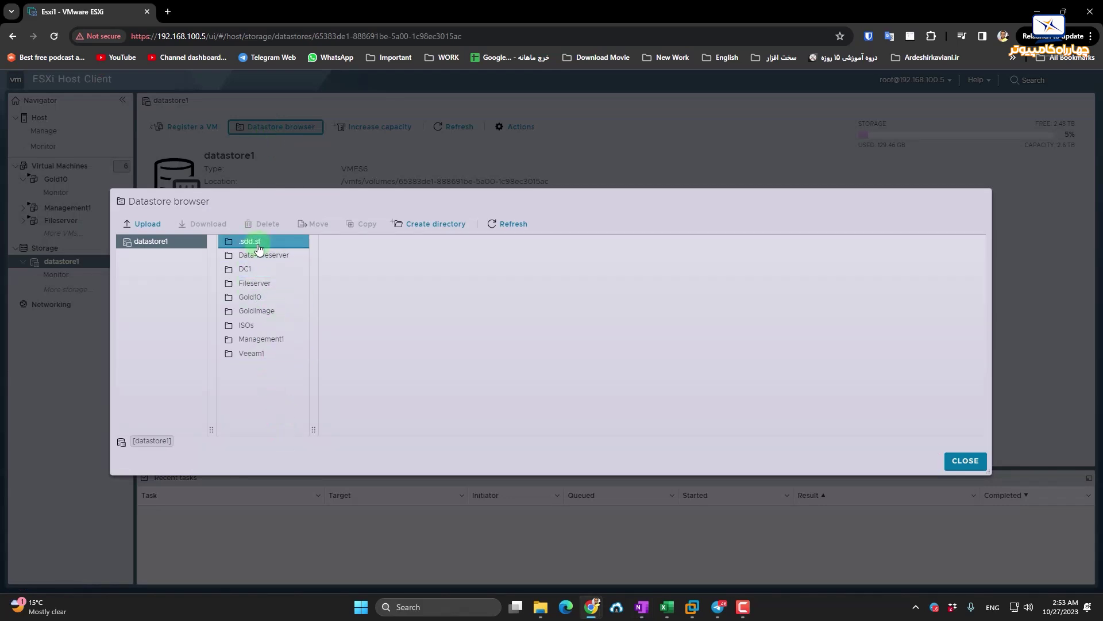
left_click(255, 301)
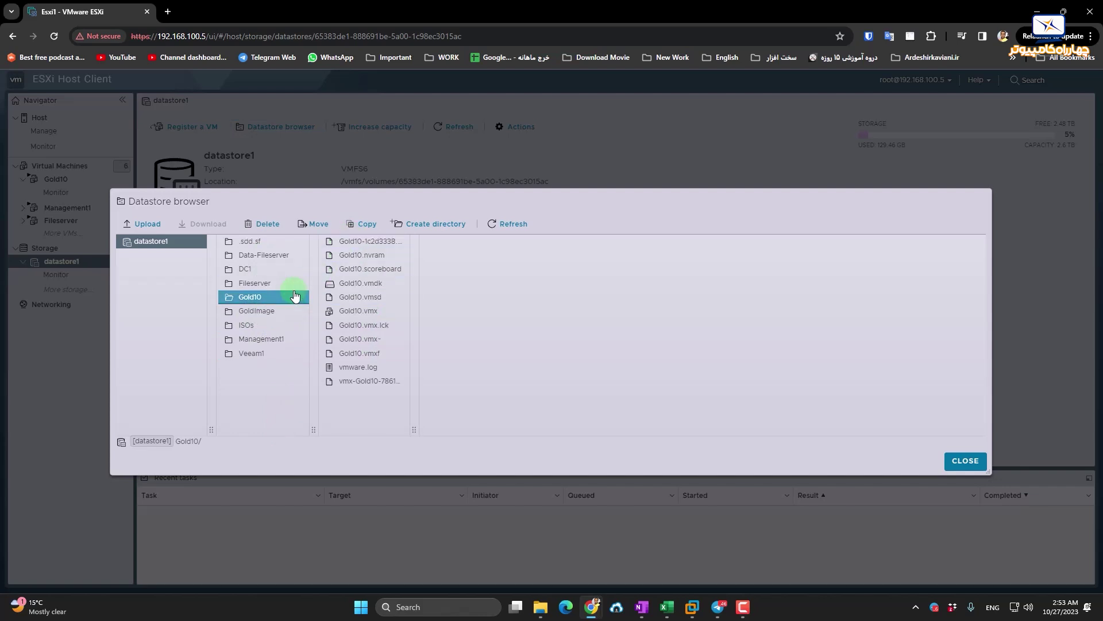
left_click(256, 315)
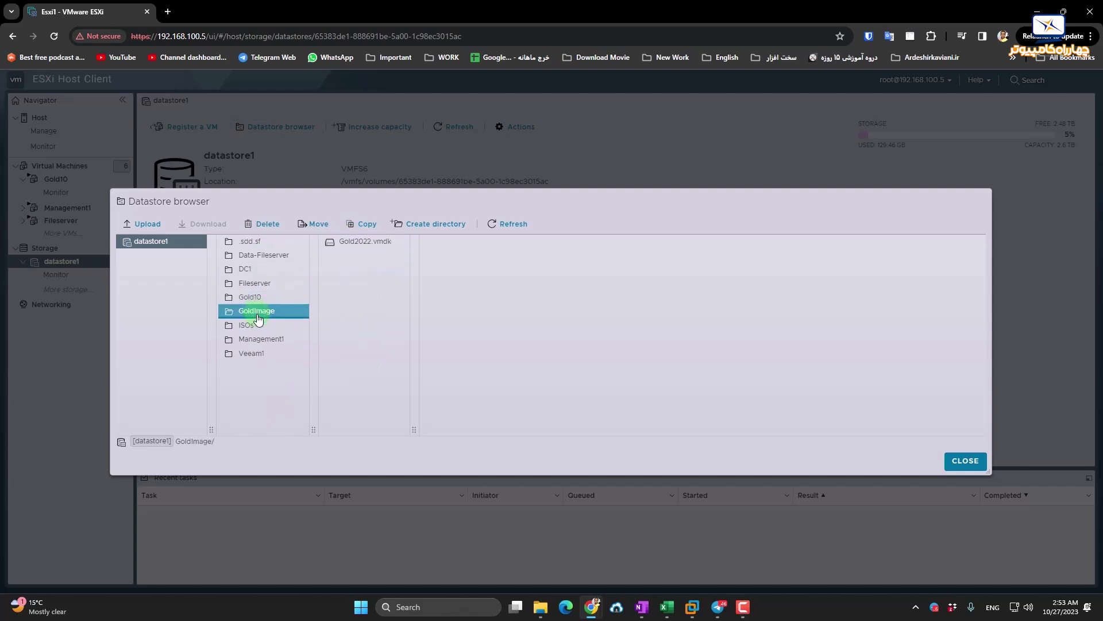
left_click(369, 245)
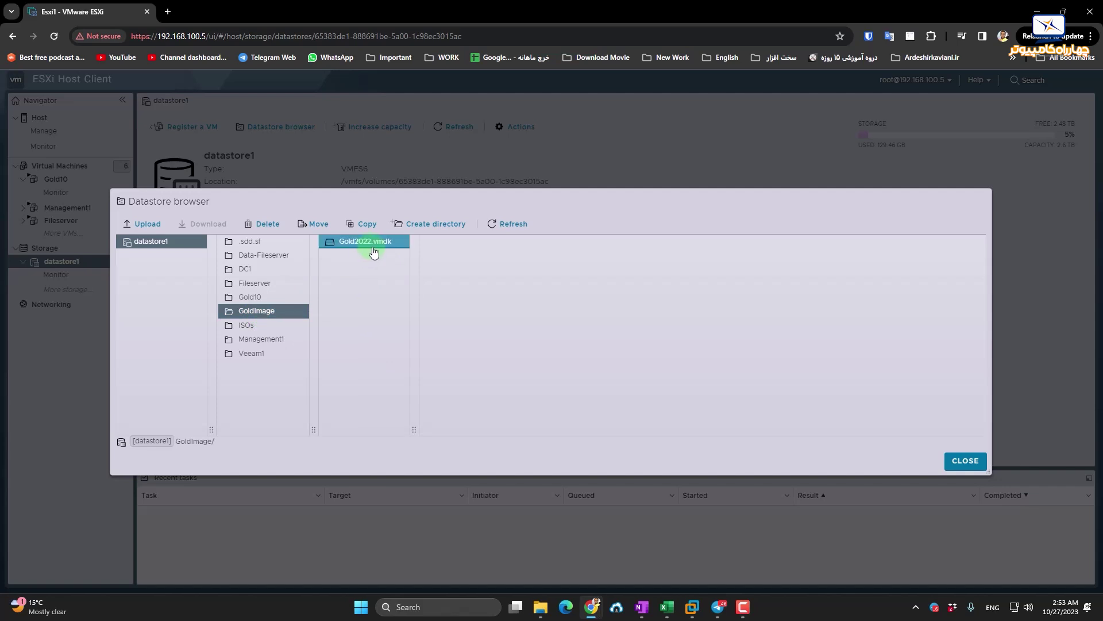
left_click(279, 305)
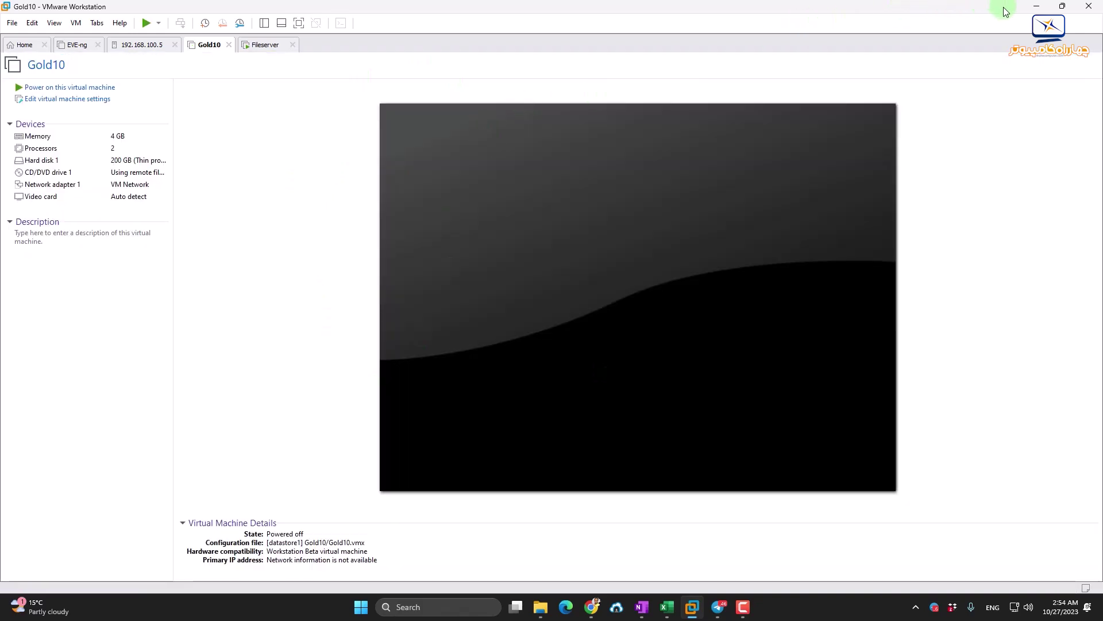
Return to the ESXi Host Client, close the datastore browser and view the host's virtual machine list
left_click(1031, 8)
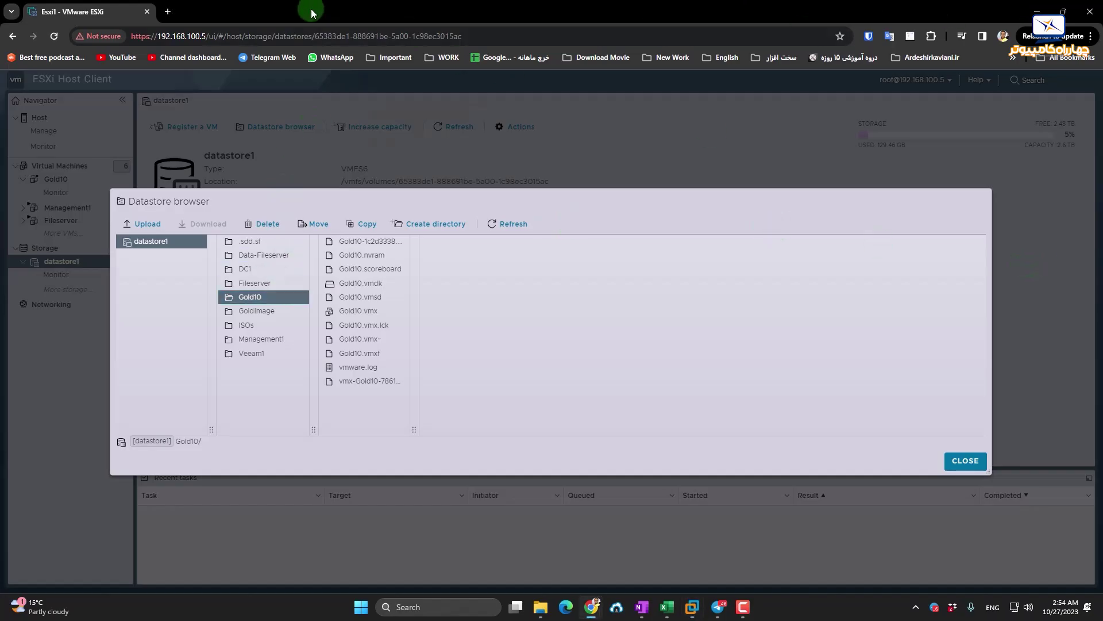
left_click(965, 460)
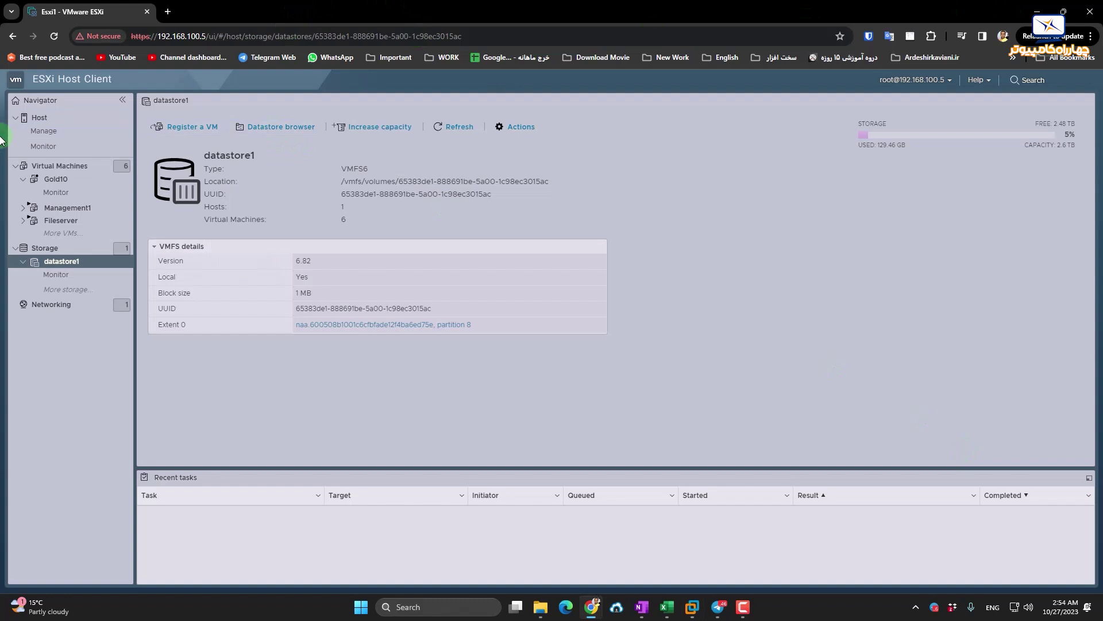
left_click(65, 170)
left_click(52, 181)
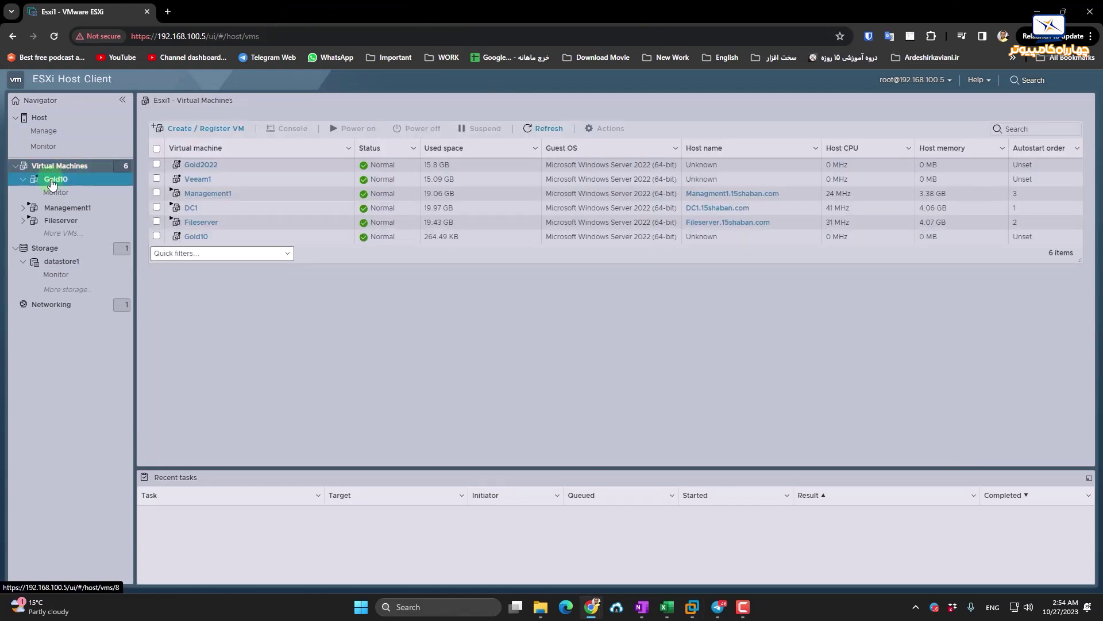
Copy Gold10.vmdk from the Gold10 folder on datastore1 into the GoldImage folder
left_click(62, 261)
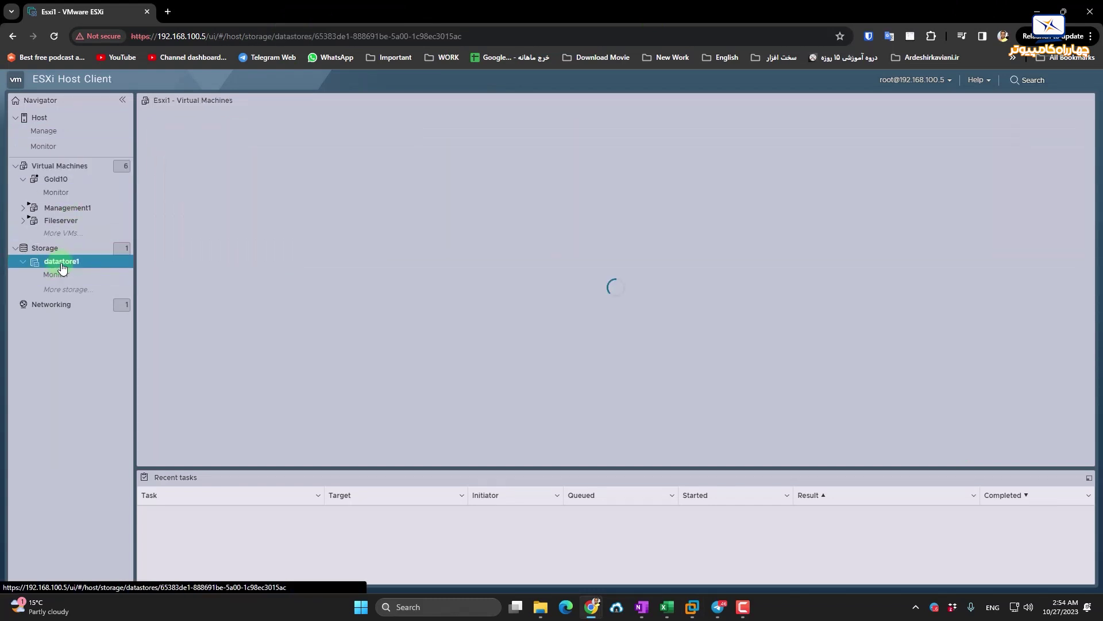
left_click(303, 126)
left_click(266, 315)
left_click(261, 298)
left_click(367, 297)
left_click(374, 270)
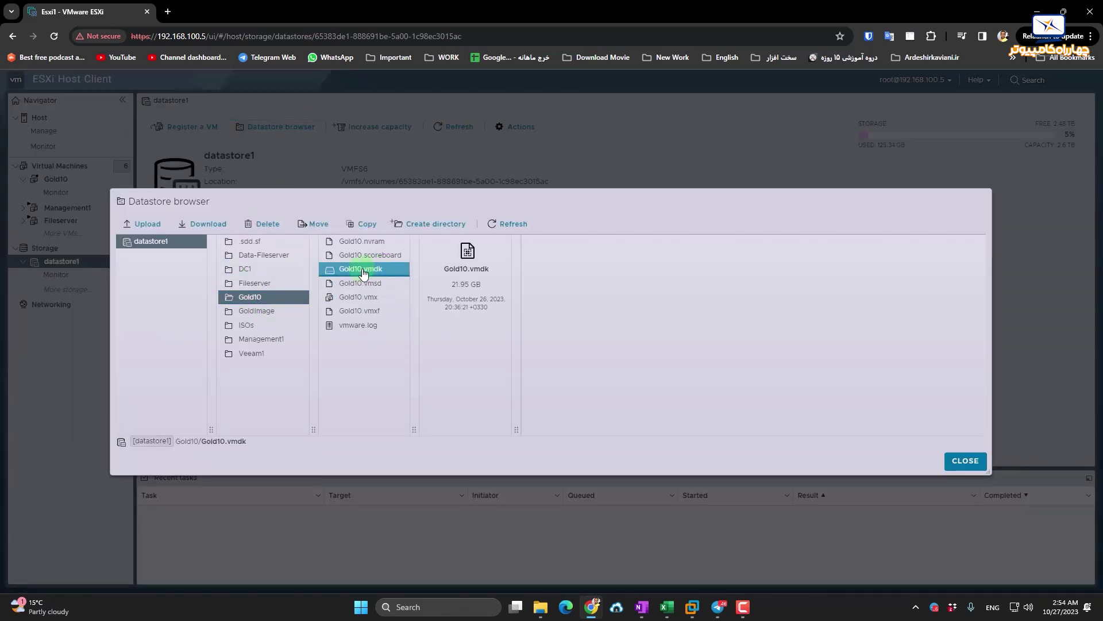
left_click(364, 223)
left_click(493, 324)
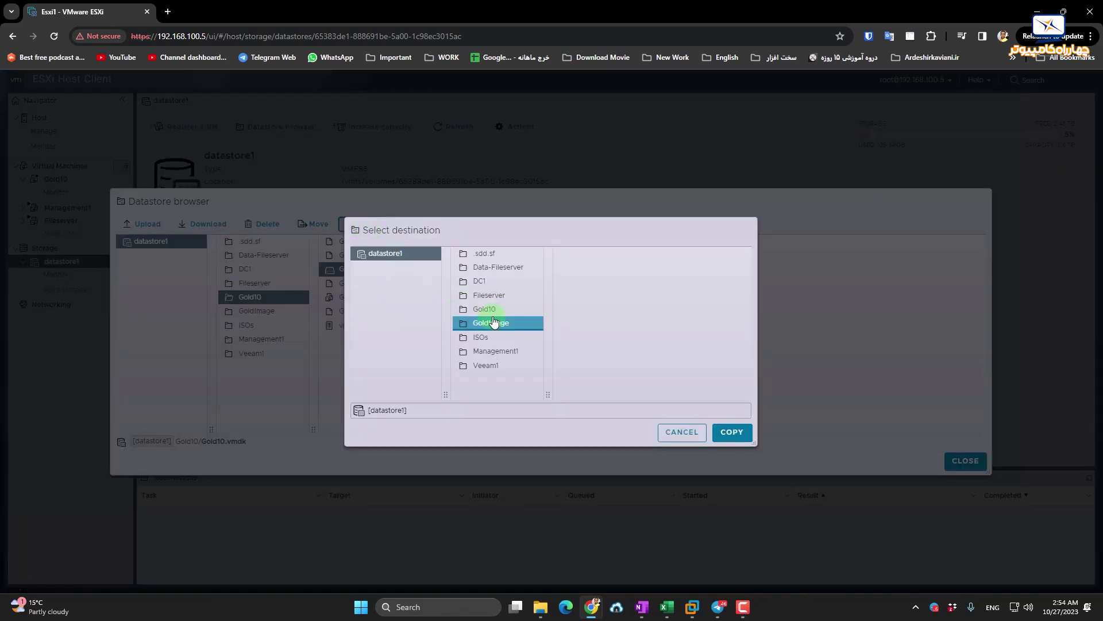
left_click(733, 432)
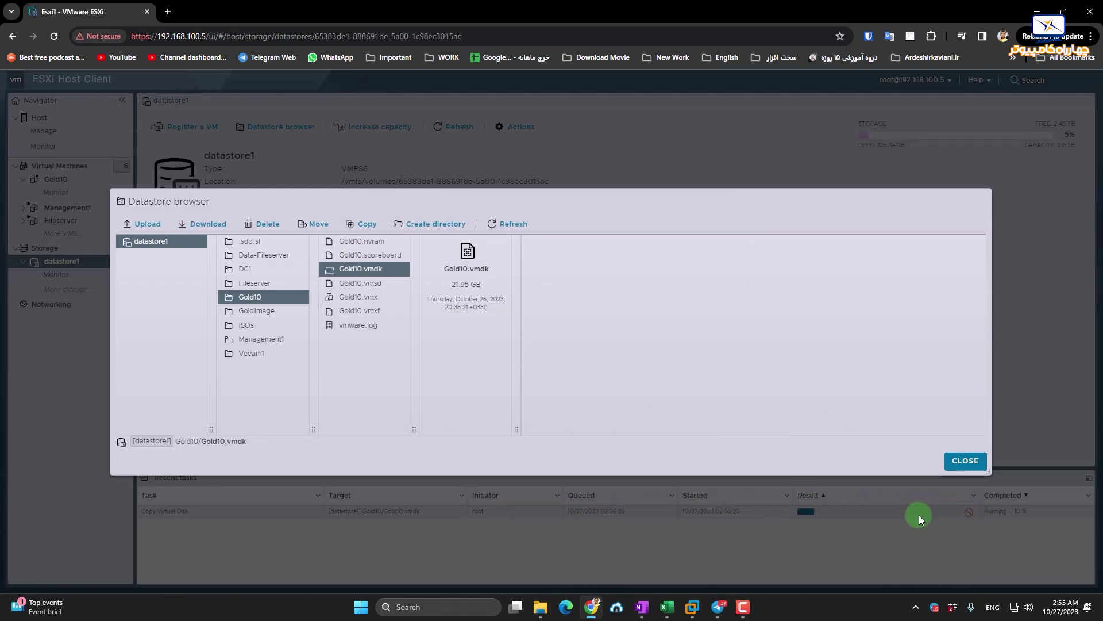
Check the GoldImage folder for the copied disk, review the Gold10 folder's files and close the datastore browser
left_click(258, 318)
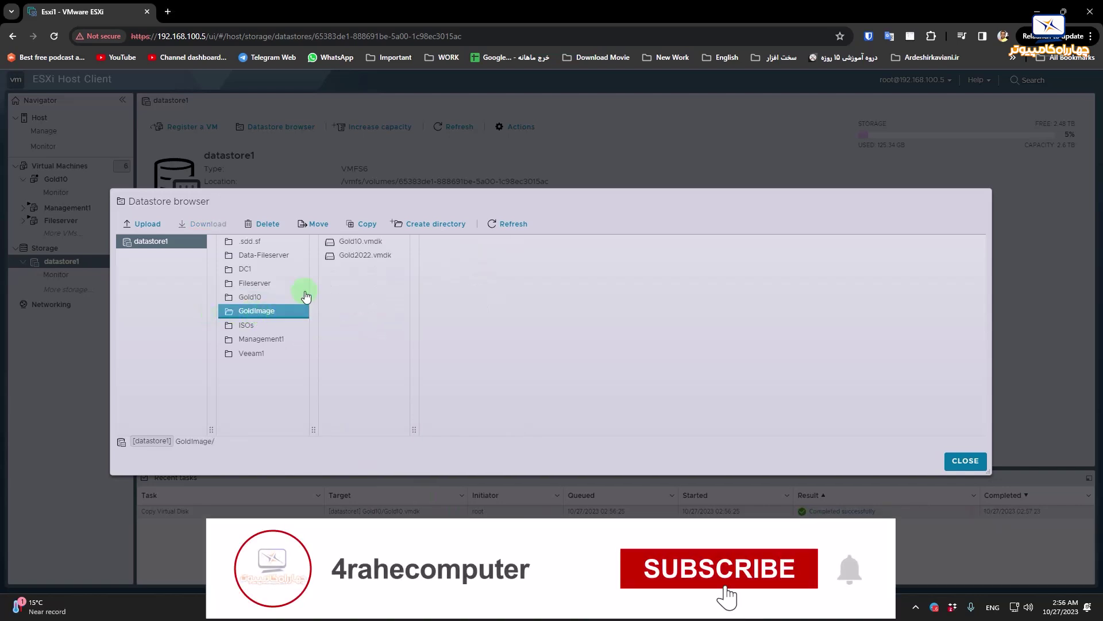
left_click(253, 298)
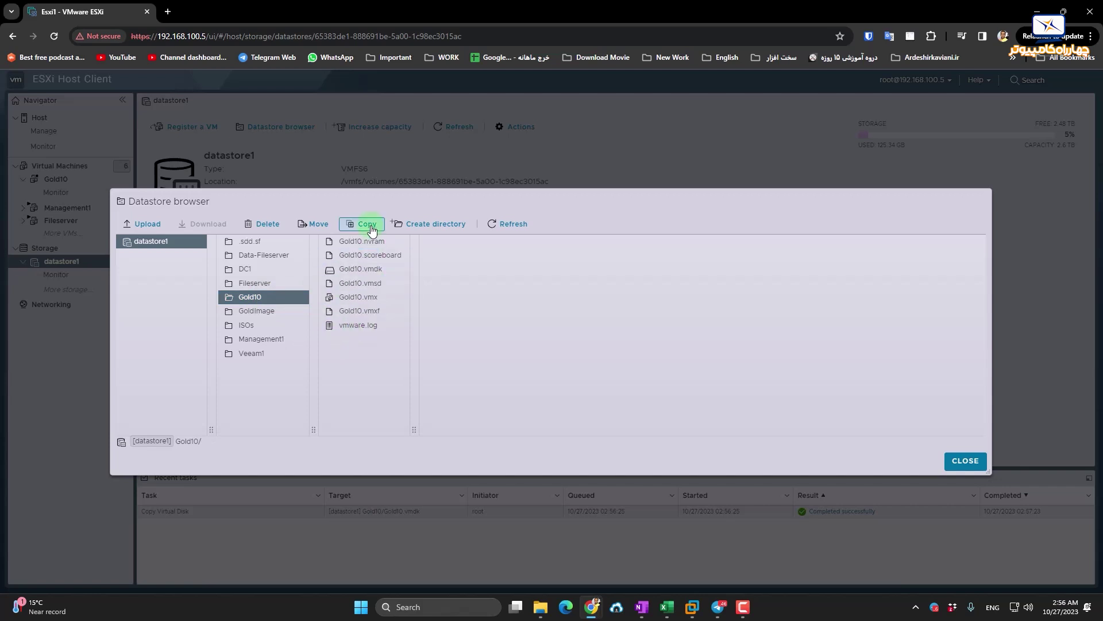
left_click(361, 284)
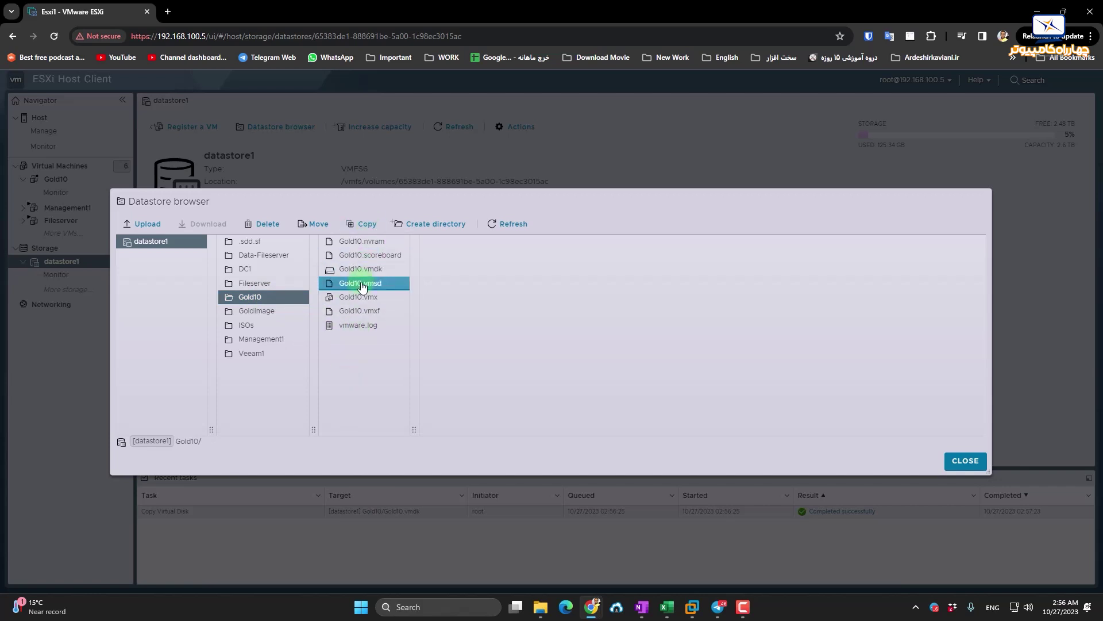
left_click(966, 461)
Delete the Gold10 virtual machine from the host's virtual machine list and confirm its deletion
left_click(57, 181)
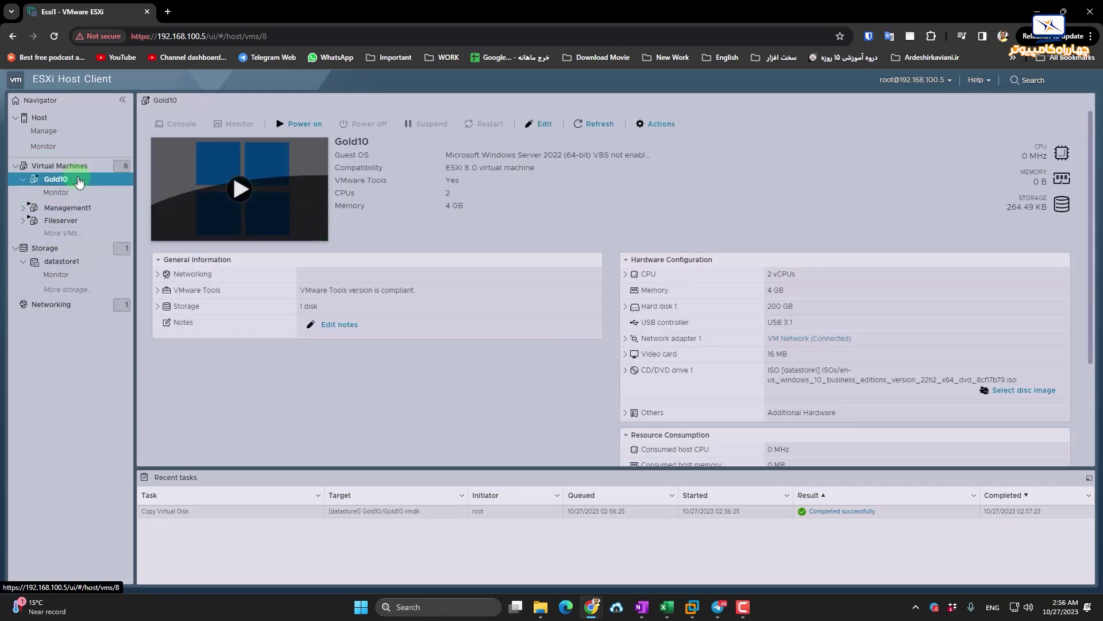
left_click(80, 192)
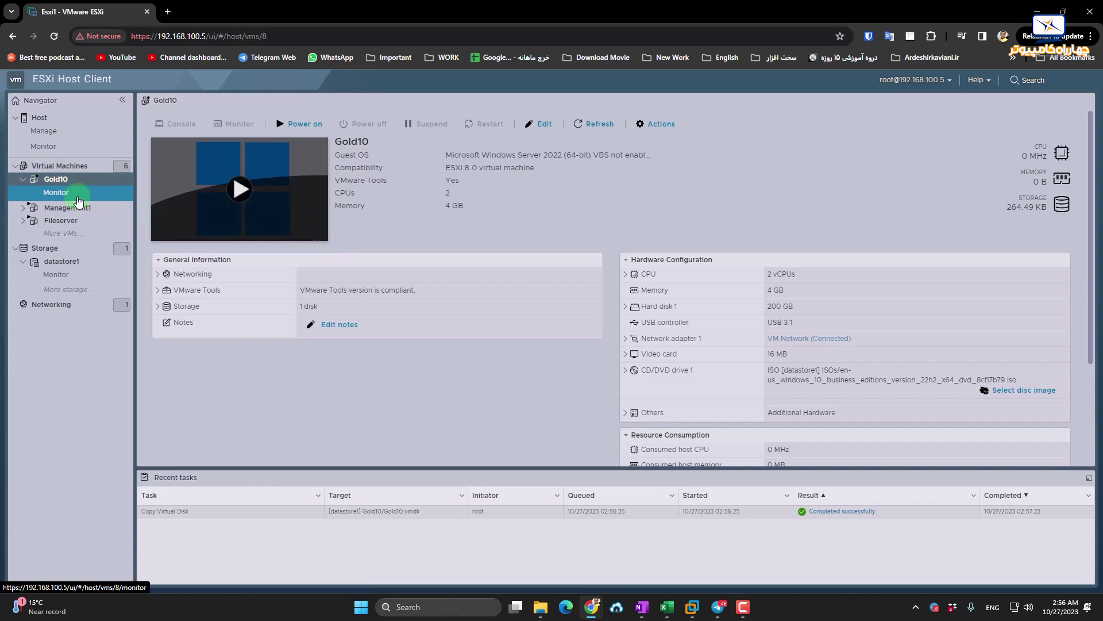
left_click(65, 167)
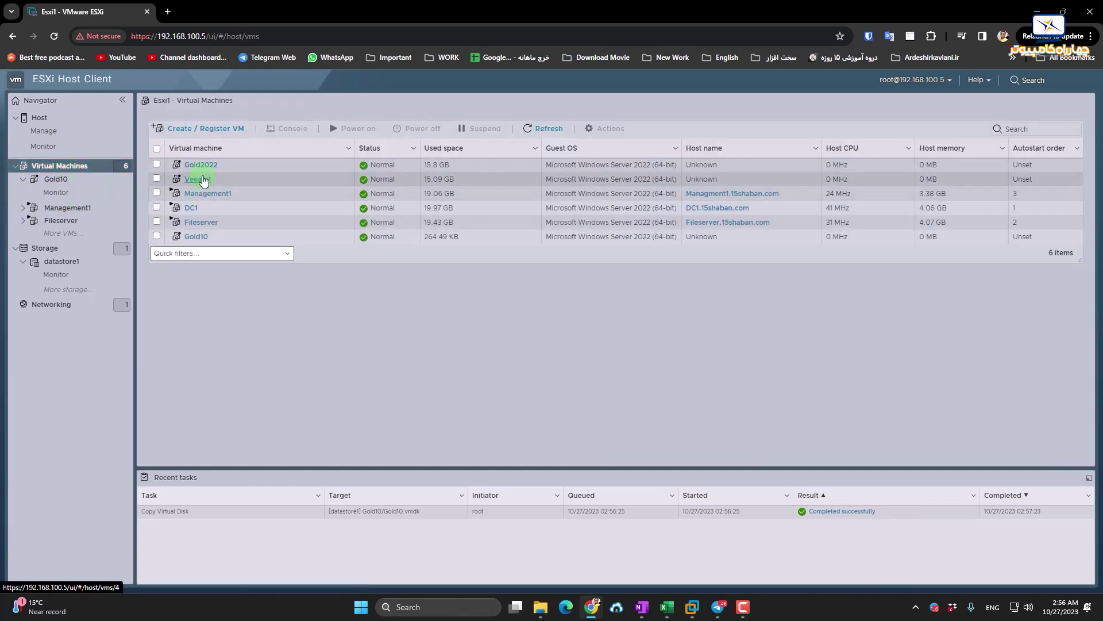
right_click(197, 239)
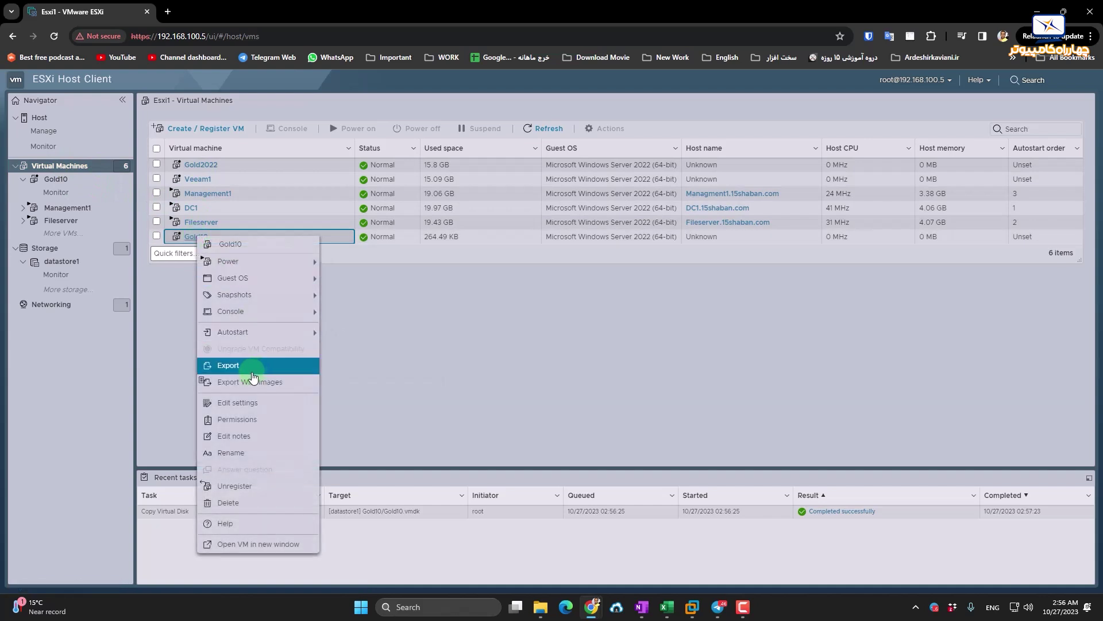
left_click(228, 502)
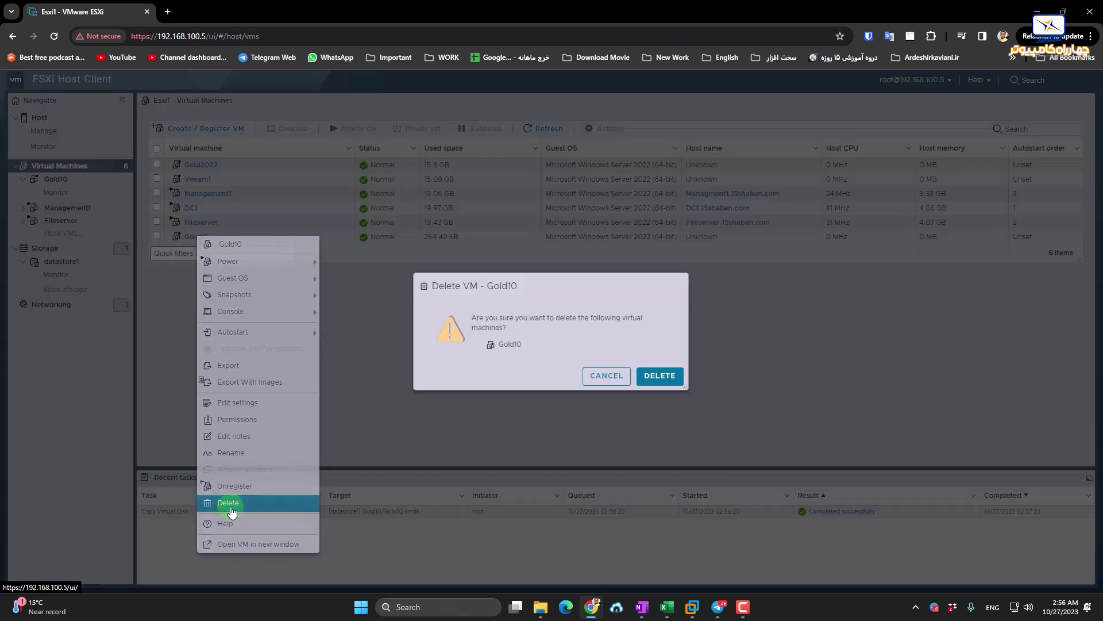
left_click(671, 379)
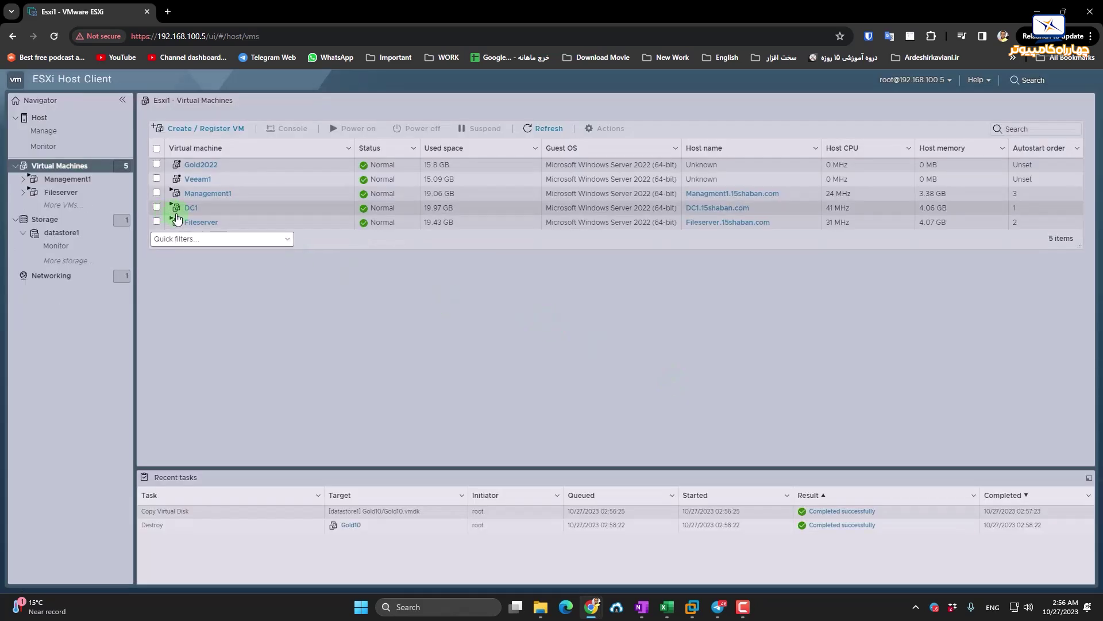
Open the datastore browser for datastore1 and check the disk files in the GoldImage folder
left_click(77, 237)
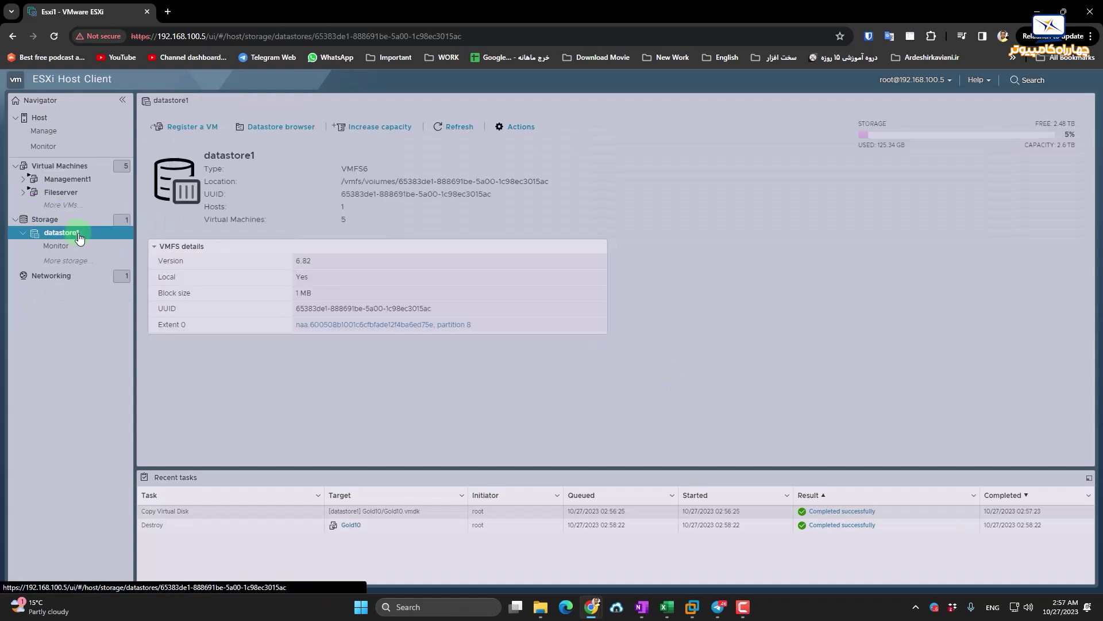
left_click(278, 126)
left_click(279, 267)
left_click(271, 384)
left_click(276, 311)
left_click(270, 297)
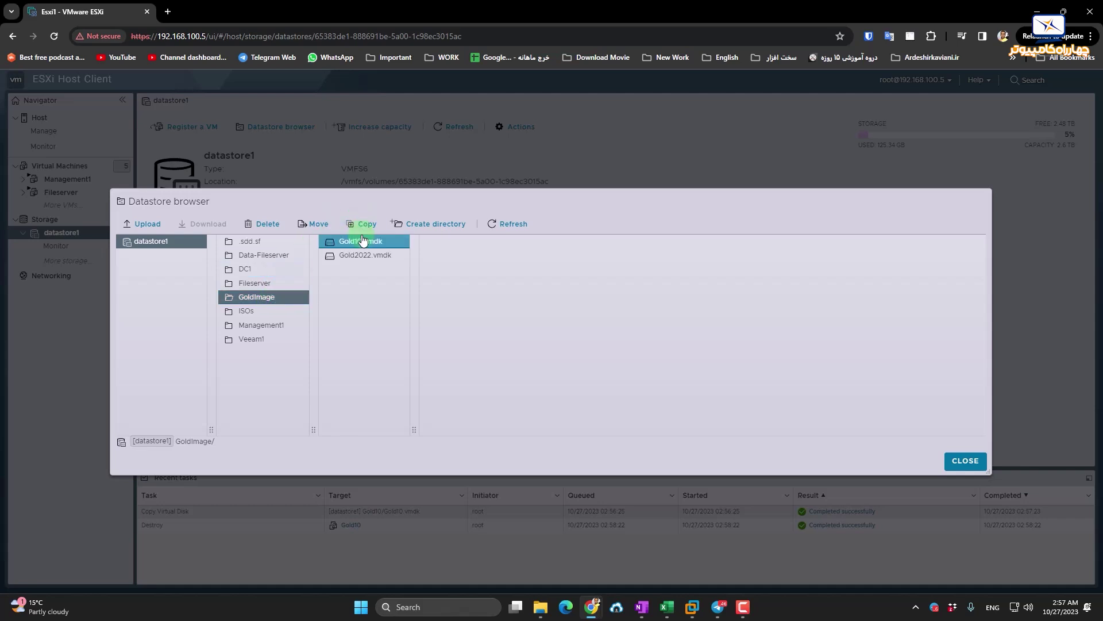
left_click(351, 248)
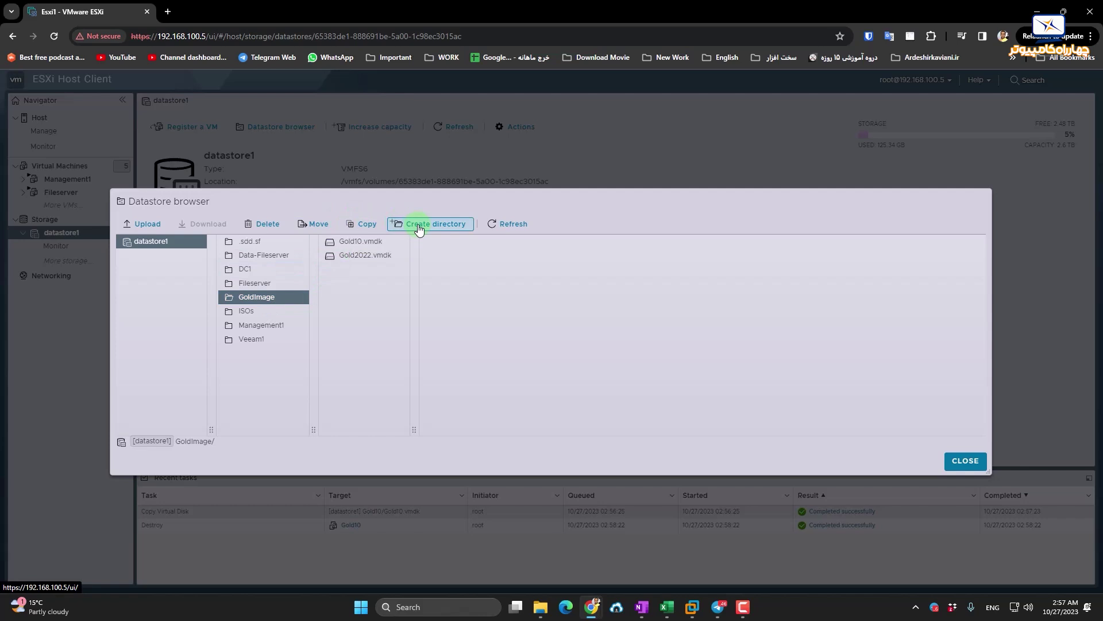
Create a new directory named Win10 in the root of datastore1
left_click(177, 246)
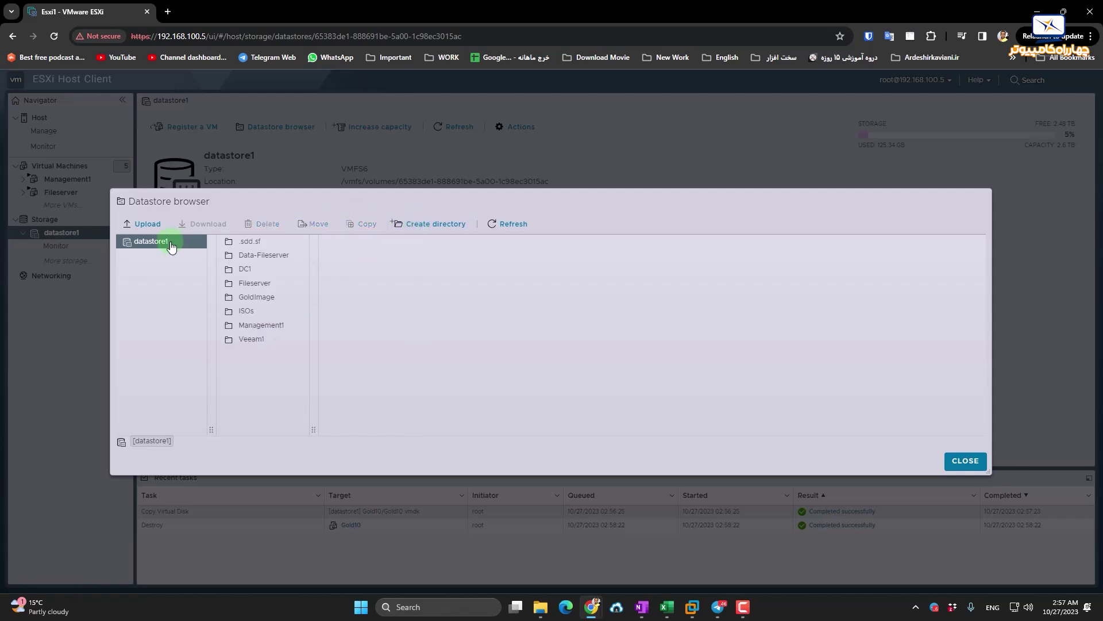
left_click(410, 227)
left_click(568, 312)
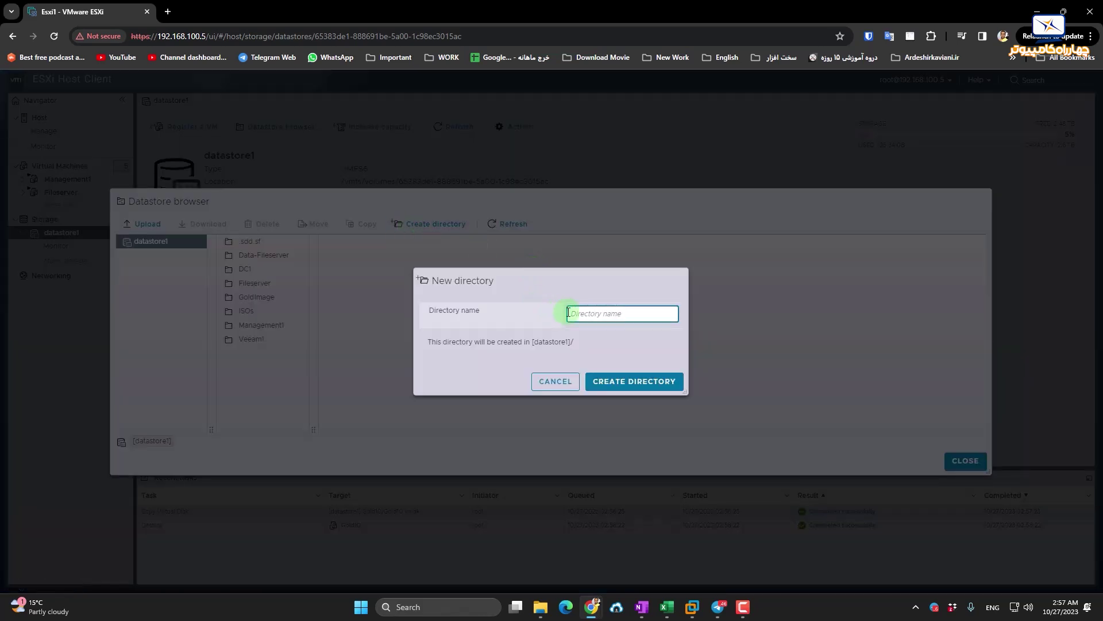
type("Winb")
key("BackSpace")
key("BackSpace")
key("BackSpace")
type("WI")
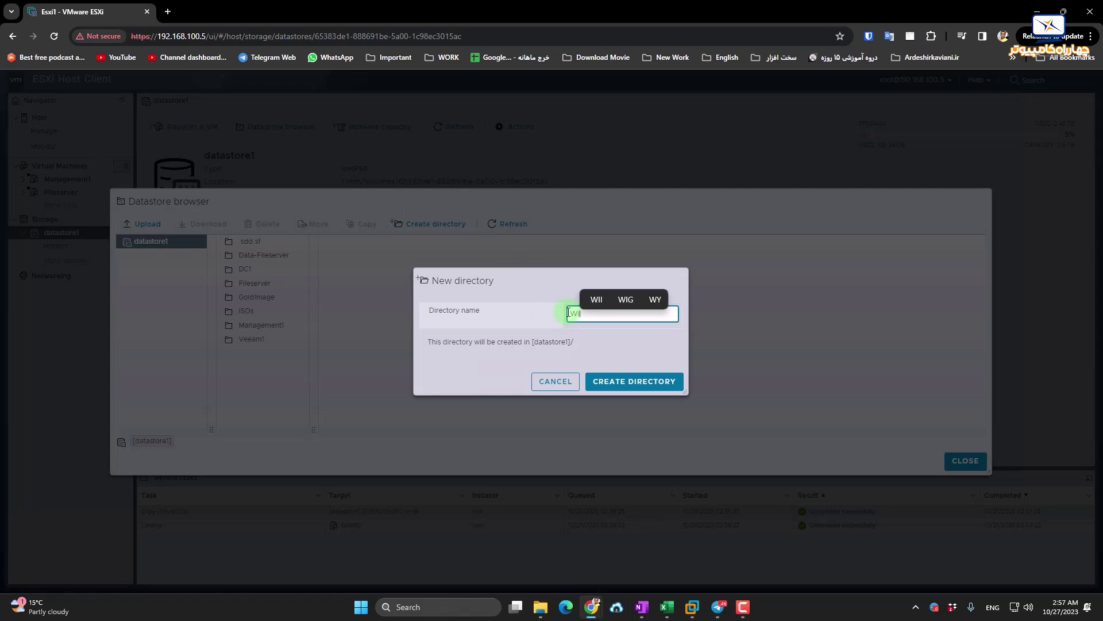
key("BackSpace")
type("in10")
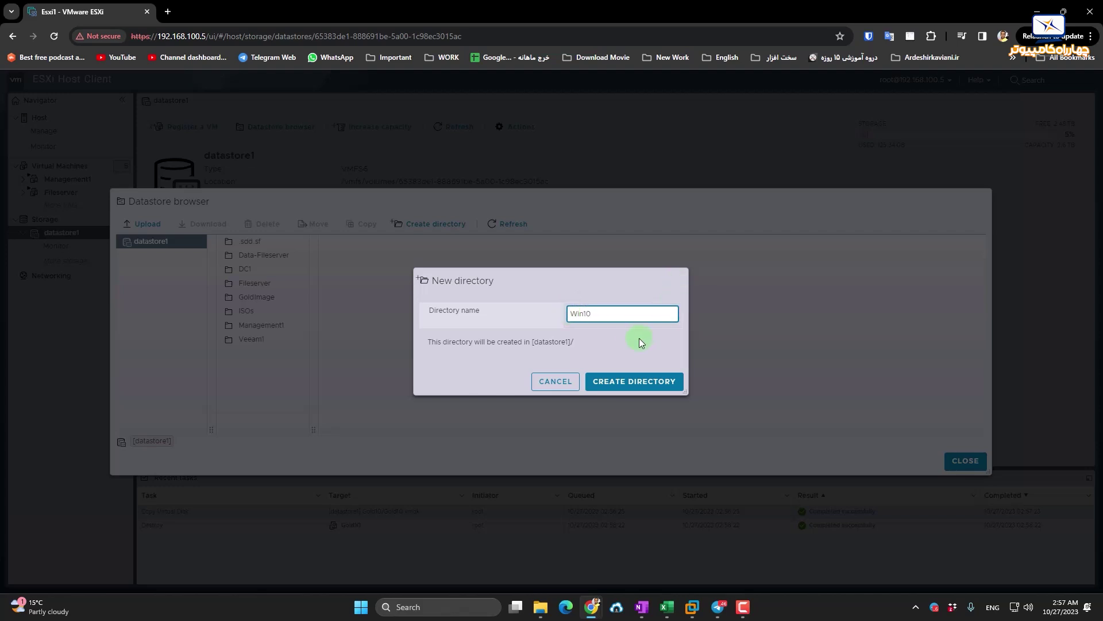
left_click(621, 381)
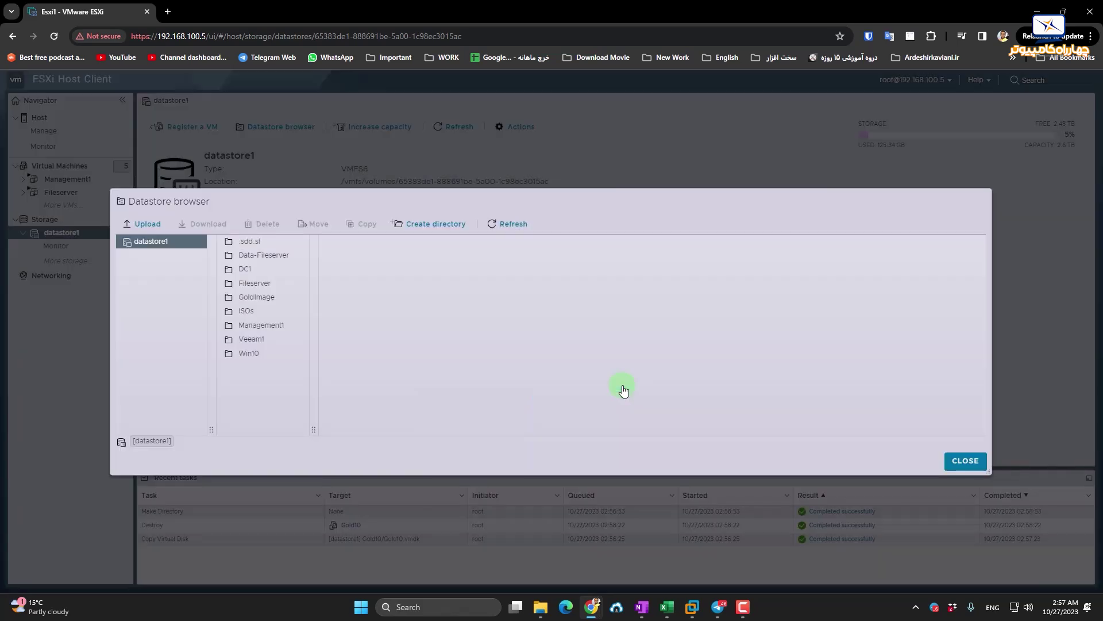
Copy Gold10.vmdk from the GoldImage folder into the Win10 folder on datastore1
left_click(254, 299)
left_click(362, 241)
left_click(368, 225)
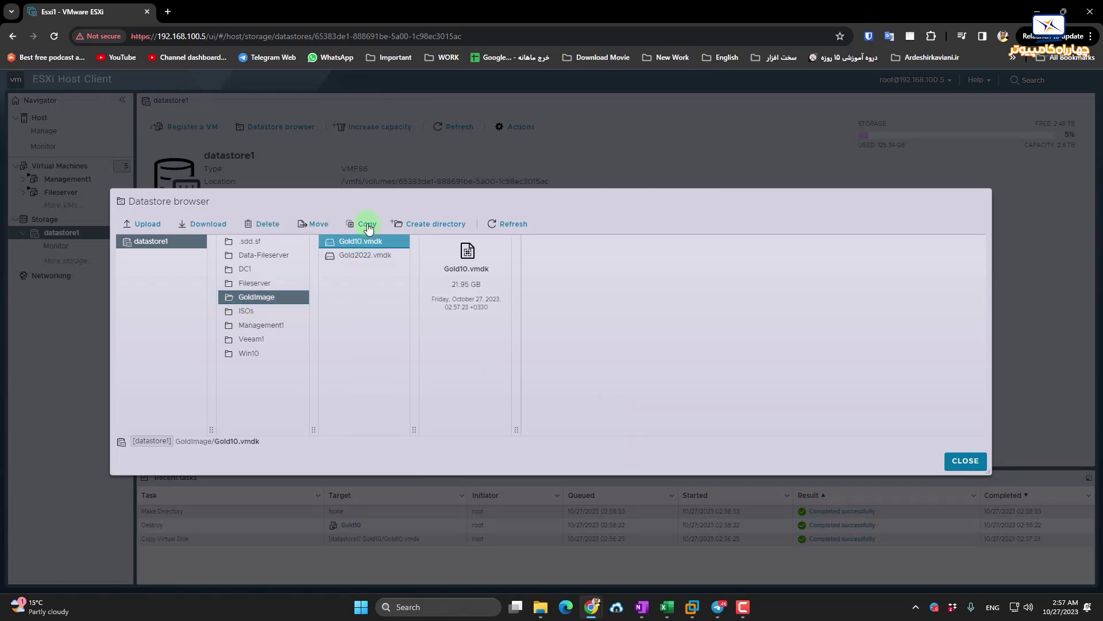
left_click(482, 368)
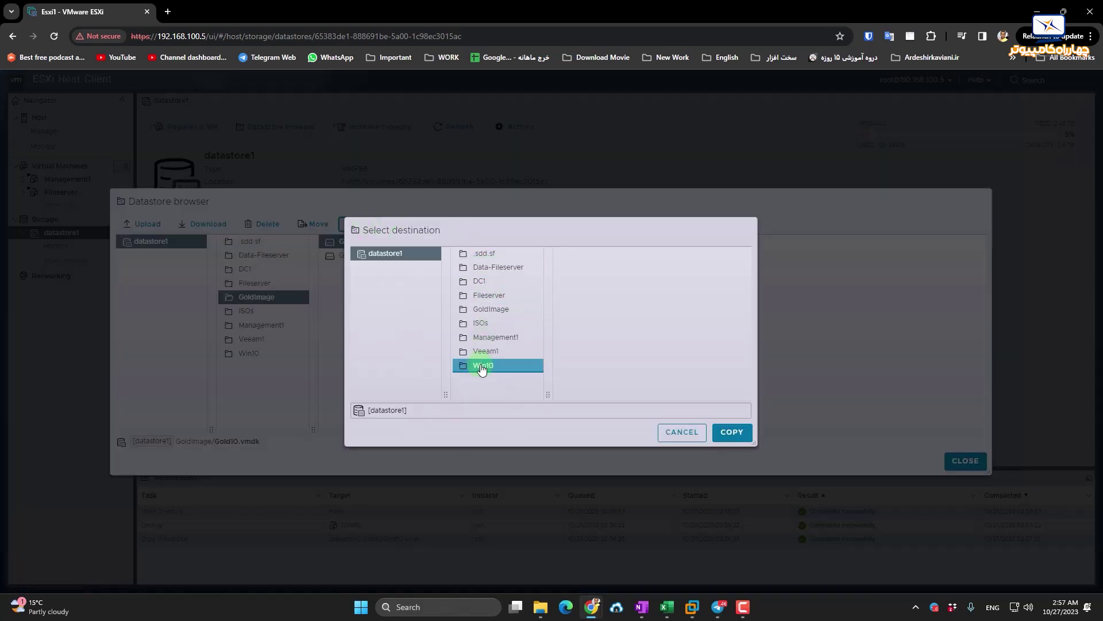
left_click(732, 432)
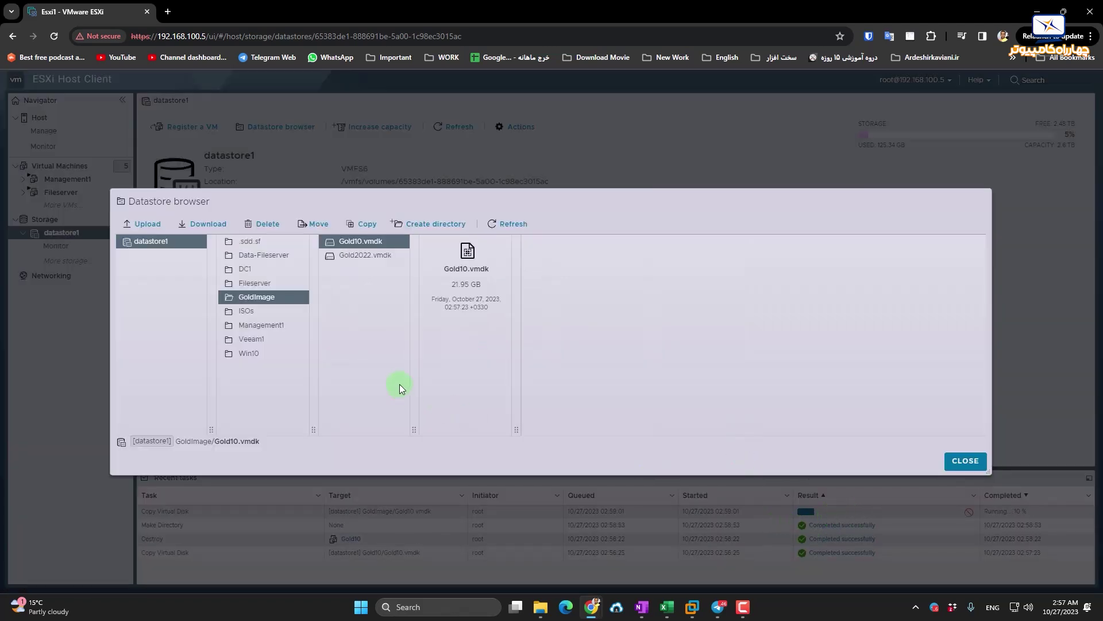
Examine the Gold10.vmdk copy in the Win10 folder and close the datastore browser
left_click(247, 355)
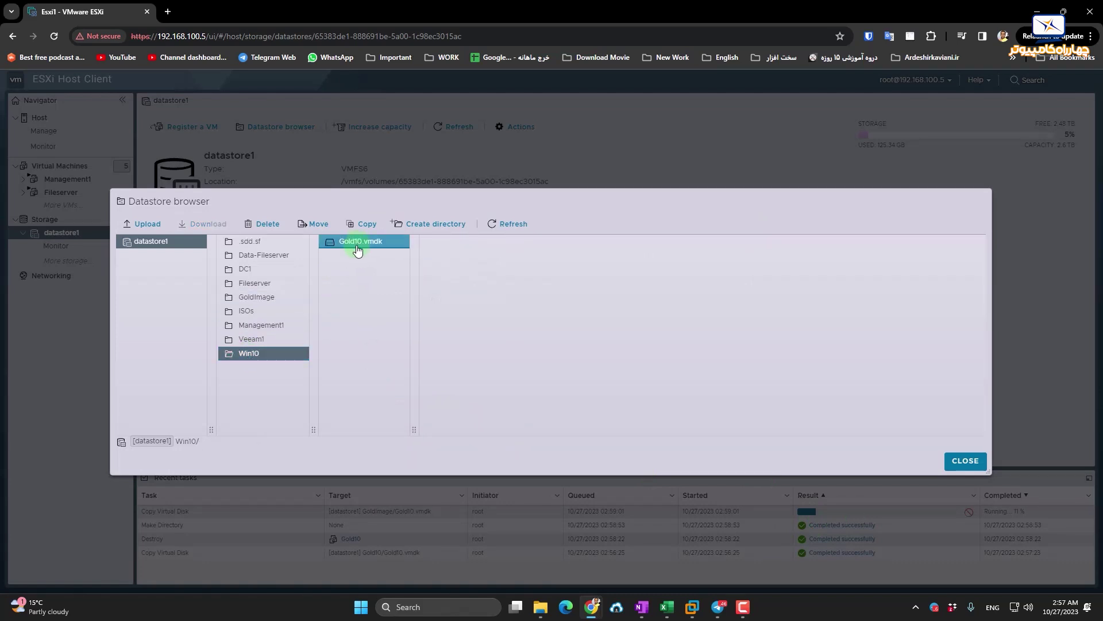
left_click(357, 249)
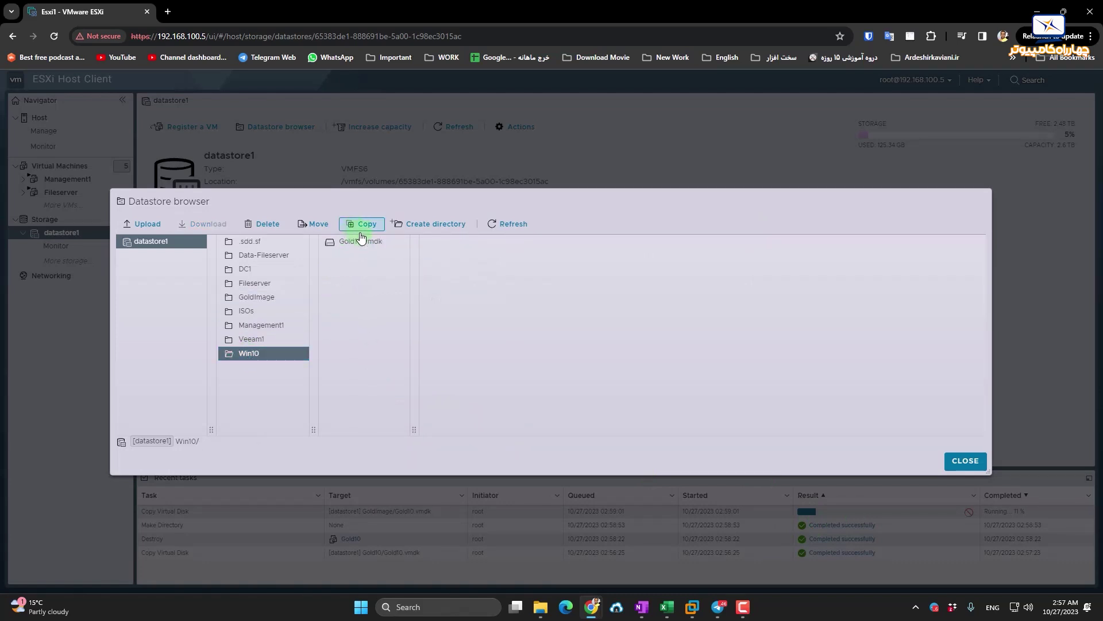
left_click(360, 247)
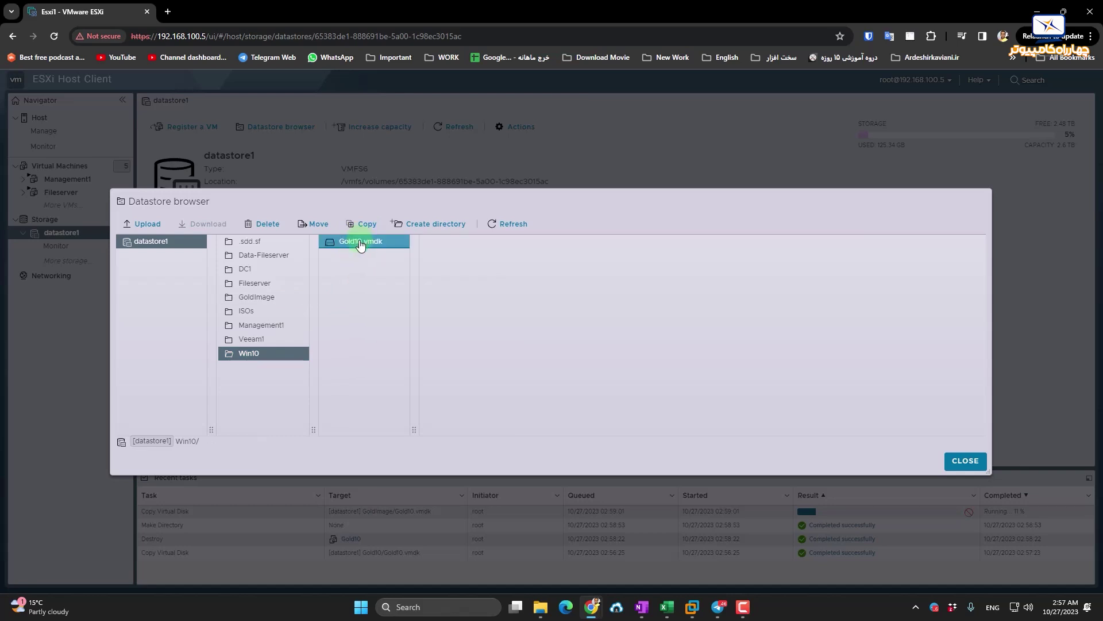
left_click(251, 355)
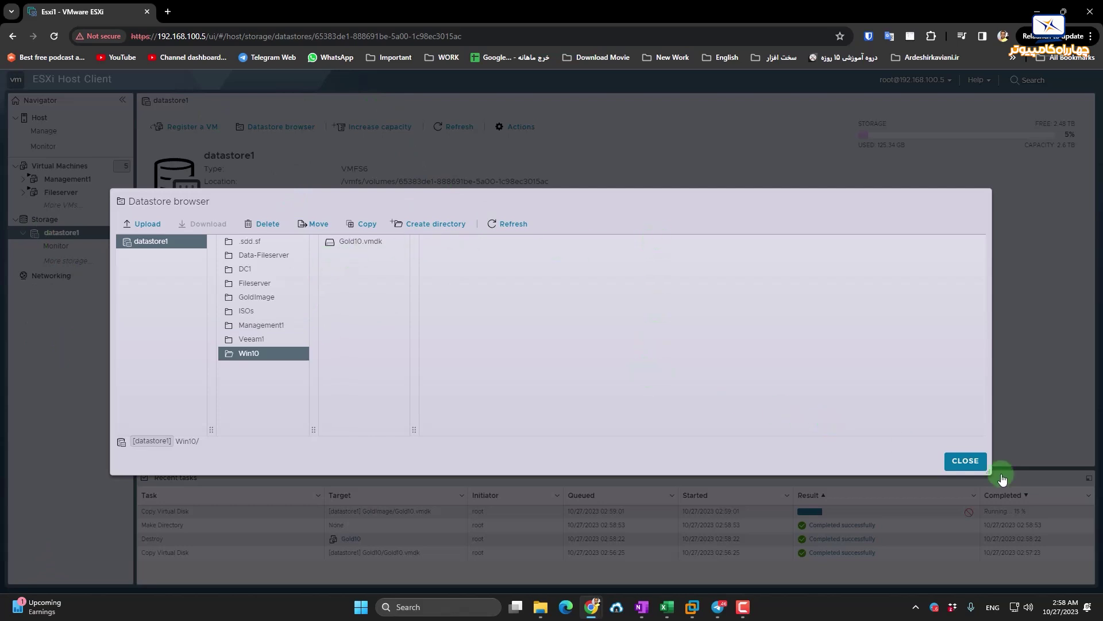
left_click(967, 462)
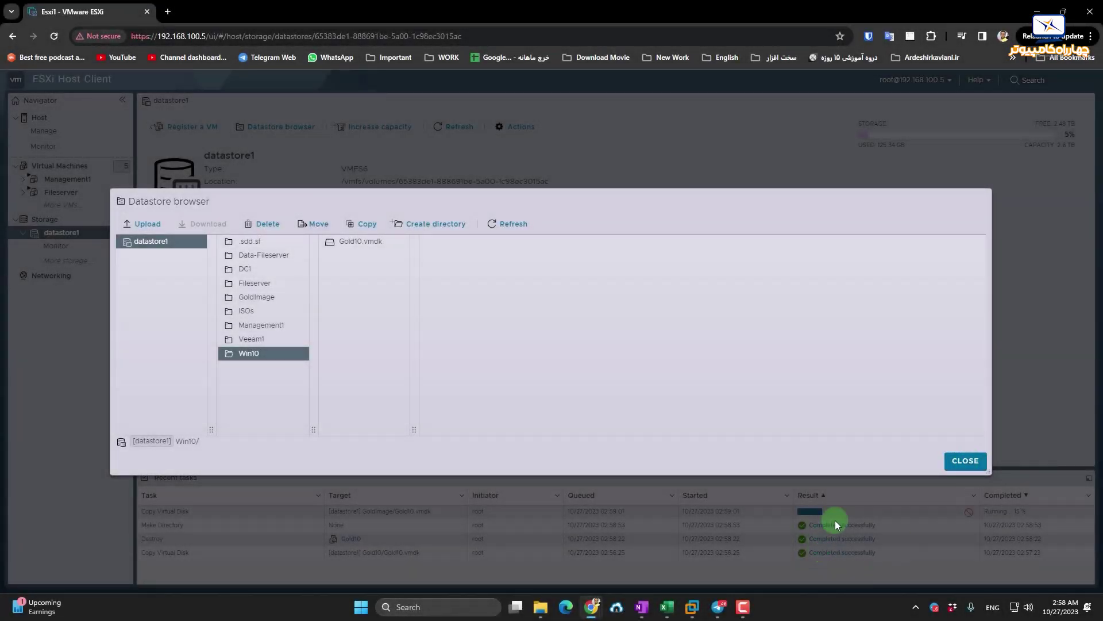
left_click(372, 240)
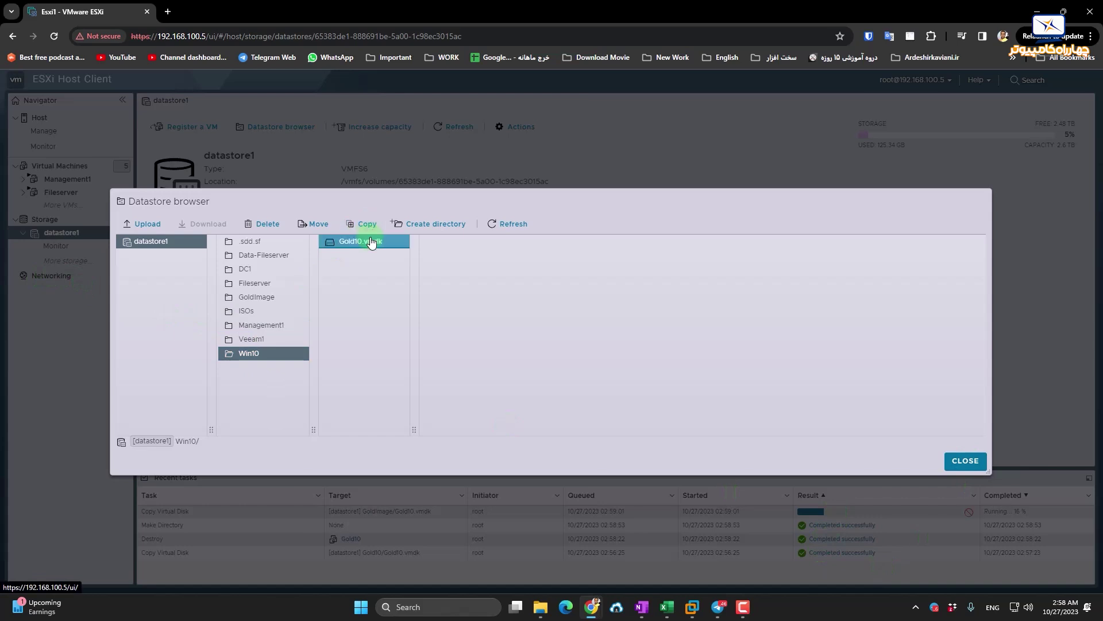
left_click(354, 253)
left_click(359, 246)
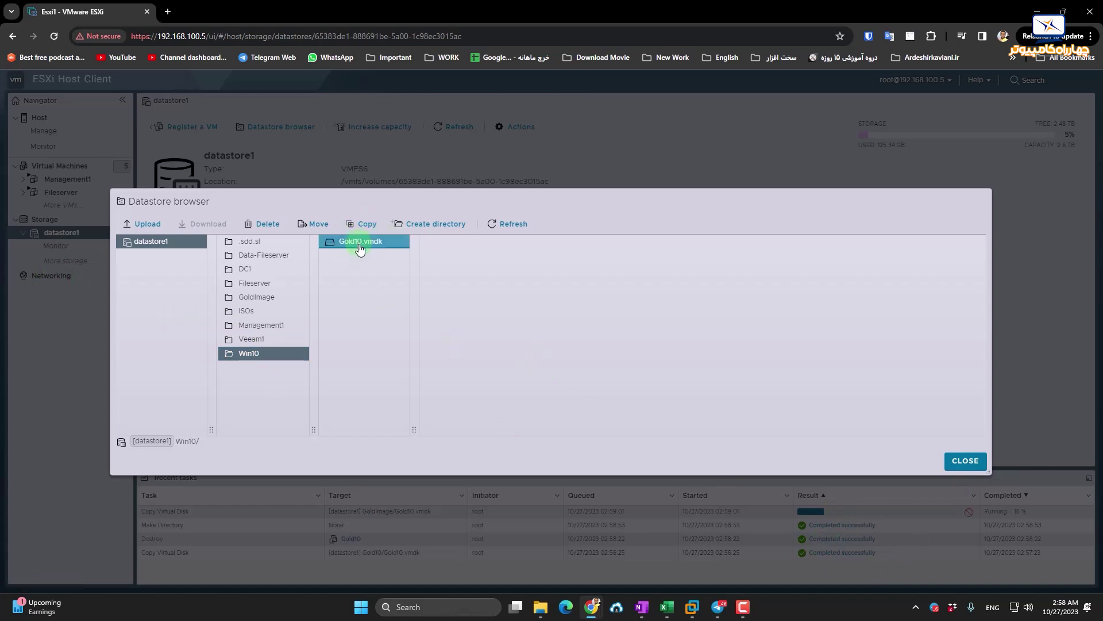
left_click(362, 256)
left_click(372, 262)
left_click(373, 264)
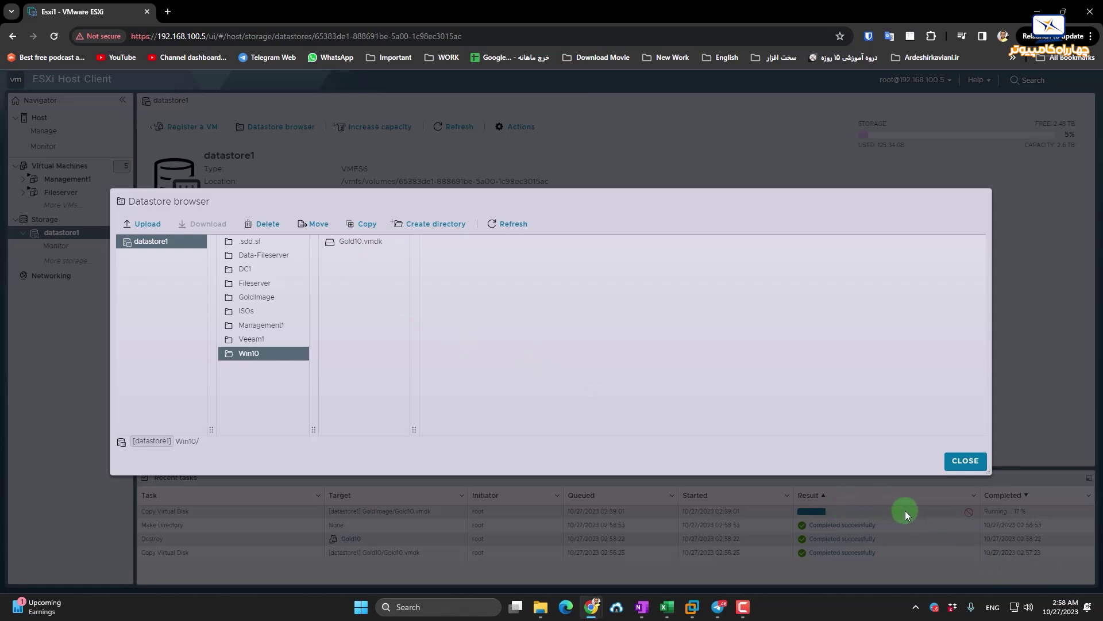
left_click(965, 461)
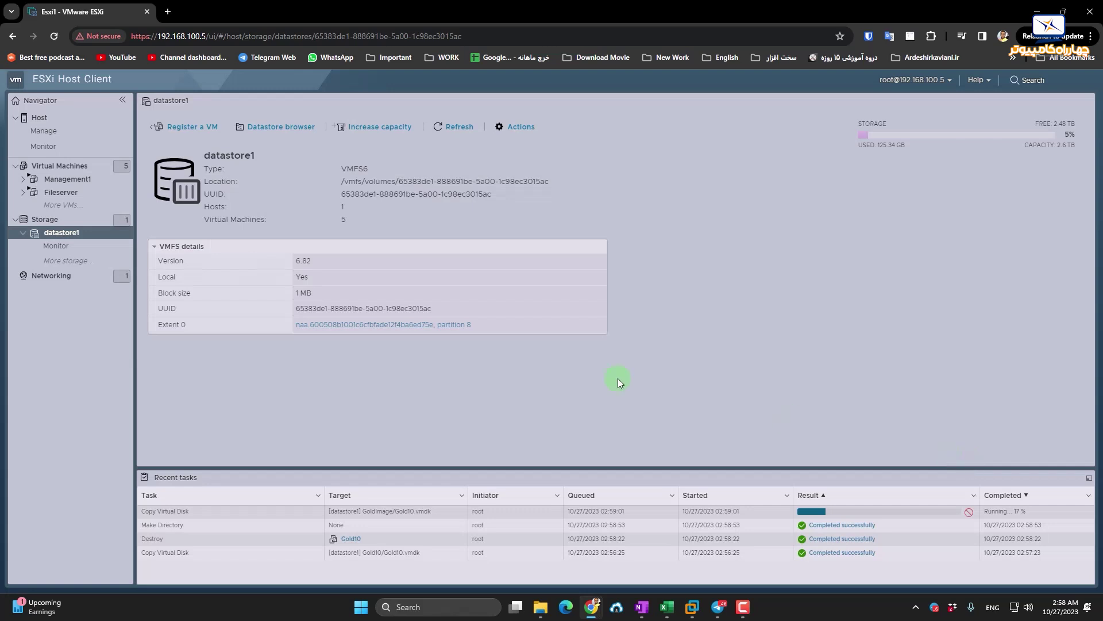
Enable Secure Shell (SSH) on the Esxi1 host and review the service options offered with the SSH notice
left_click(46, 119)
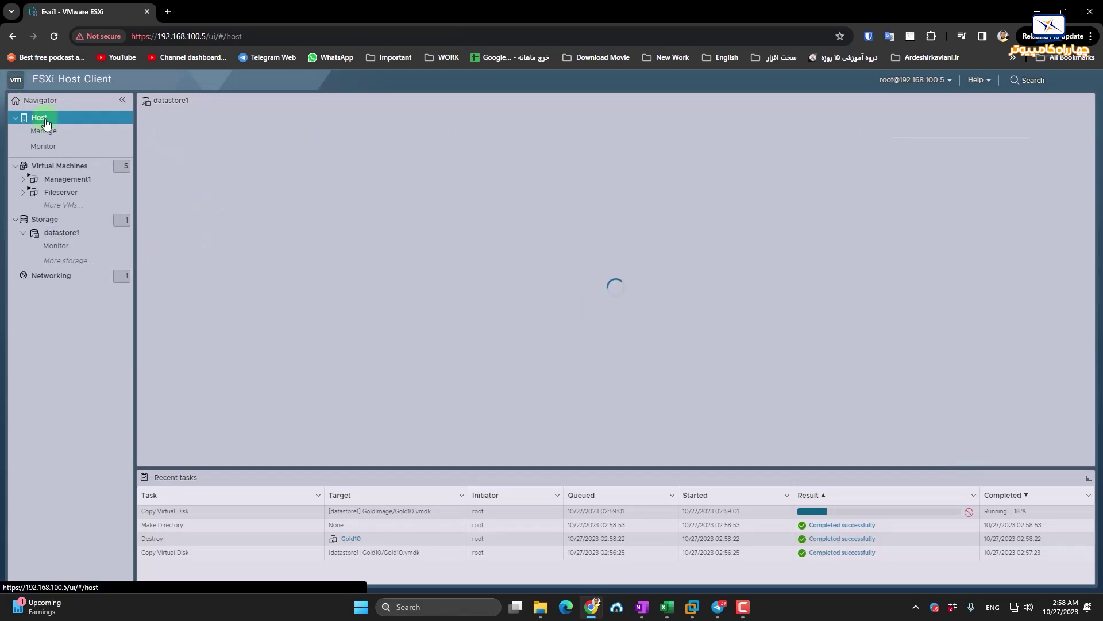
left_click(573, 128)
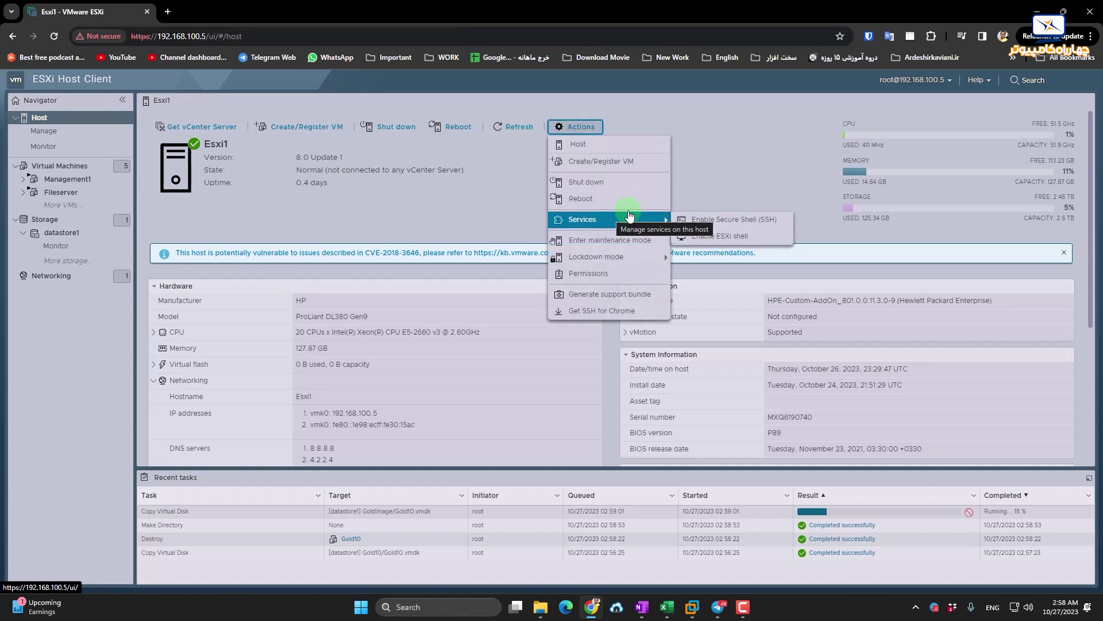
mouse_move(664, 227)
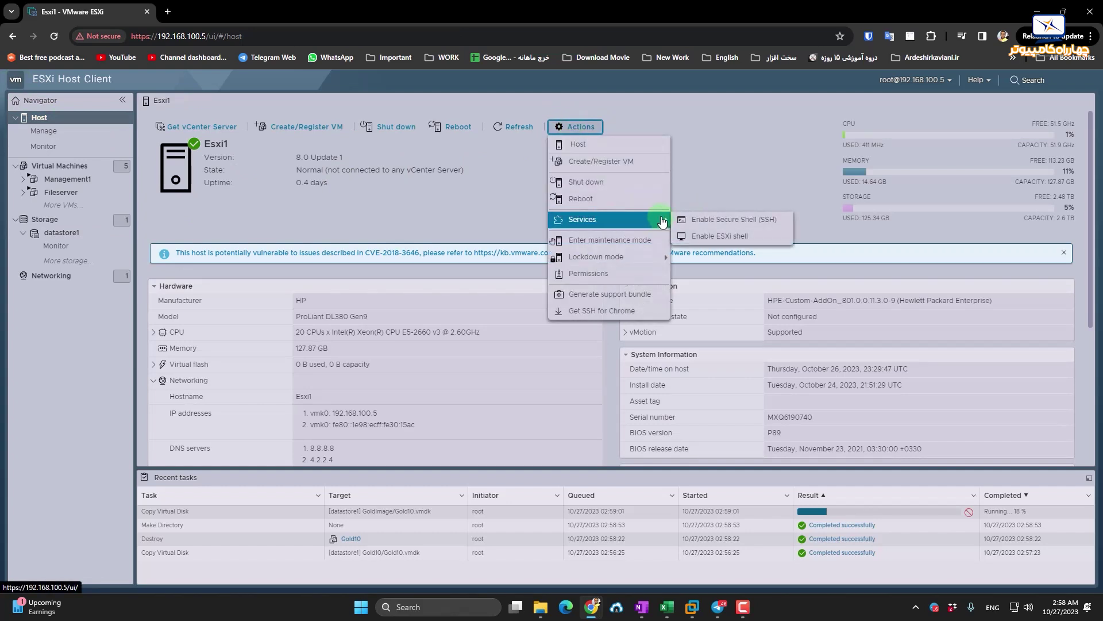
left_click(719, 221)
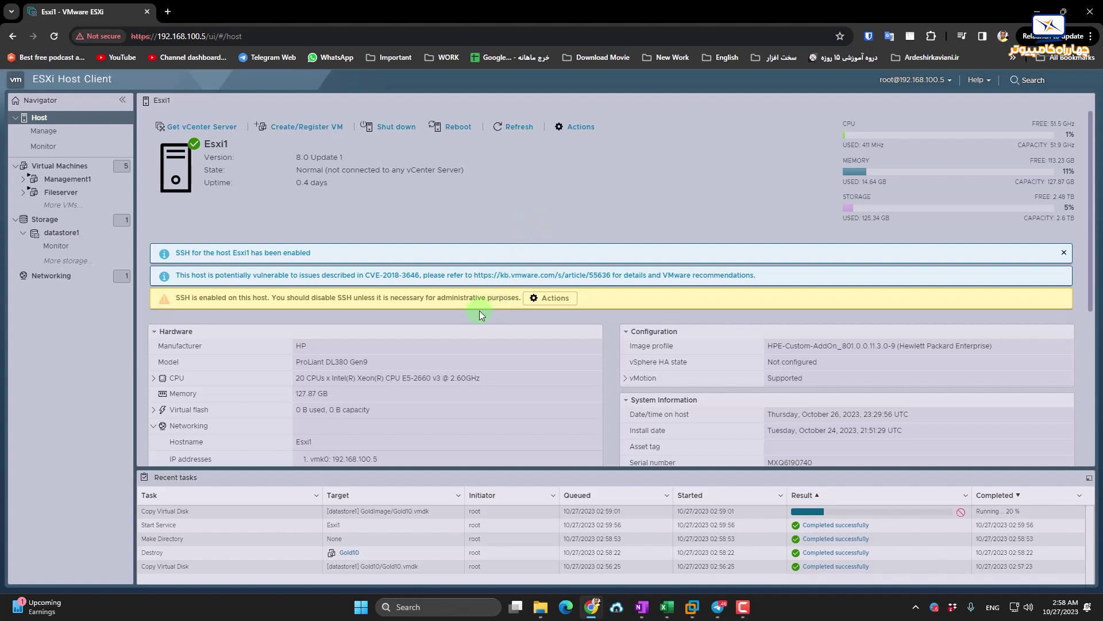
left_click(552, 298)
mouse_move(590, 412)
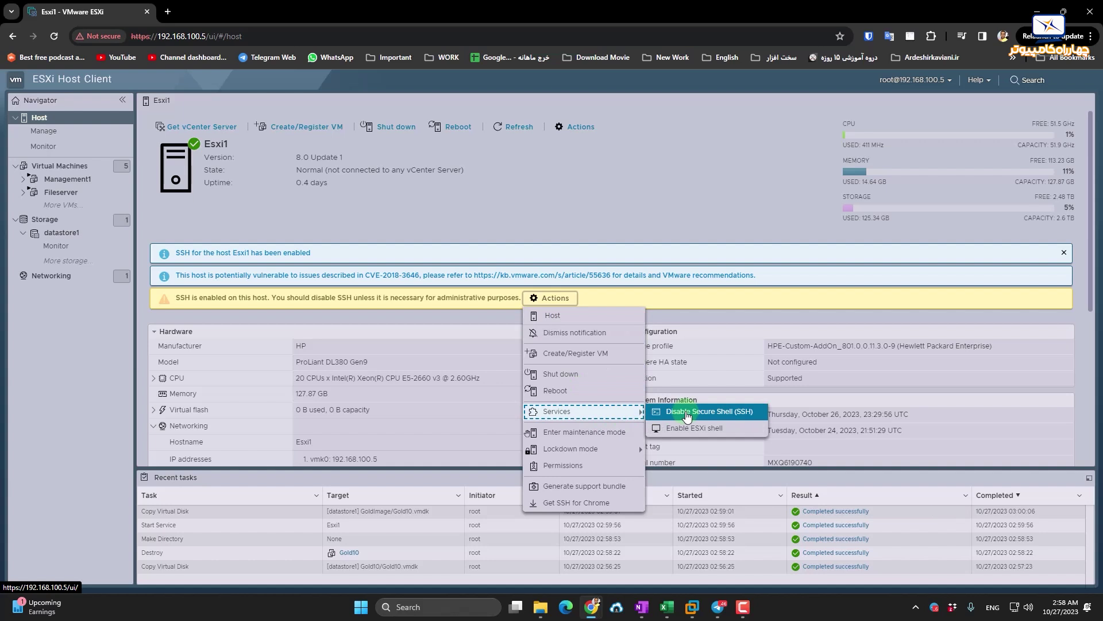
left_click(475, 223)
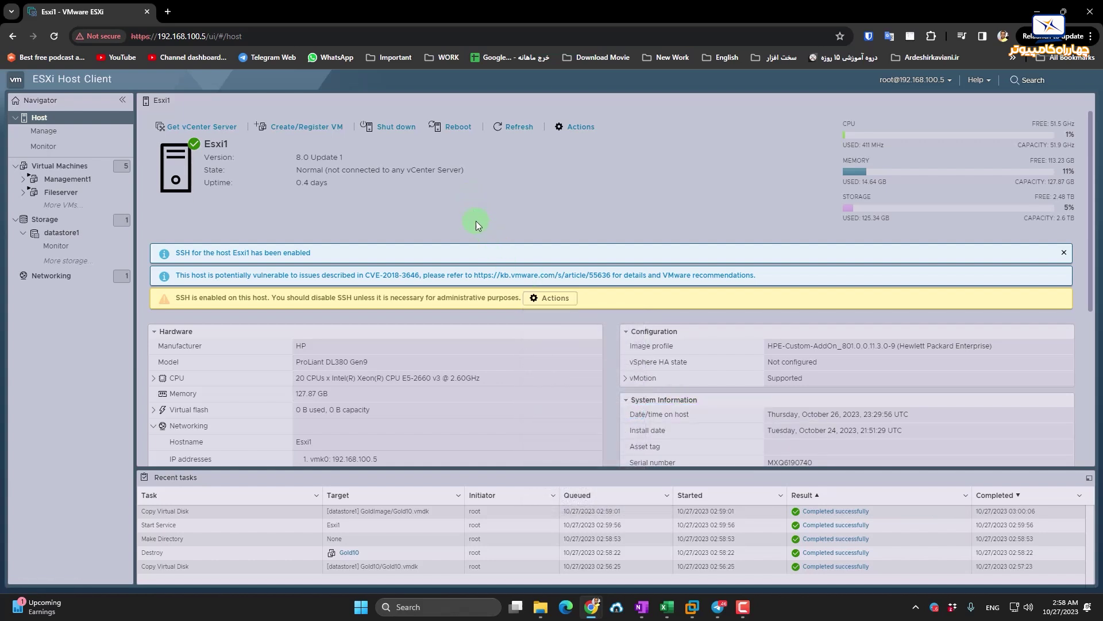
key("super+r")
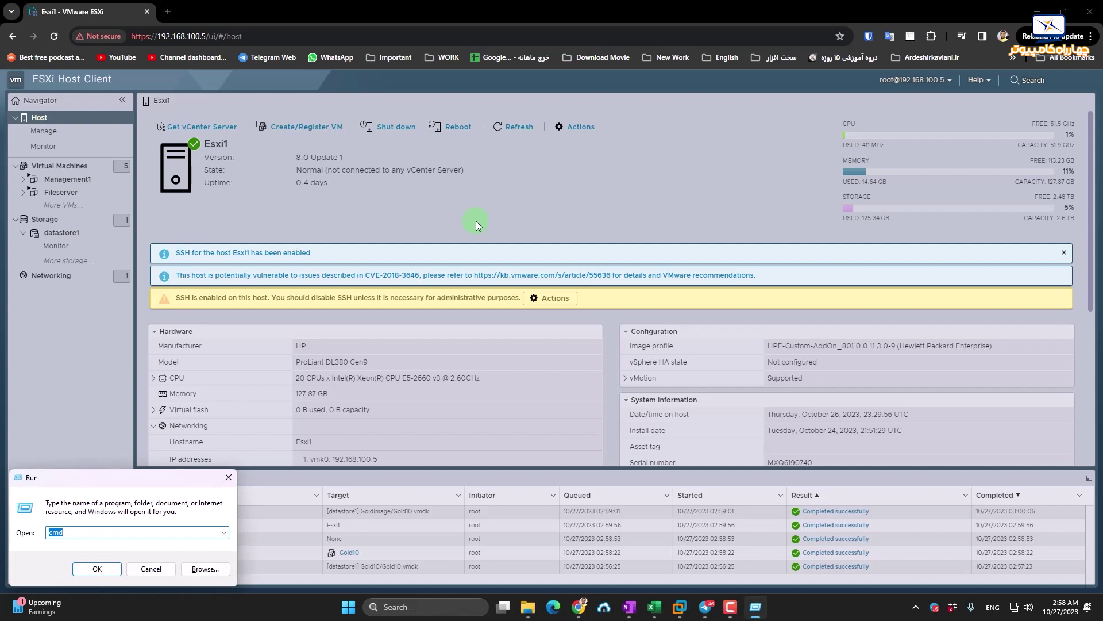
key("Return")
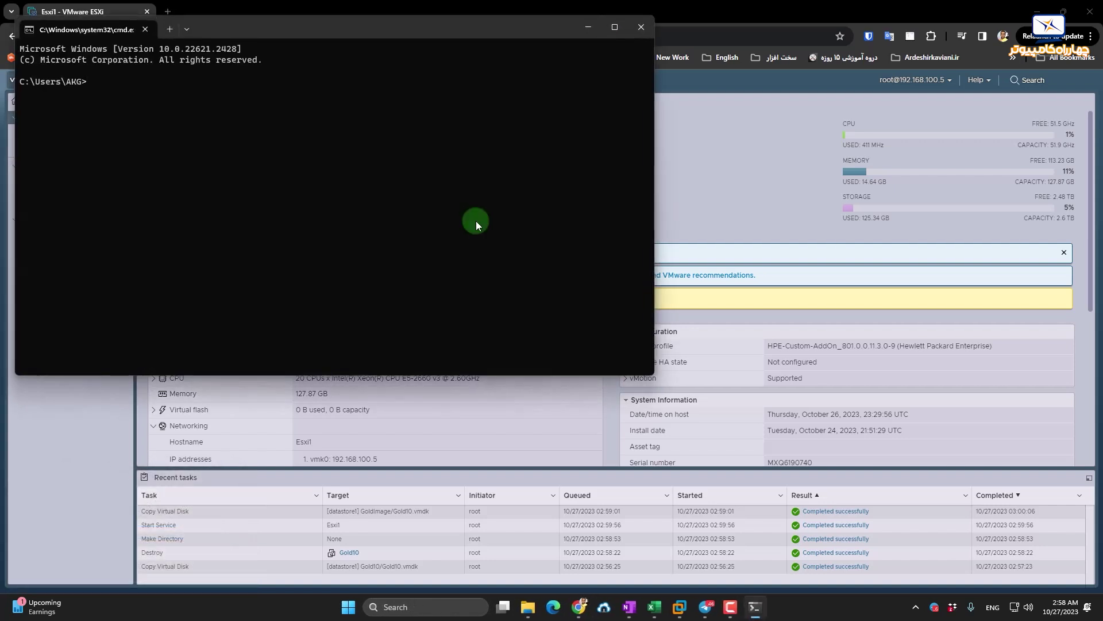
type("ssh root")
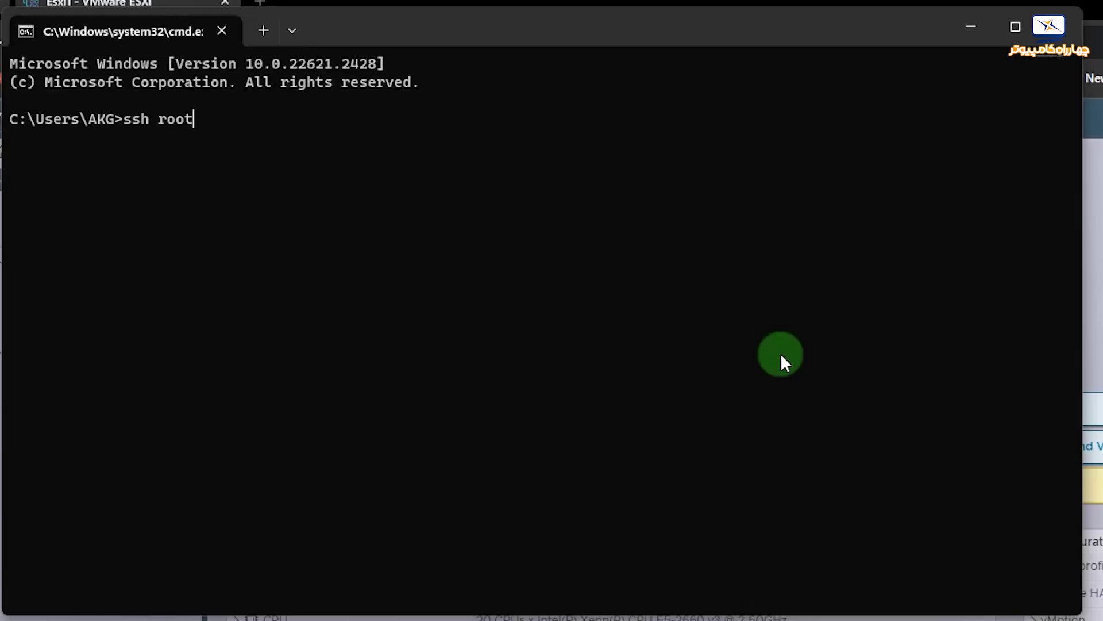
type("@192.168.100.5")
key("Return")
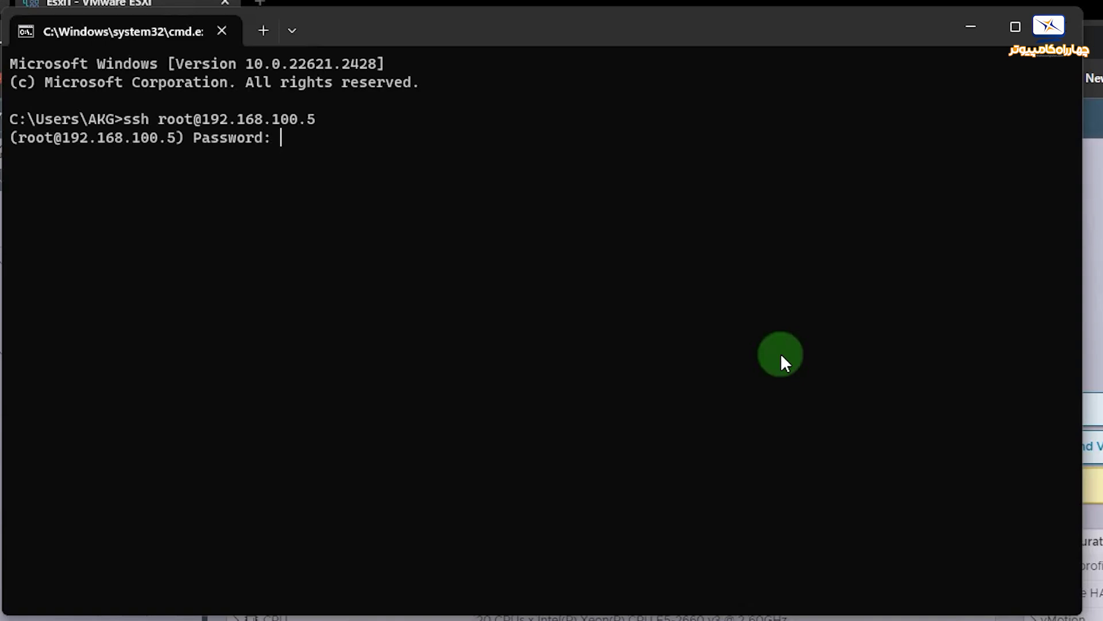
key("Return")
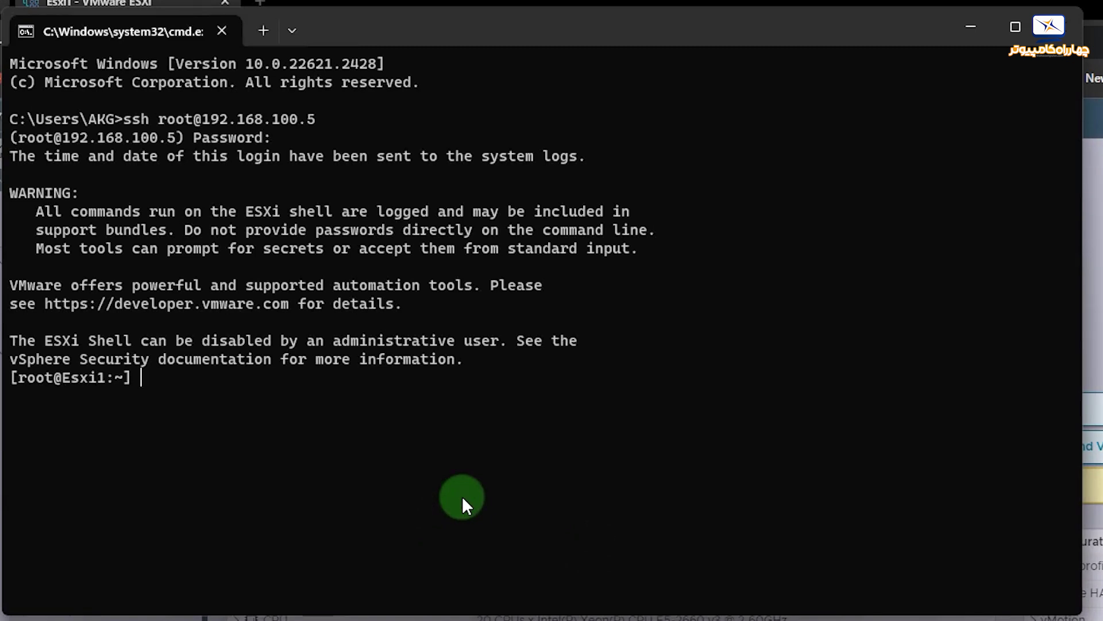
List the host's root directory, change into the vmfs directory, and list its contents
type("ls")
key("Return")
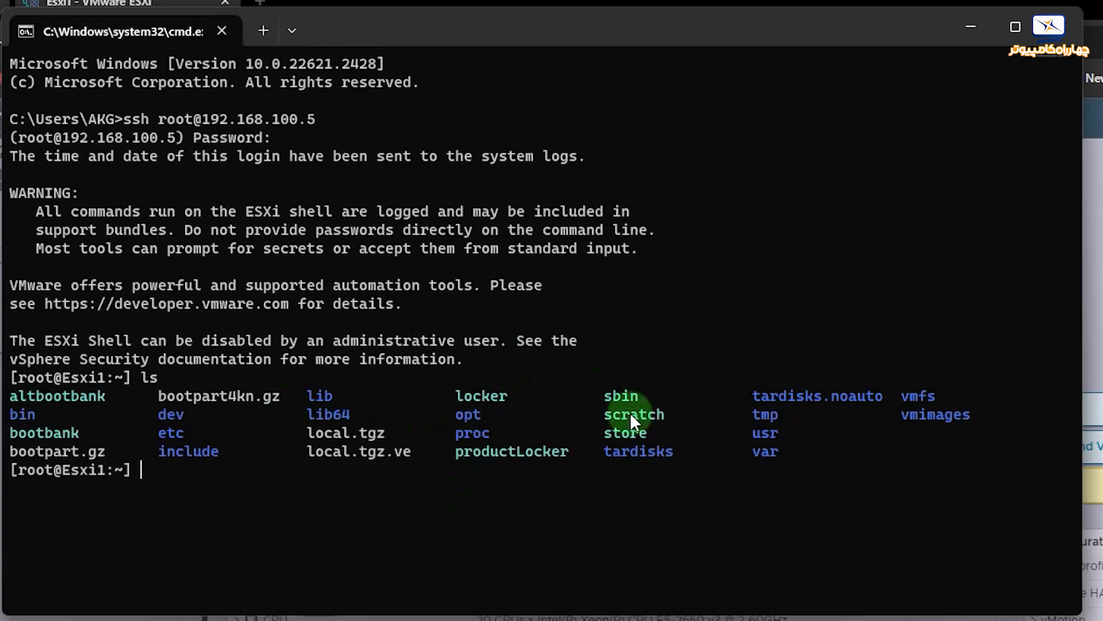
left_click_drag(905, 397, 930, 395)
key("ctrl+c")
type("cd")
key("ctrl+v")
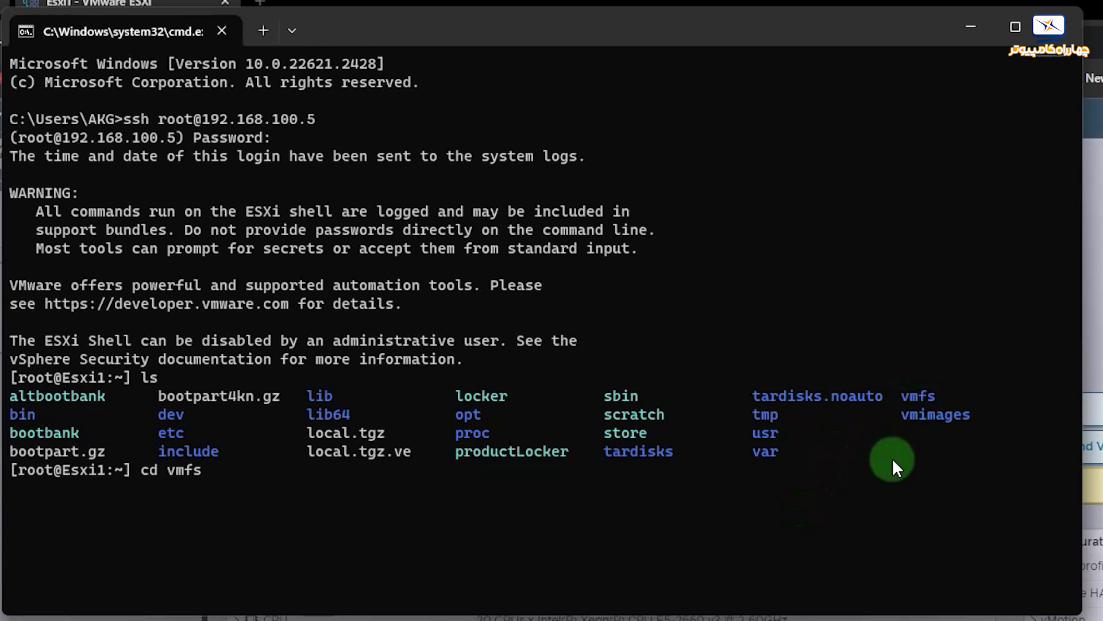
key("Return")
type("ls")
key("Return")
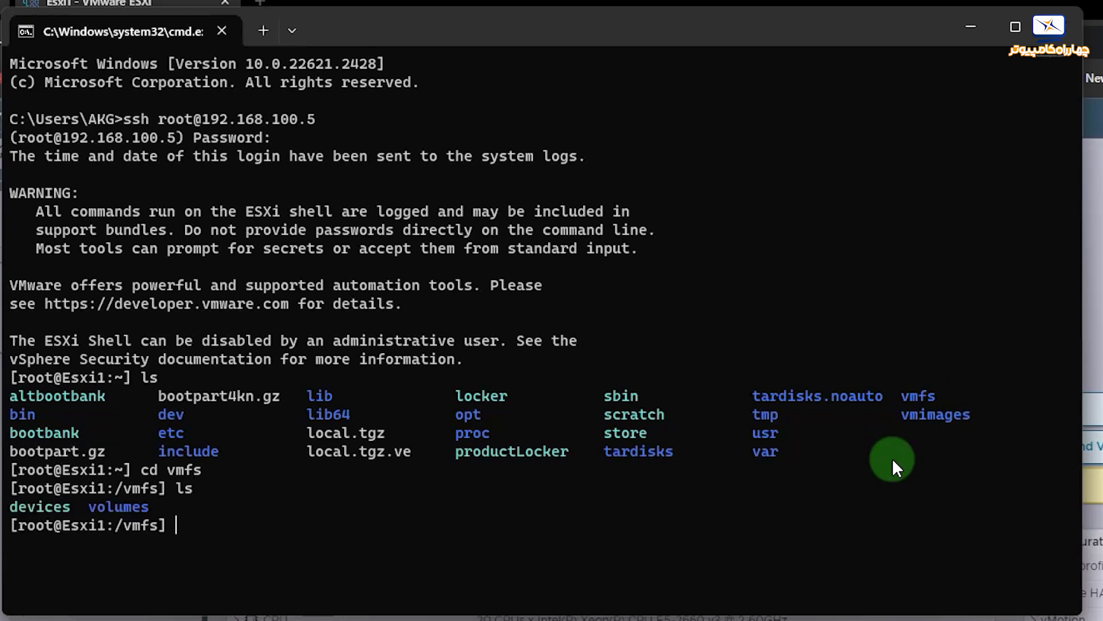
Change into the volumes directory inside vmfs and list its contents
type("cd vo")
key("Tab")
key("Return")
type("ls")
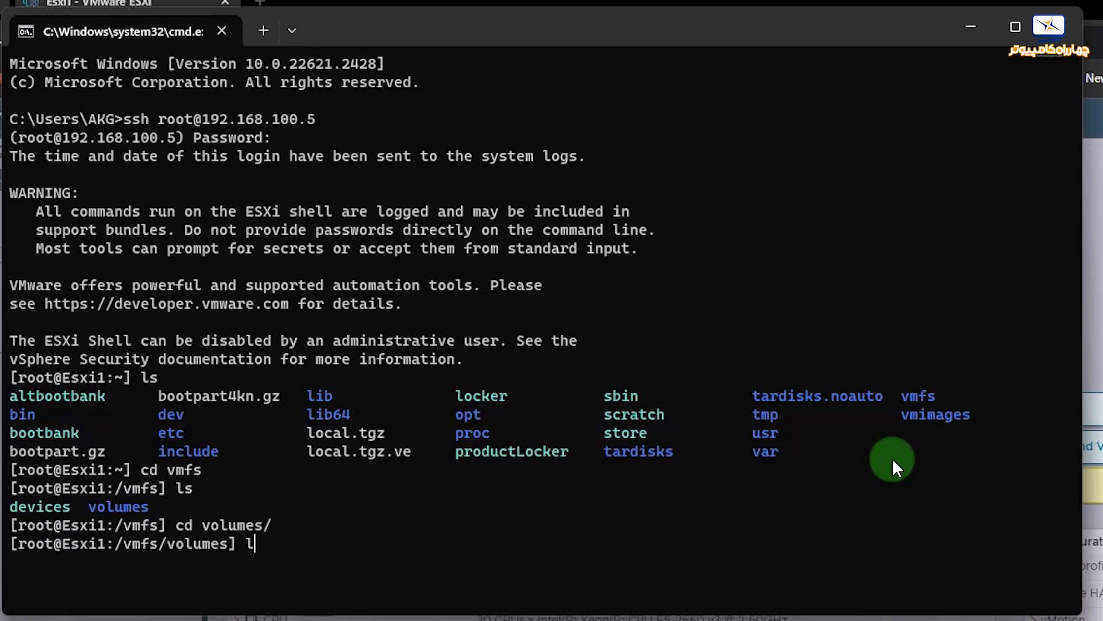
key("Return")
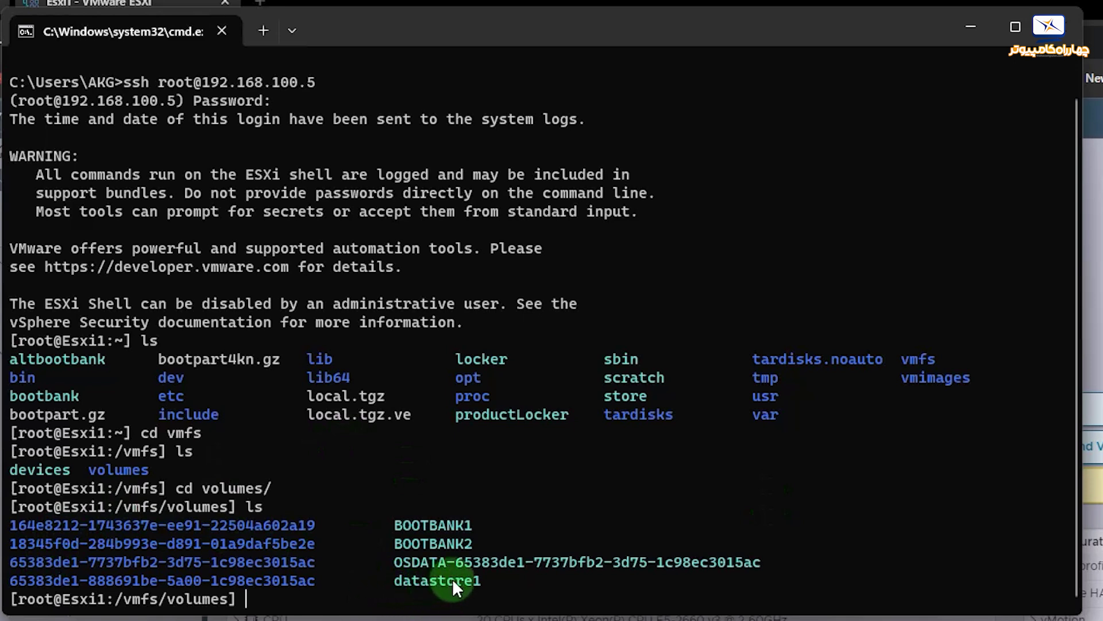
Change into the datastore1 volume and list its folders
type("cd dat")
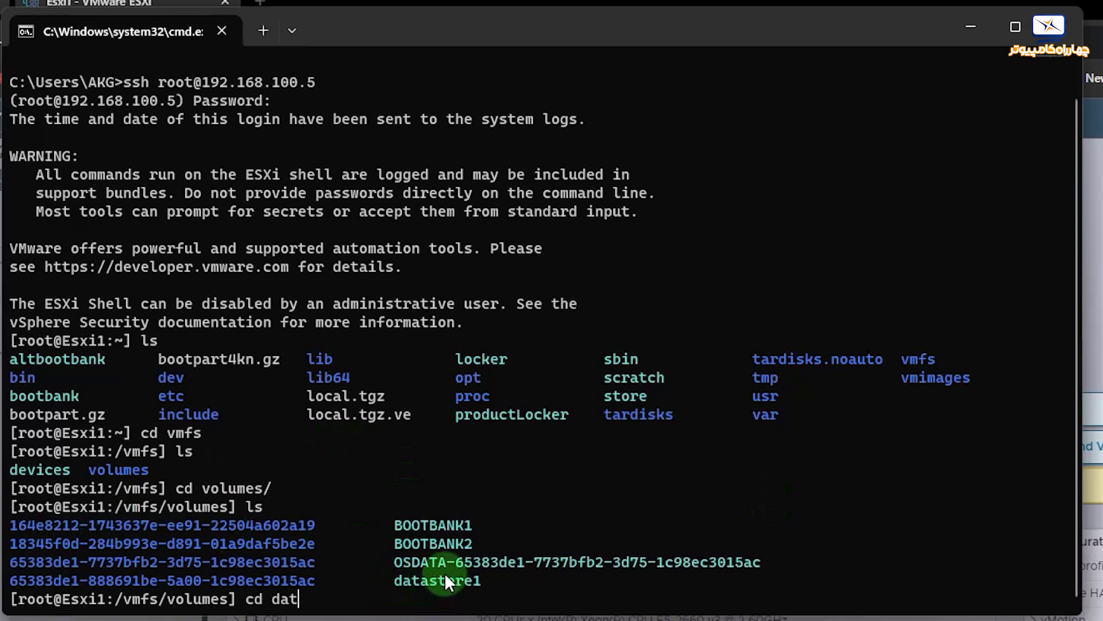
key("Tab")
key("Return")
type("ls")
key("Return")
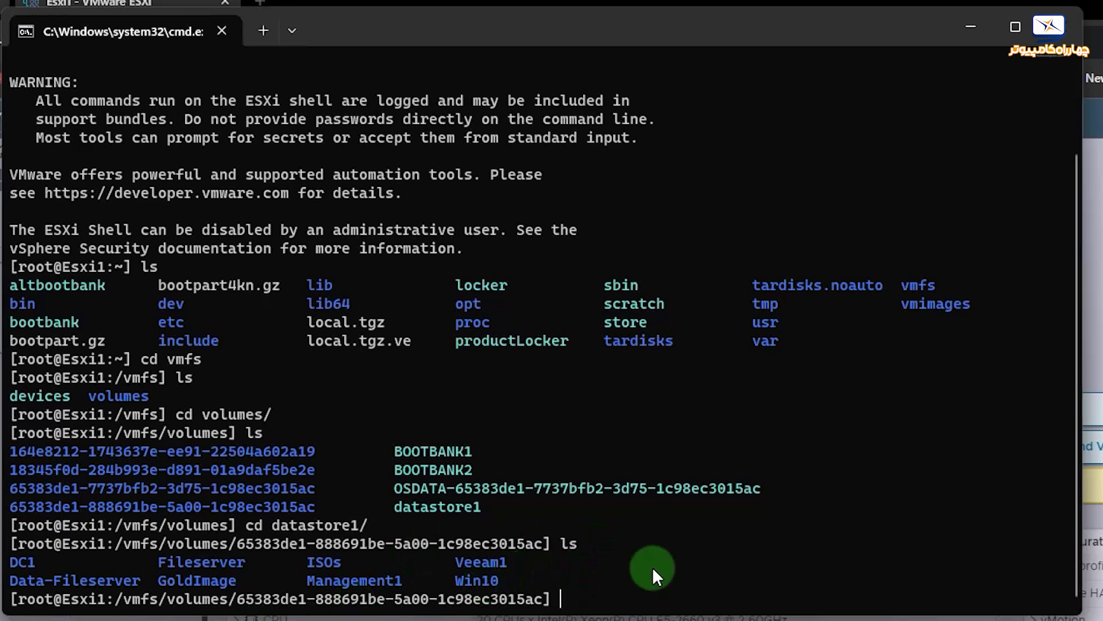
Change into the Win10 folder, matching the capitalisation of its name, and list the disk files in it
type("cd win10")
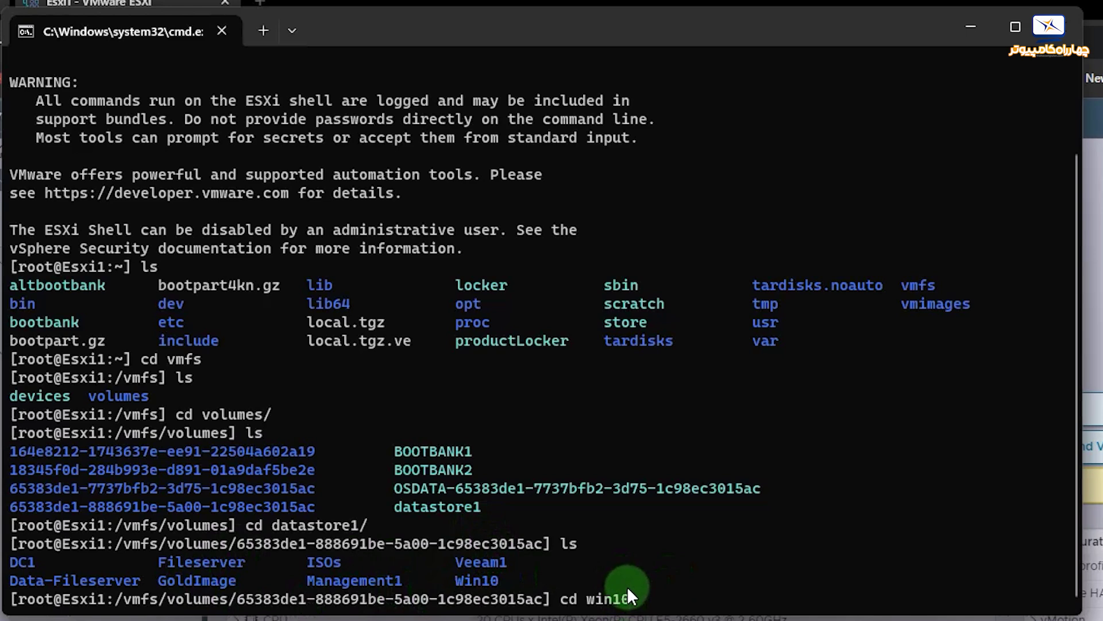
key("Return")
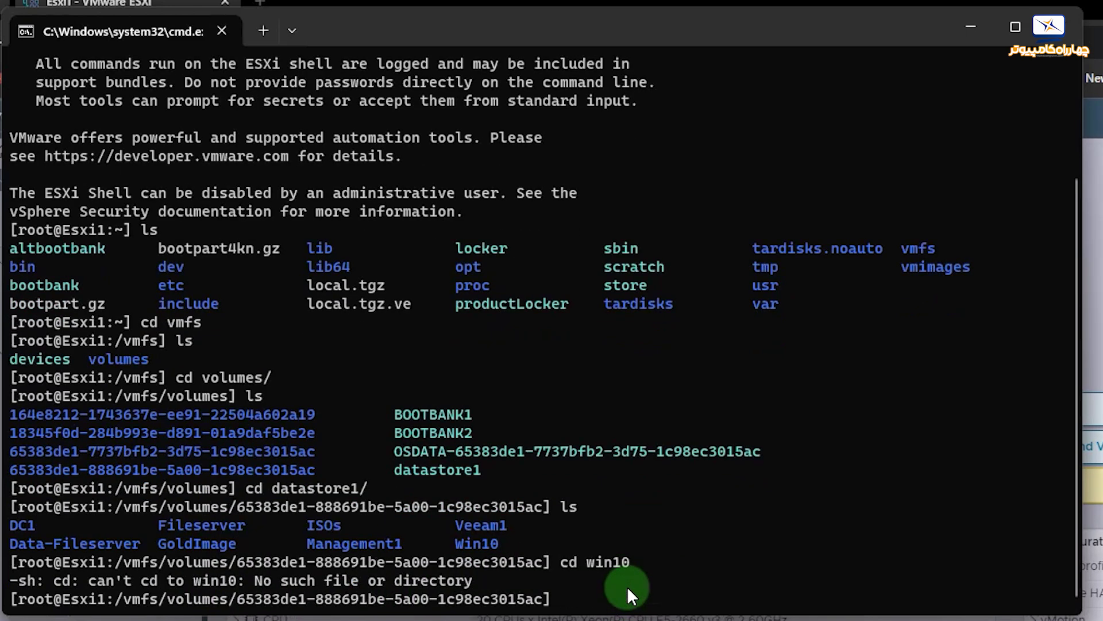
type("cd ")
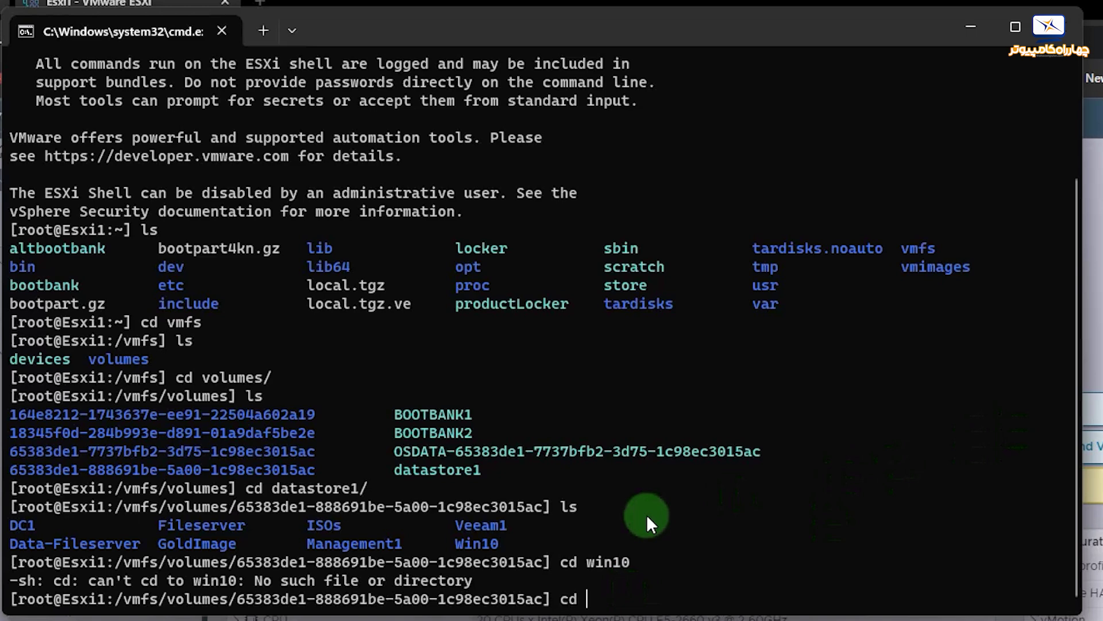
type("Win10")
key("Return")
type("ls")
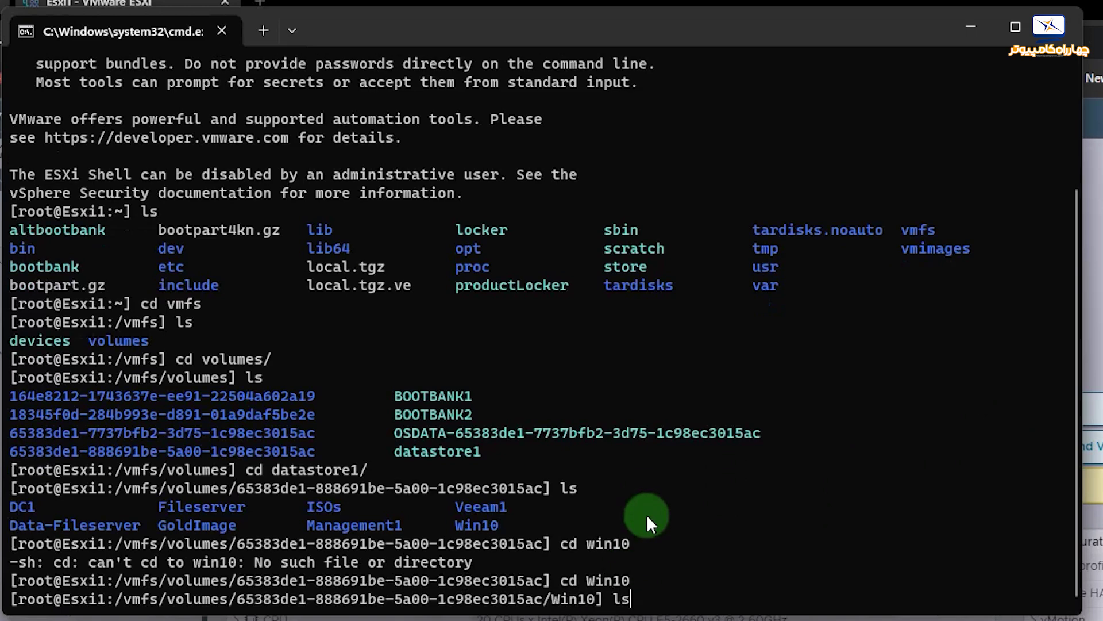
key("Return")
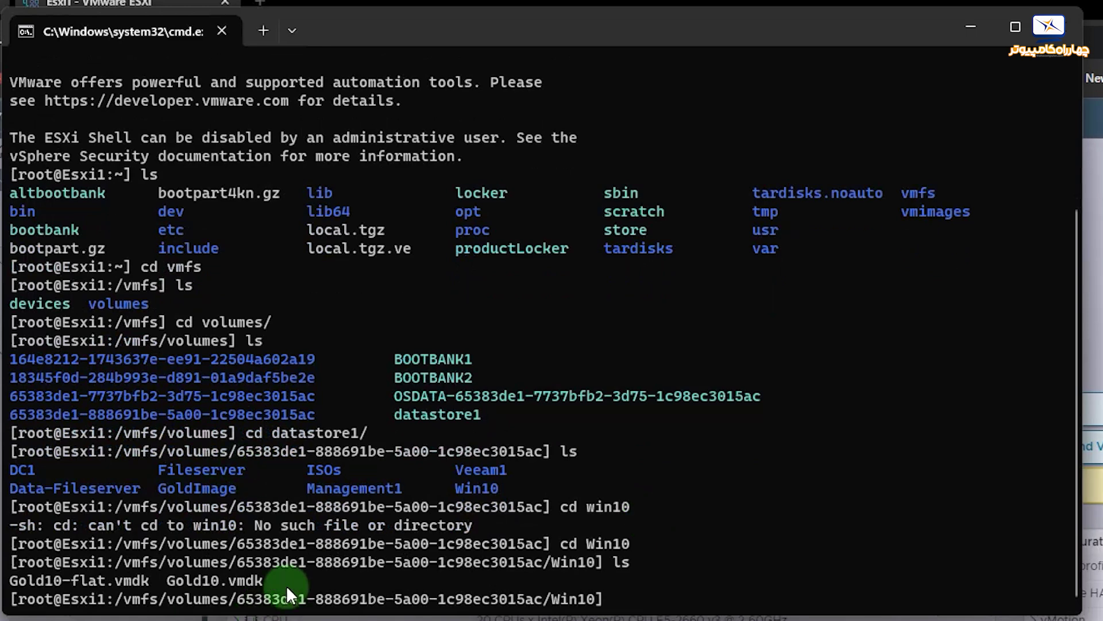
View the Win10 folder in the ESXi datastore browser for comparison, and return to the SSH session in the command prompt
left_click(970, 26)
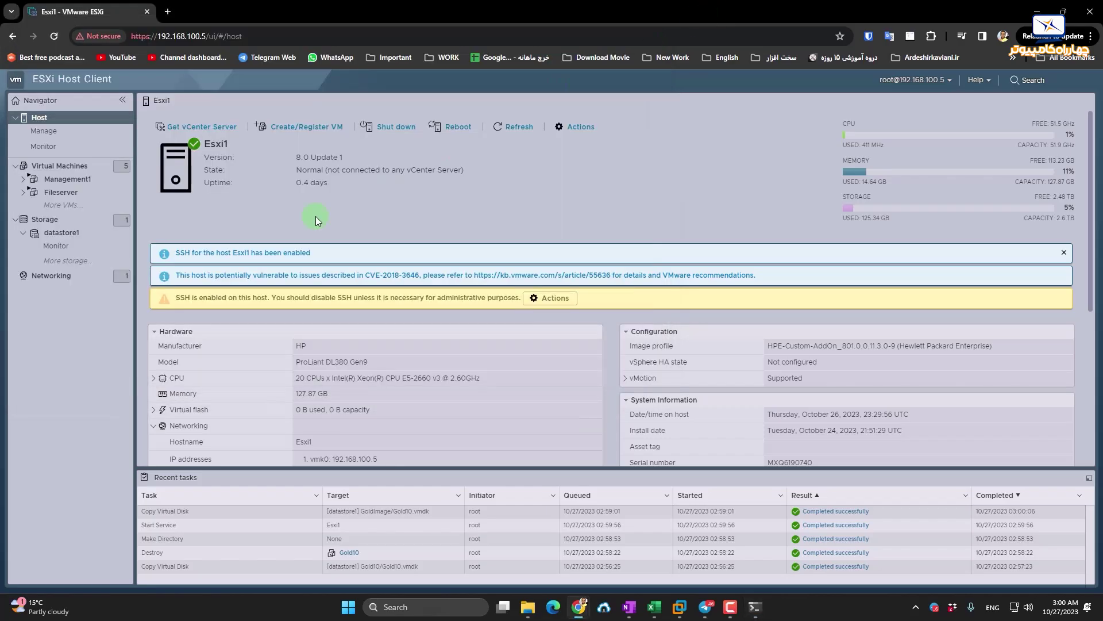
left_click(56, 236)
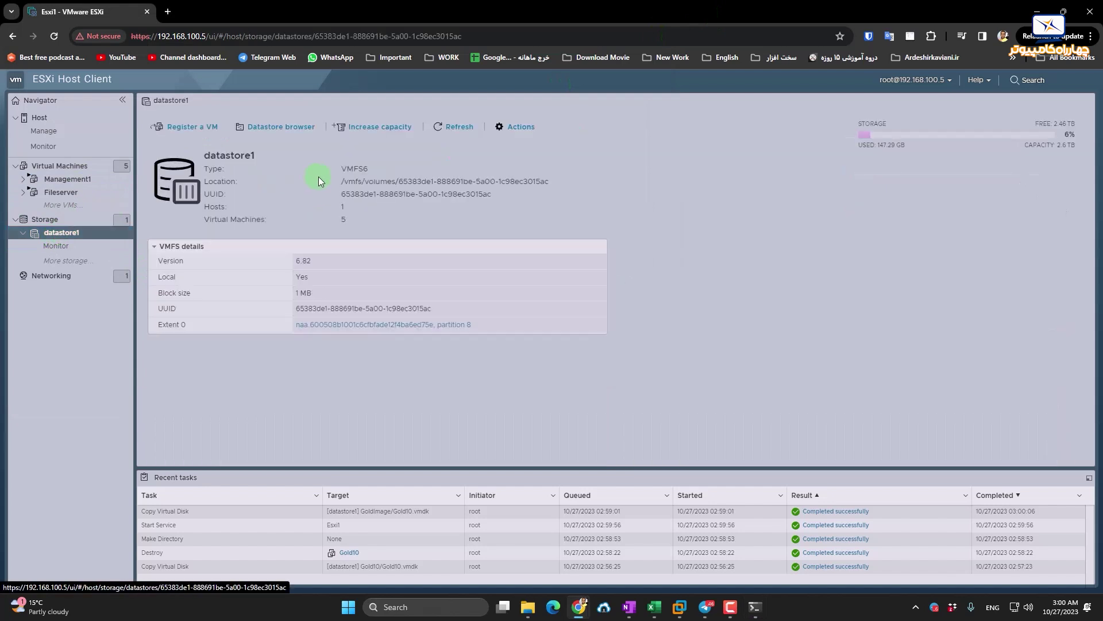
left_click(281, 126)
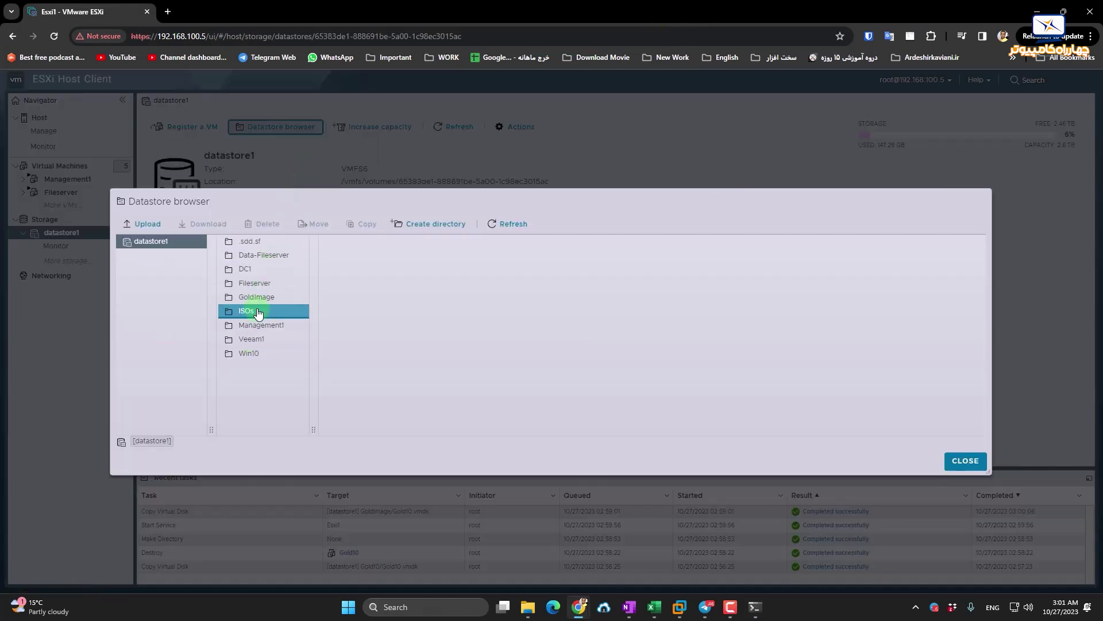
left_click(244, 354)
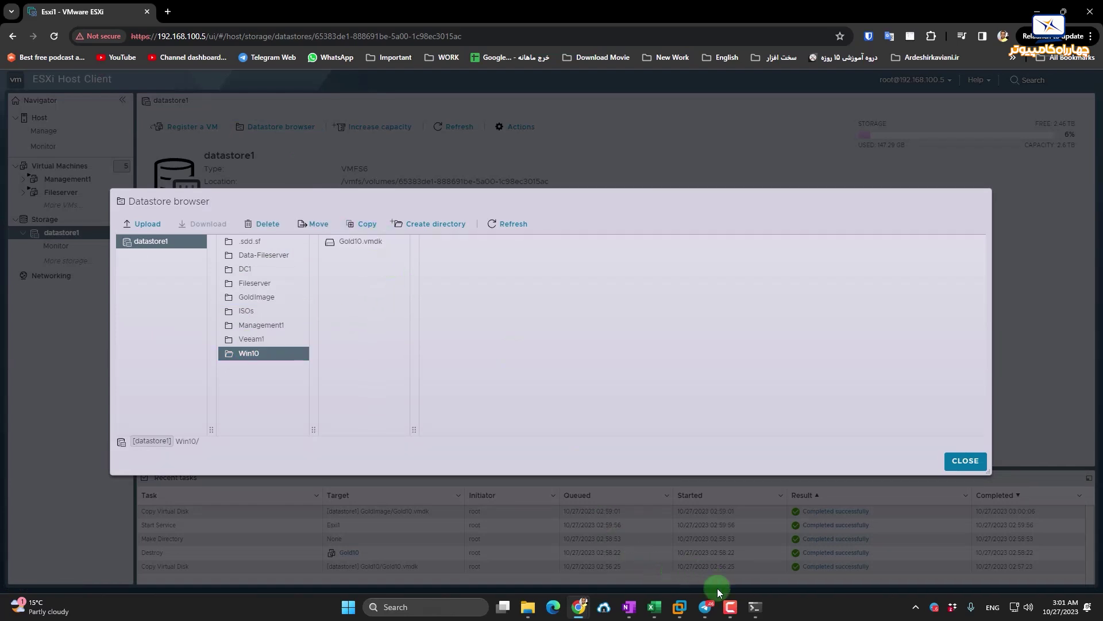
left_click(755, 607)
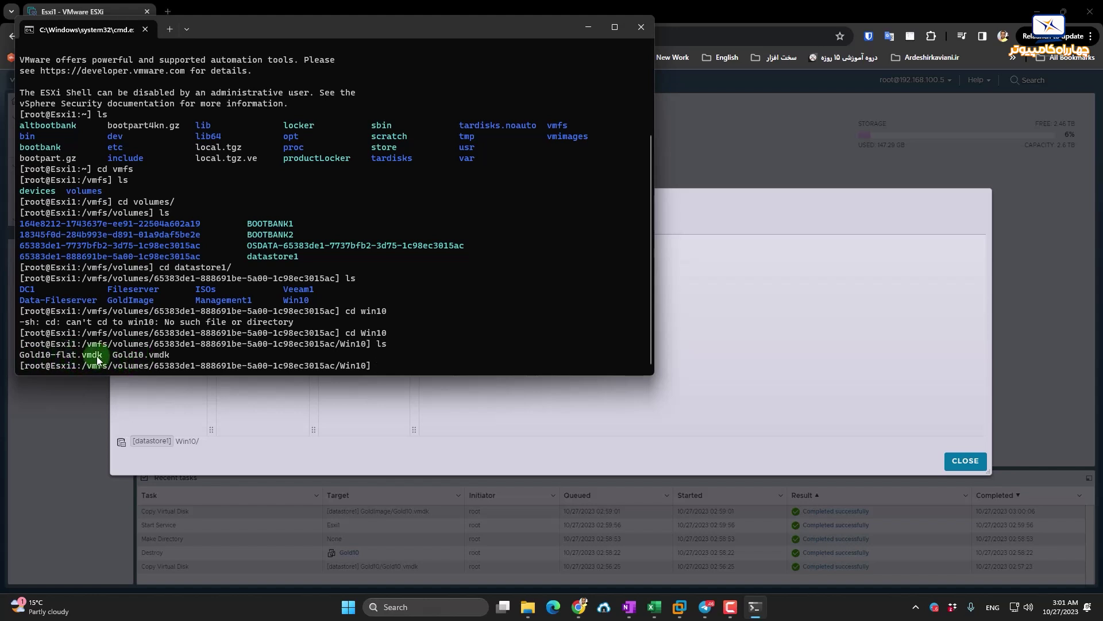
left_click(340, 610)
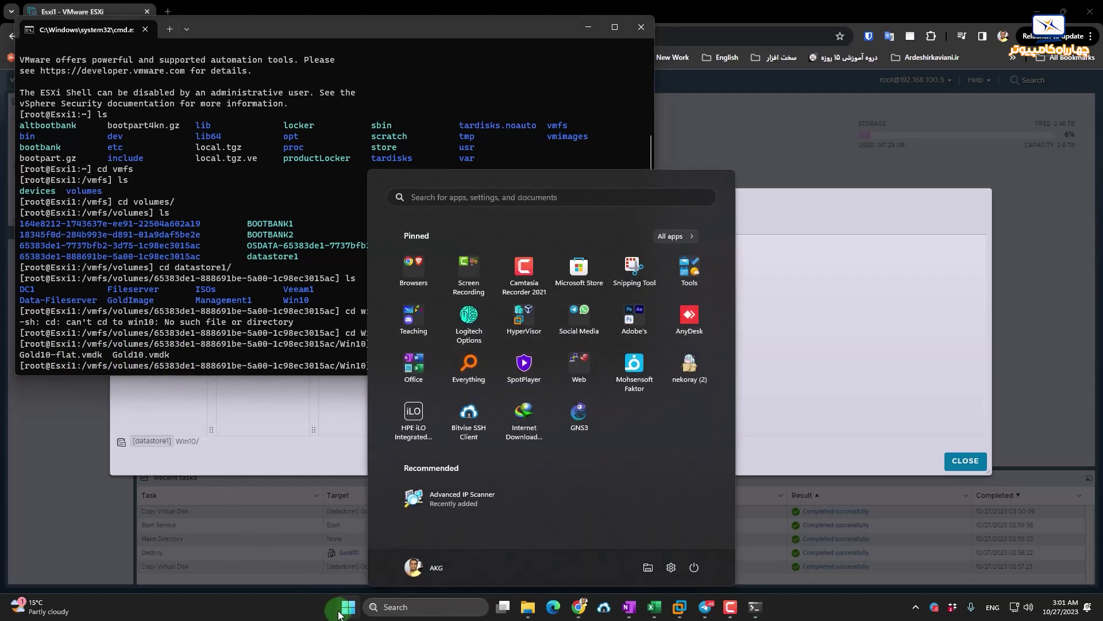
type("win")
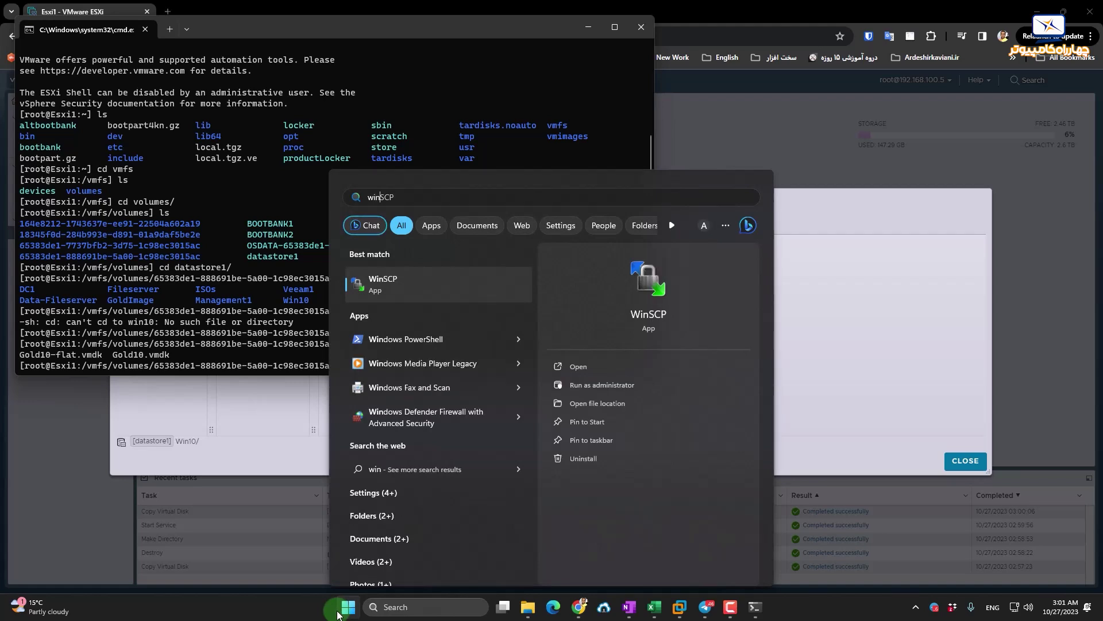
key("Return")
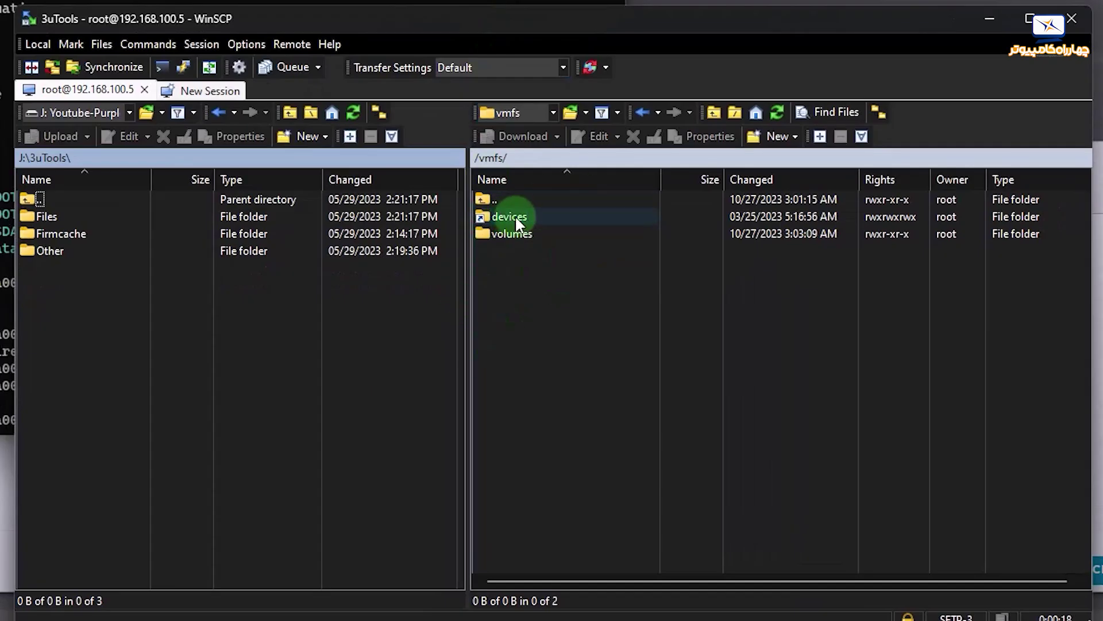
Browse the host's root directory and its vmfs folder in WinSCP, then review the saved connection's login settings and close them
double_click(511, 200)
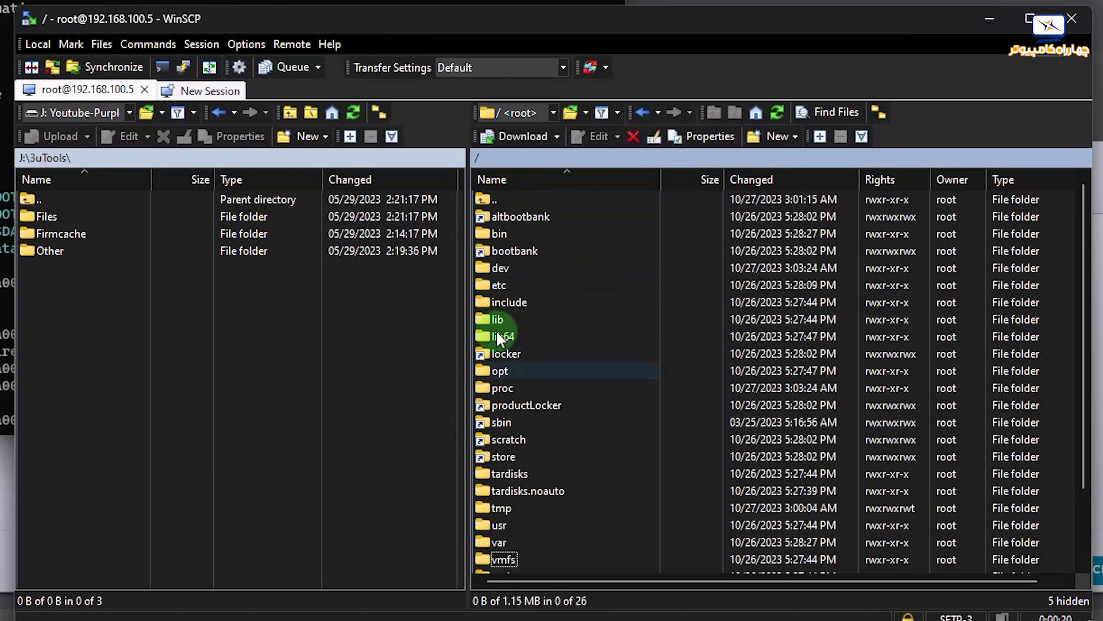
scroll(554, 443, "down", 2)
scroll(554, 467, "up", 2)
scroll(553, 465, "down", 2)
double_click(505, 474)
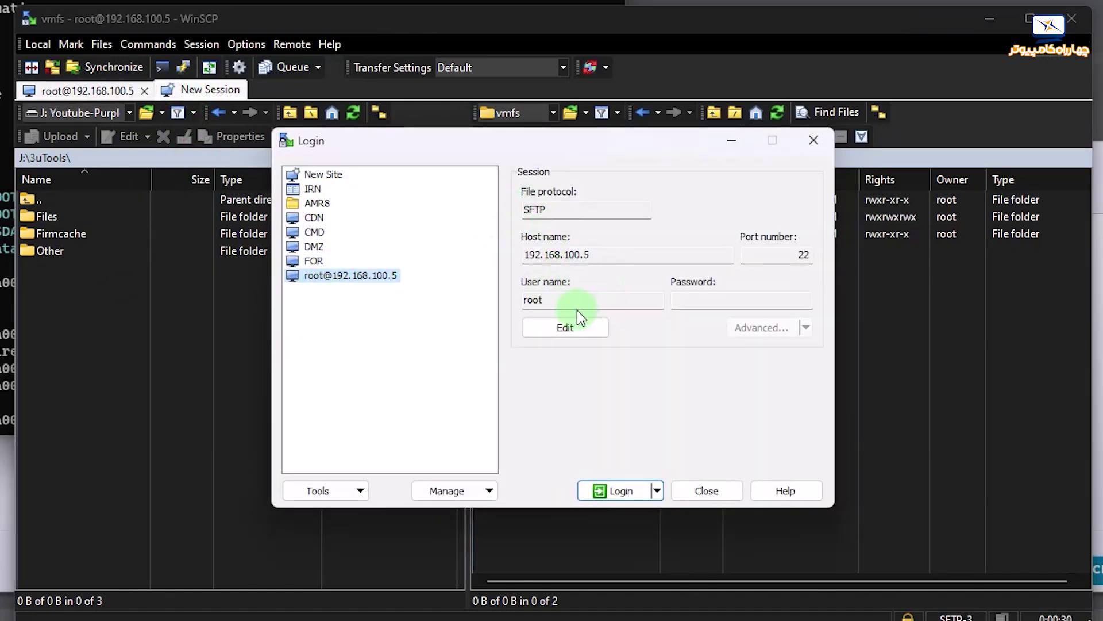
left_click(775, 304)
left_click(707, 490)
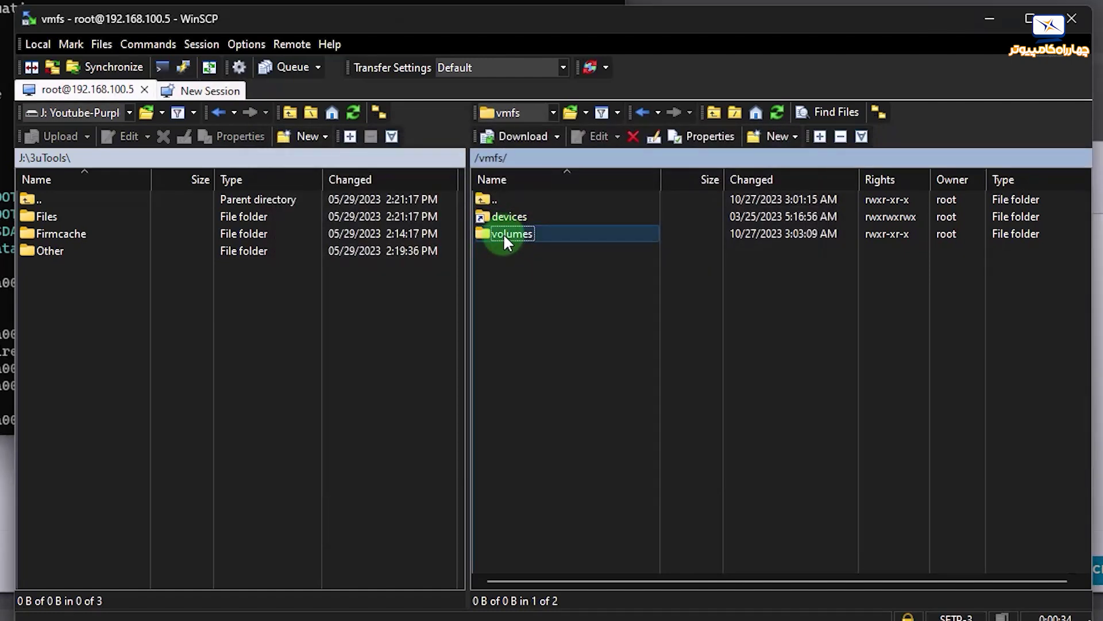
Browse through volumes and the datastore1 volume to the Win10 folder, examine the full sizes of both vmdk files, and minimize WinSCP
double_click(503, 233)
double_click(519, 319)
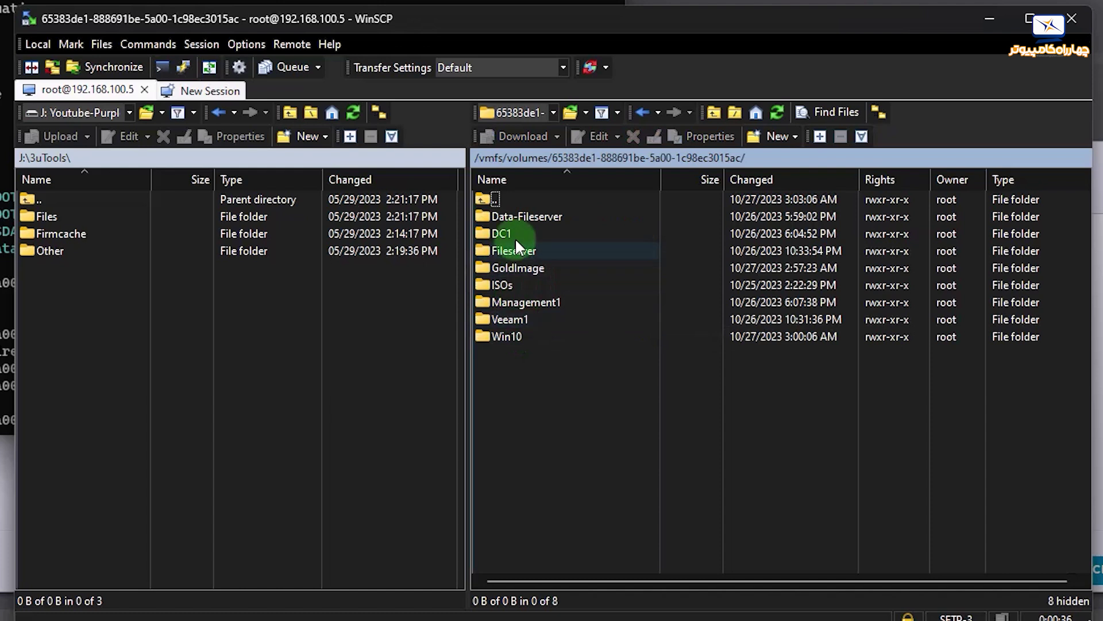
double_click(508, 335)
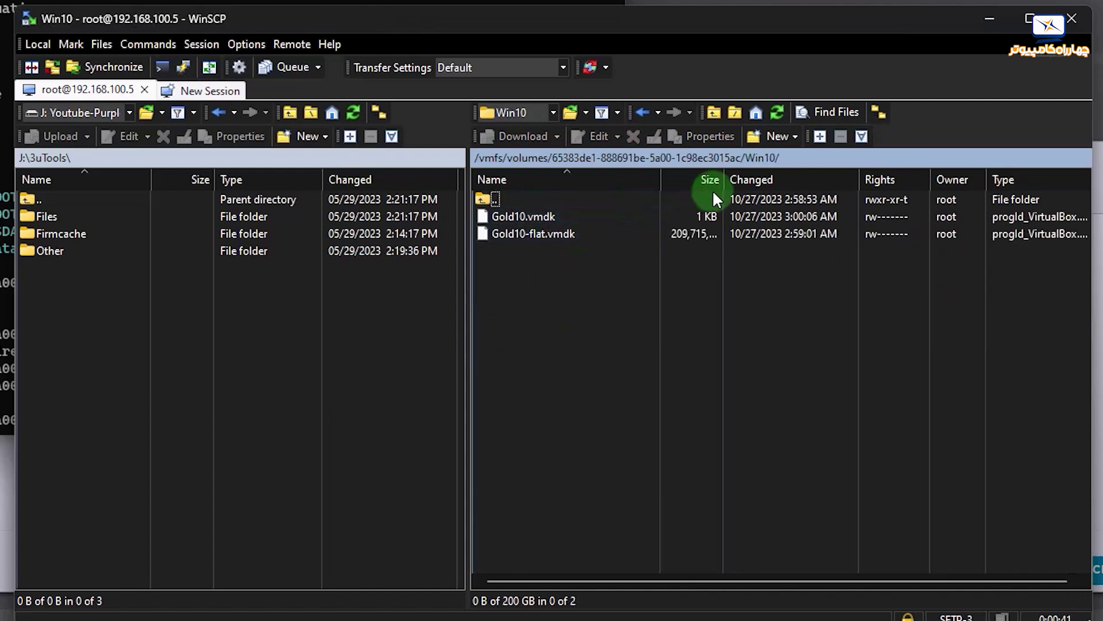
left_click_drag(723, 189, 776, 190)
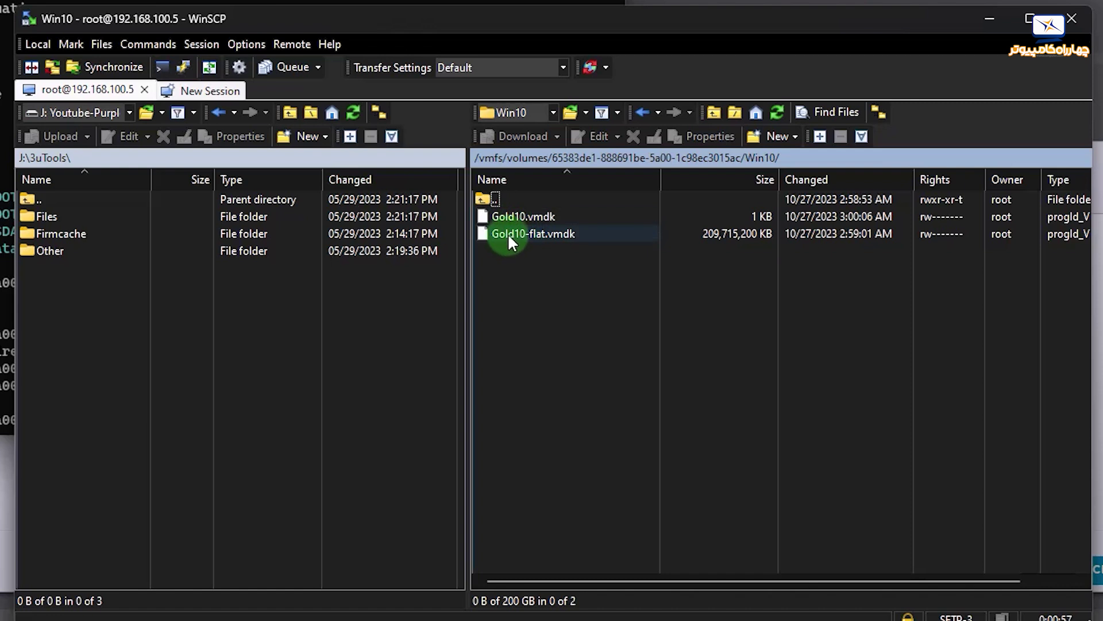
left_click(988, 30)
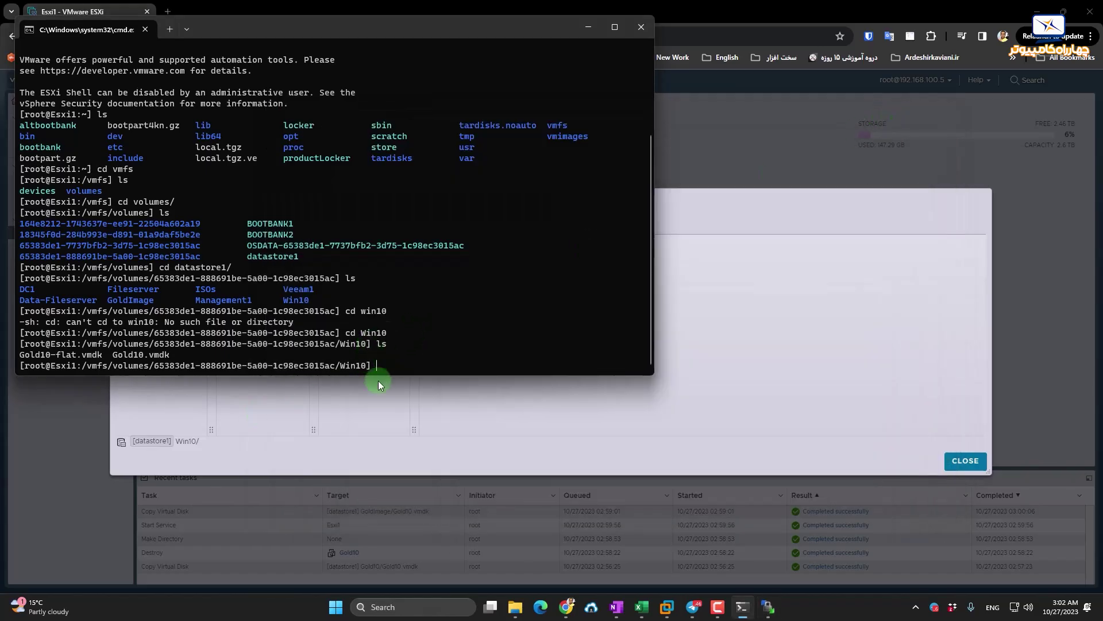
Enter the command vmkfstools -E ./Gold10.vmdk ./Win10.vmdk at the Win10 folder's prompt, with no quotation marks around the source path
mouse_move(617, 617)
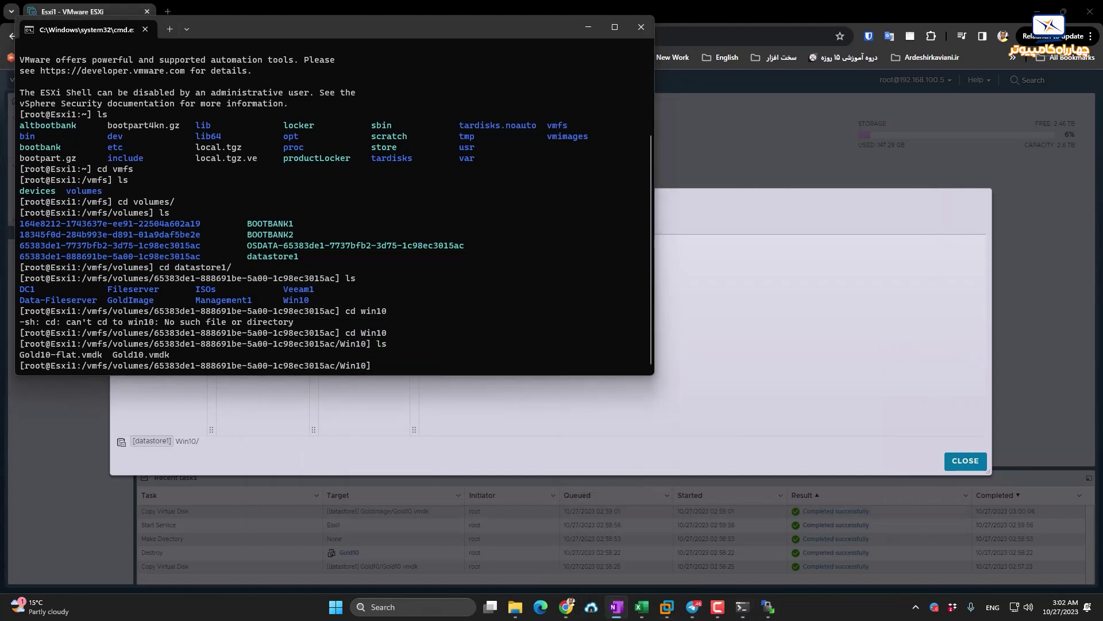
right_click(404, 370)
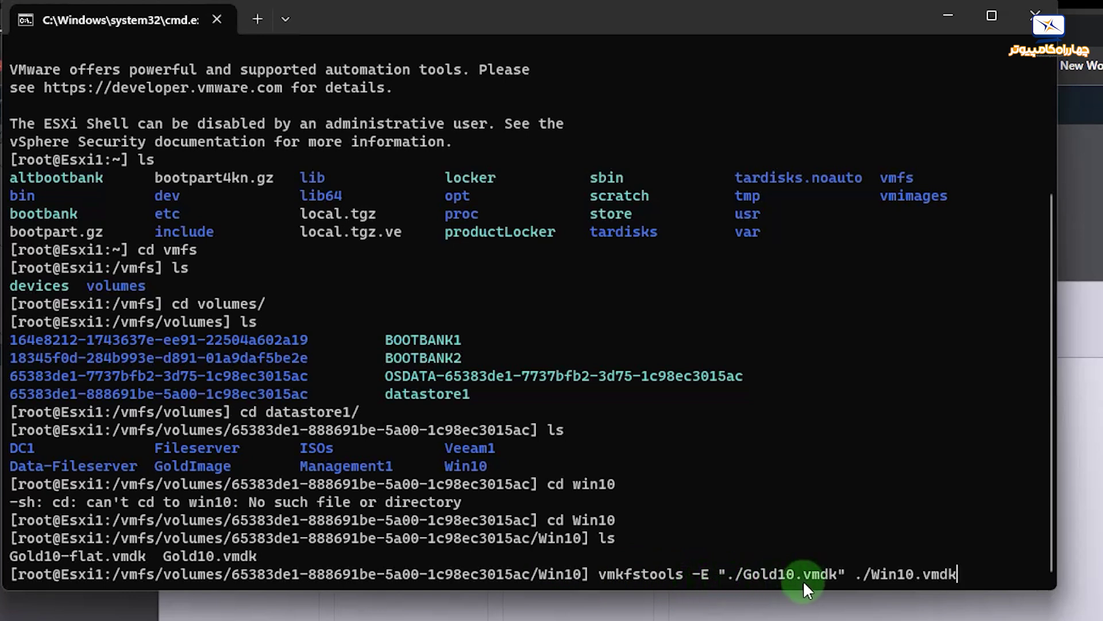
key("Left")
key("Left")
key("Left")
key("Left")
key("Left")
key("Left")
key("Left")
key("Left")
key("Left")
key("Left")
key("Left")
key("Left")
key("Left")
key("Left")
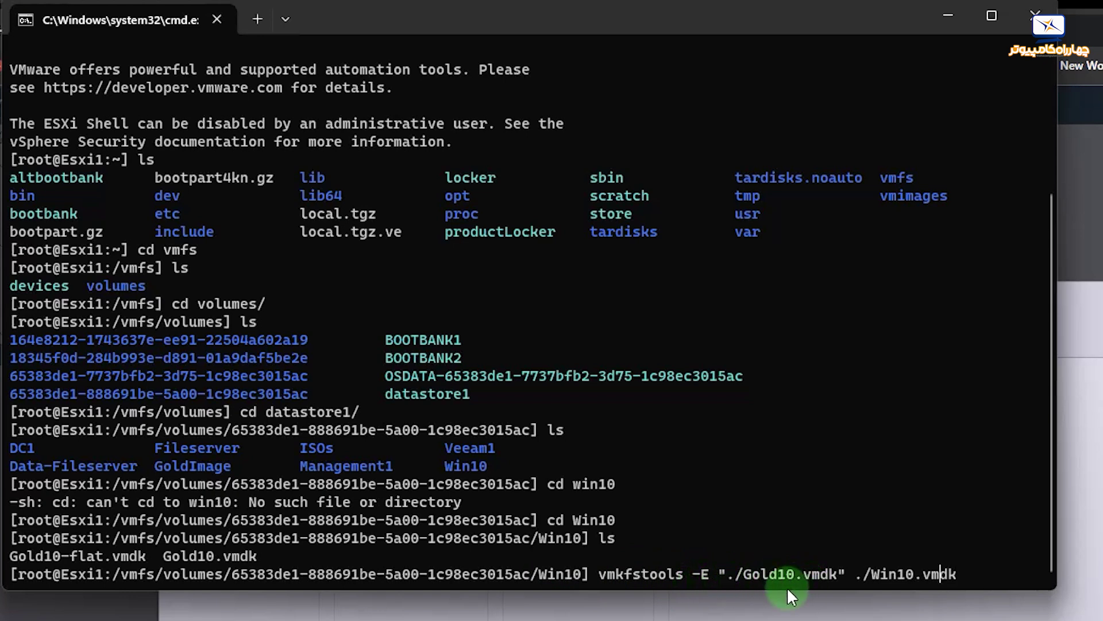
key("Right")
key("BackSpace")
key("Left")
key("Left")
key("Left")
key("Left")
key("Left")
key("Left")
key("Left")
key("Left")
key("Left")
key("Left")
key("Left")
key("Left")
key("Left")
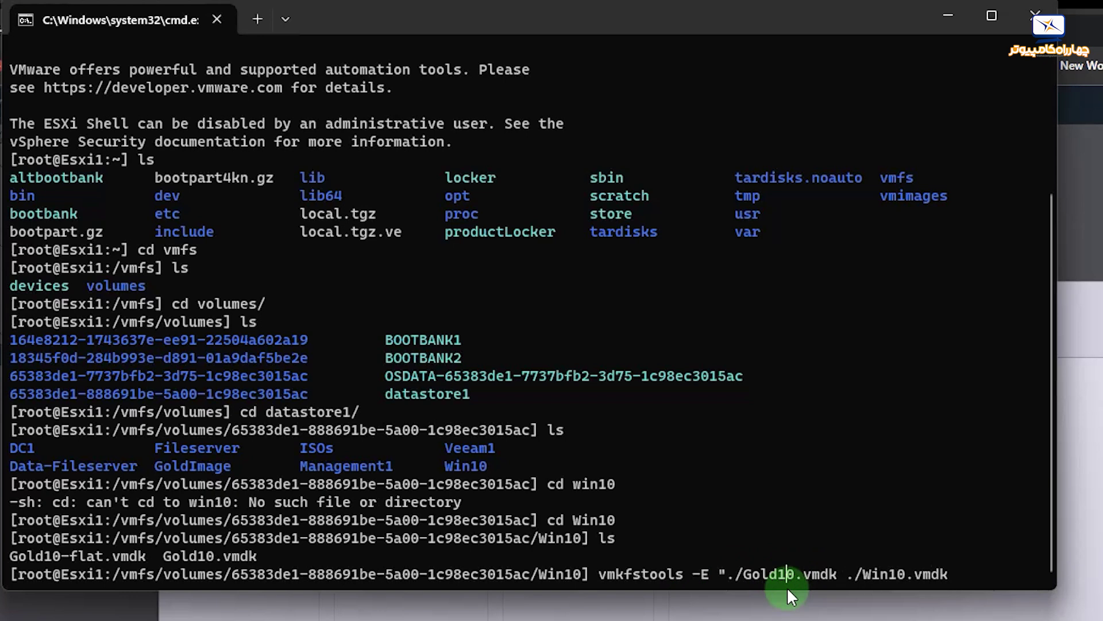
key("BackSpace")
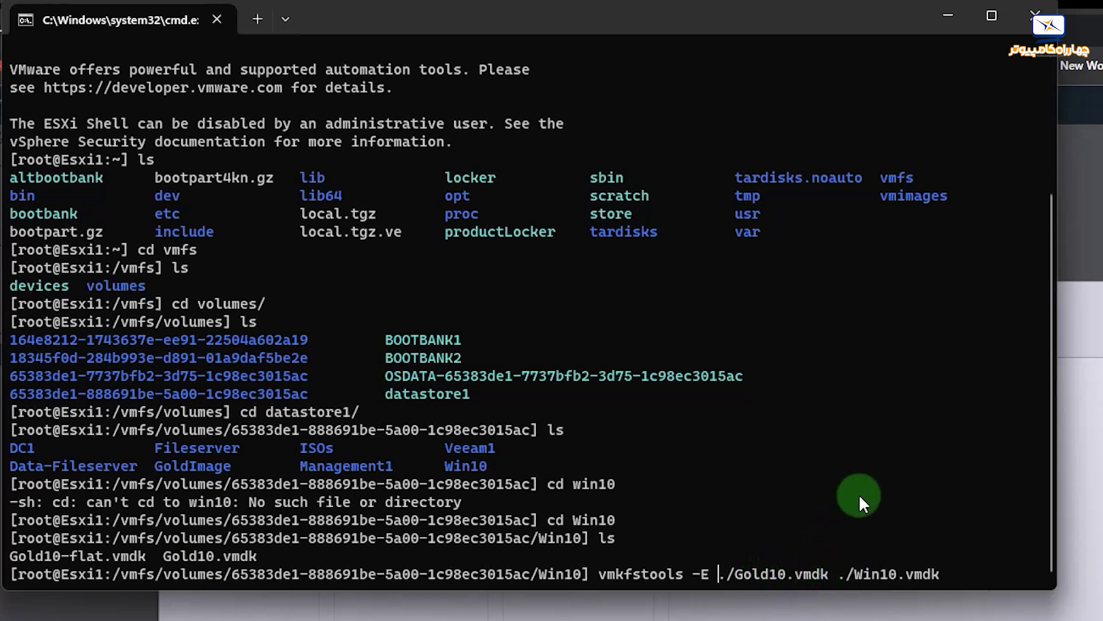
Run the vmkfstools rename command and list the Win10 folder's files with ls
key("End")
key("Return")
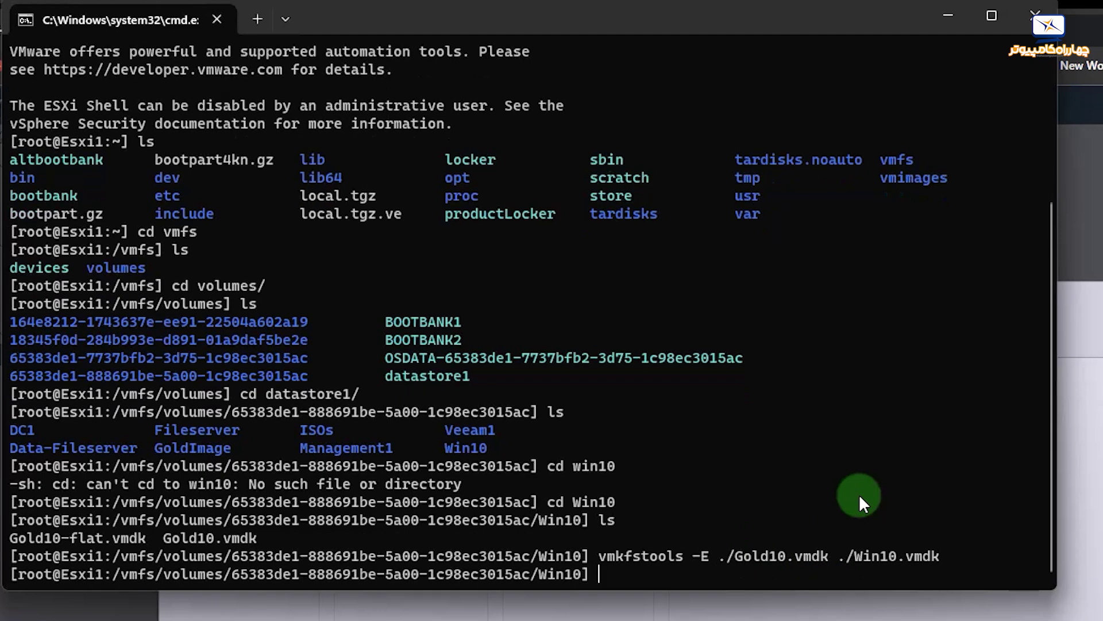
type("ls")
key("Return")
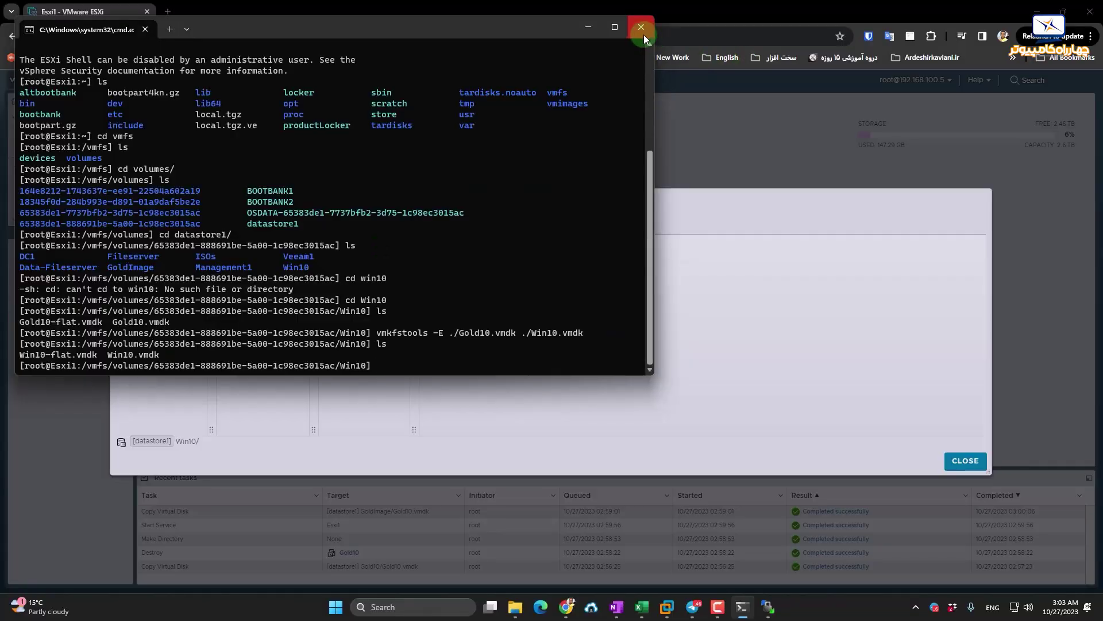
Close the terminal and check the Win10 folder's contents in the datastore browser, closing the browser when done
left_click(642, 28)
left_click(257, 339)
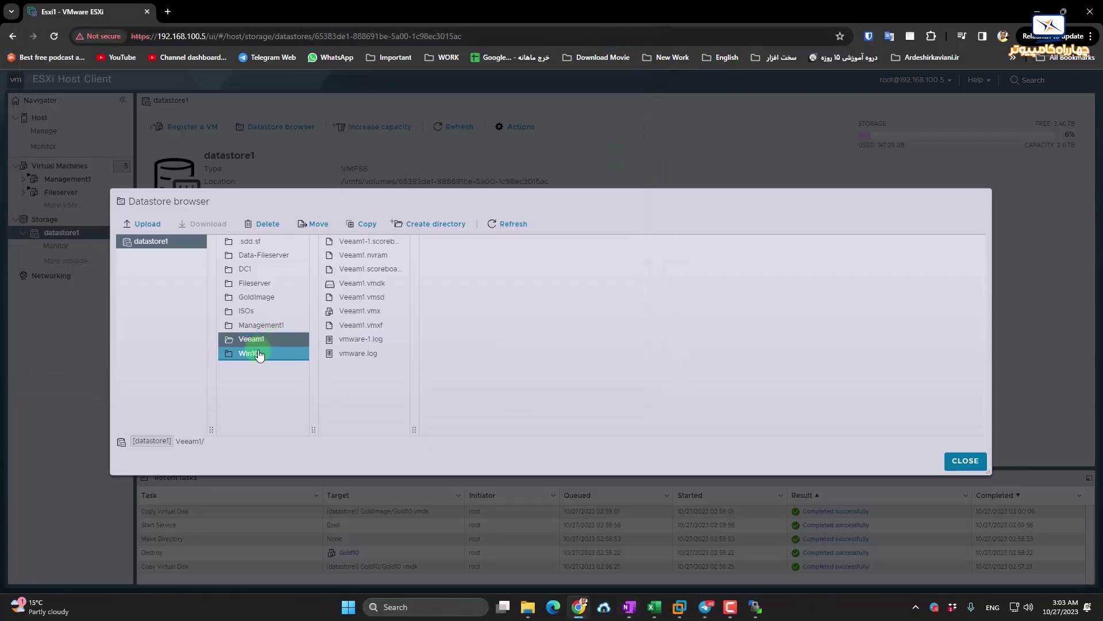
left_click(259, 355)
left_click(356, 248)
left_click(355, 279)
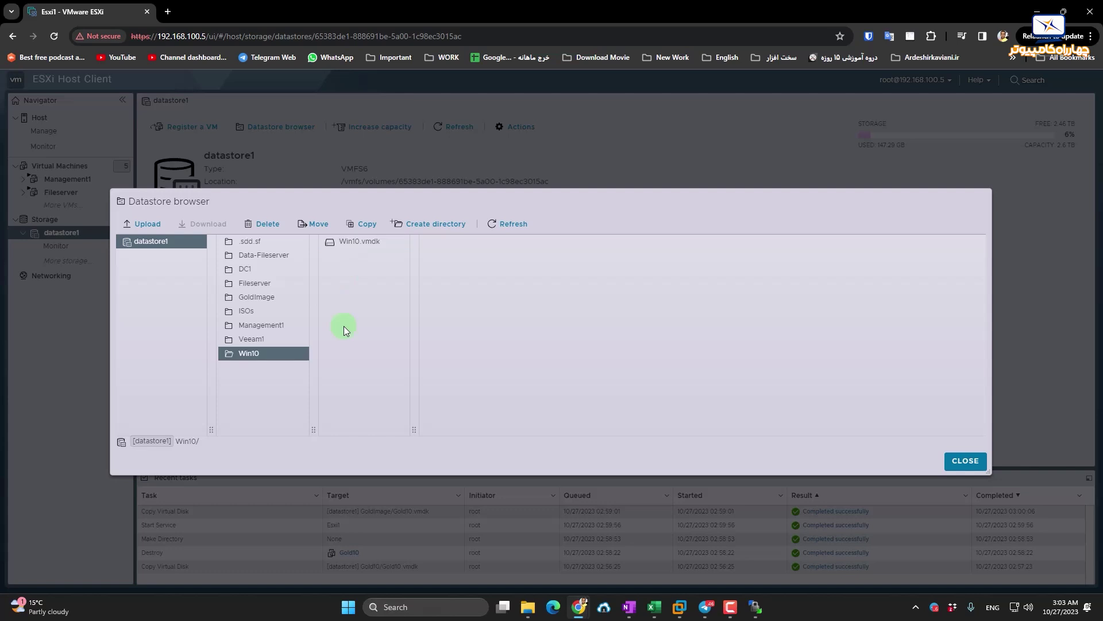
left_click(359, 248)
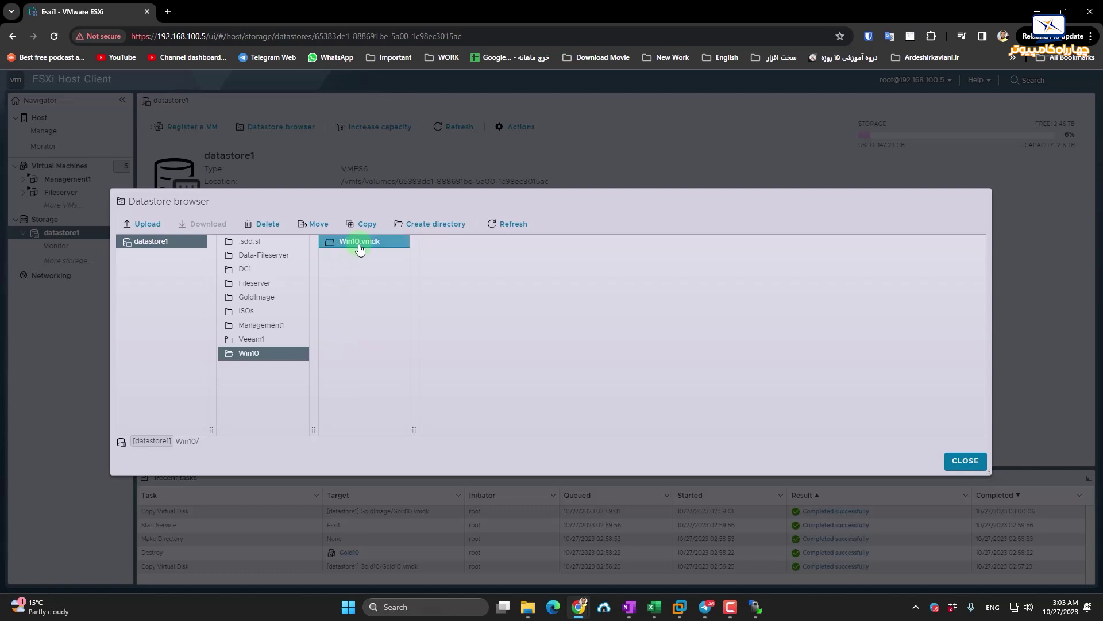
left_click(924, 415)
left_click(961, 462)
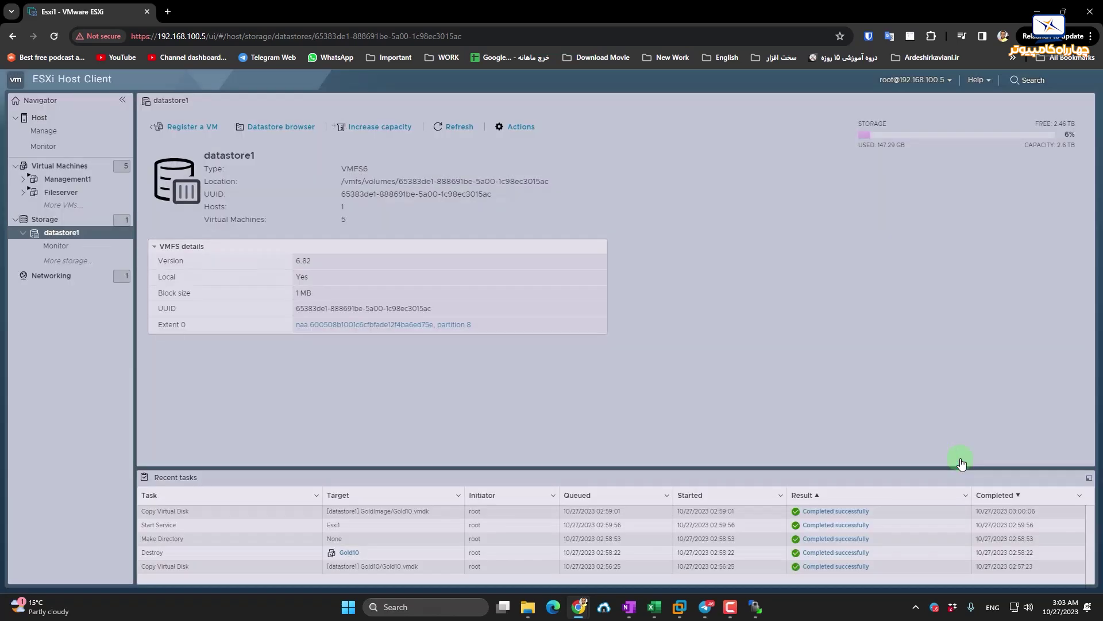
Start creating a new virtual machine on the host and name it Win10
left_click(75, 172)
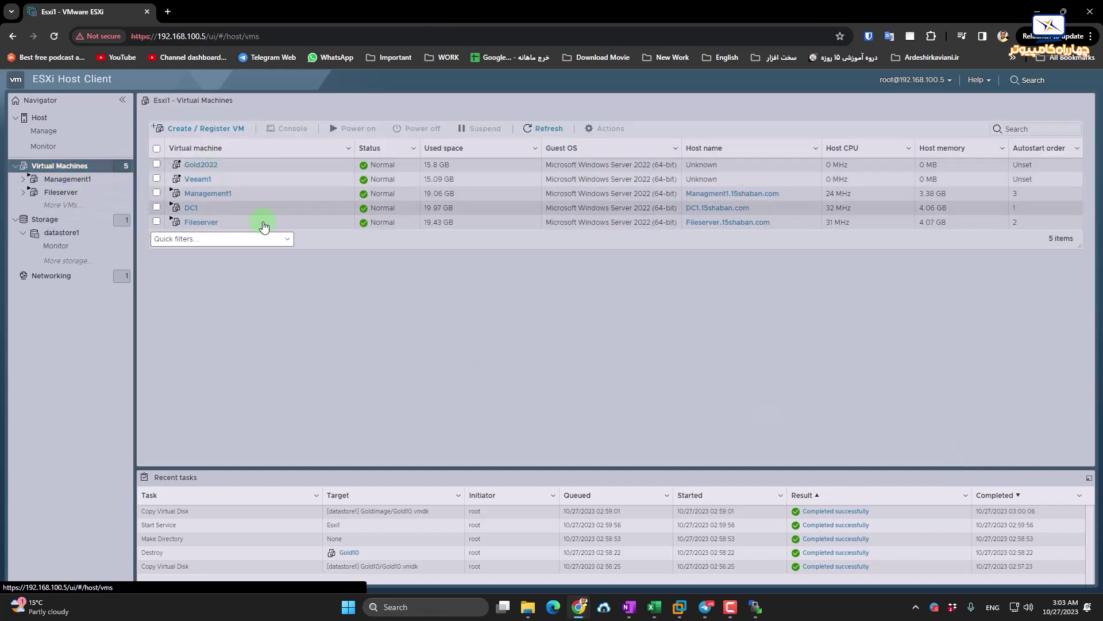
left_click(211, 132)
left_click(530, 243)
left_click(743, 490)
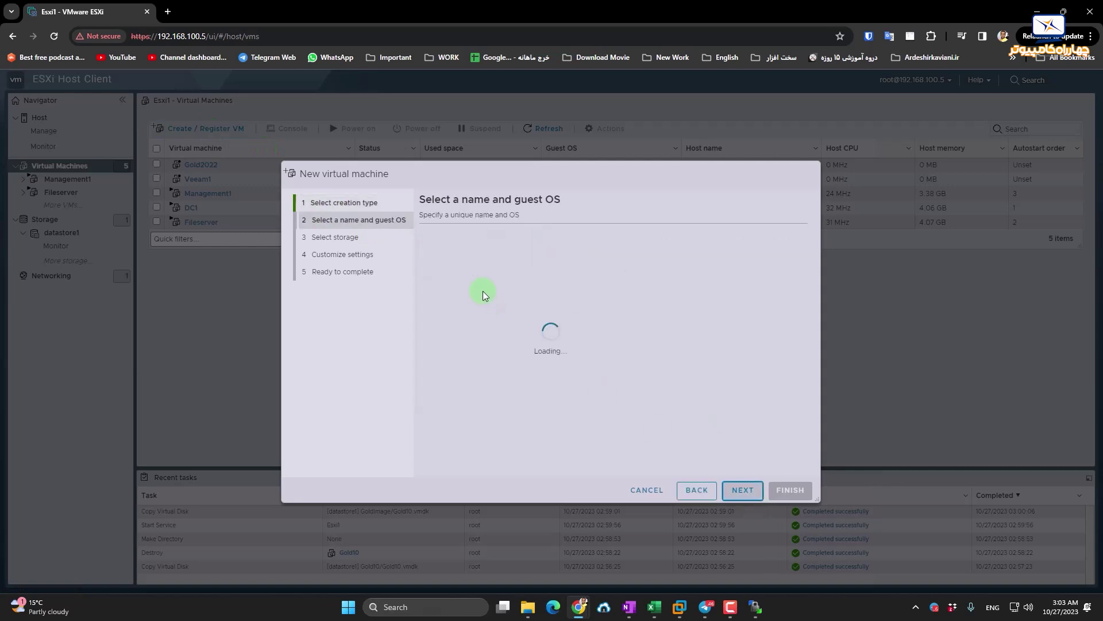
type("Win10")
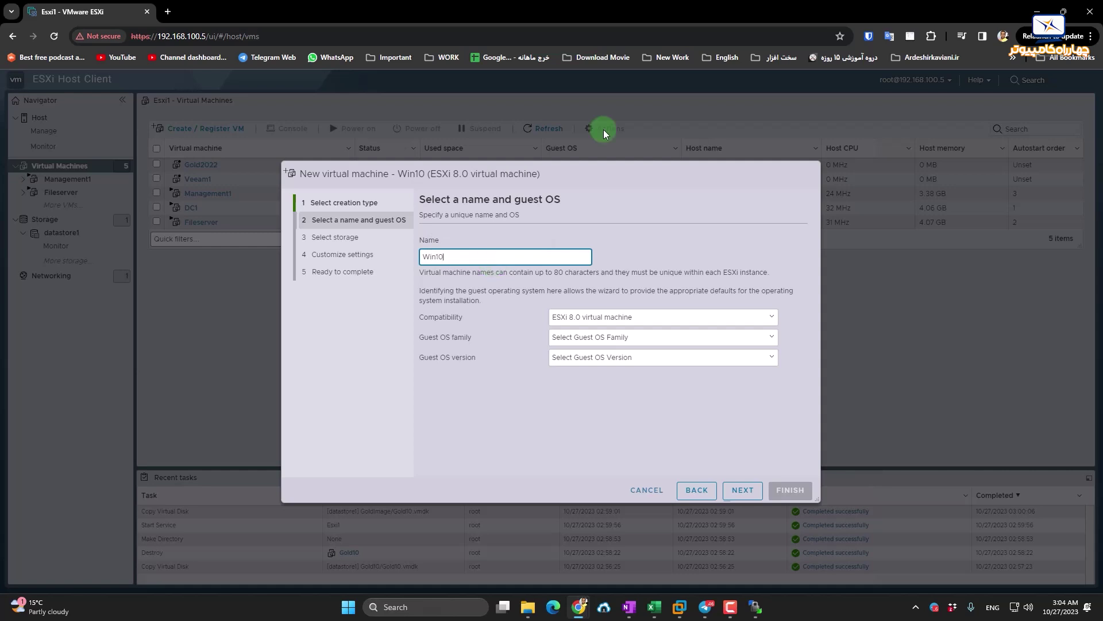
Set the guest OS to Windows, version Microsoft Windows 10 (64-bit), and keep datastore1 as the storage
left_click(636, 339)
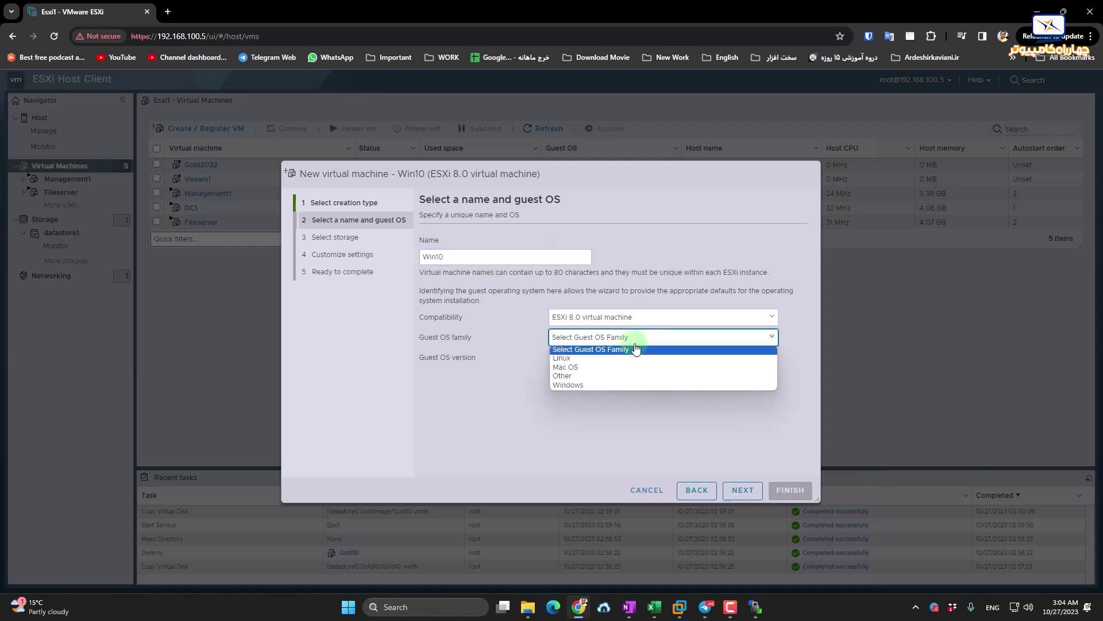
left_click(564, 385)
left_click(595, 358)
scroll(598, 391, "down", 2)
scroll(609, 397, "up", 2)
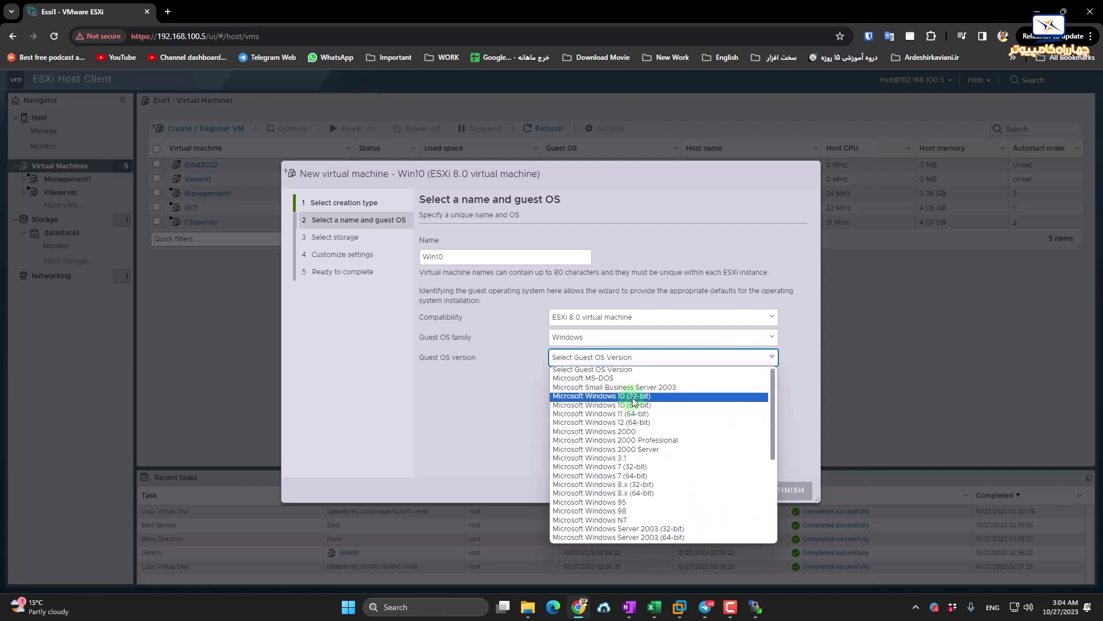
left_click(633, 405)
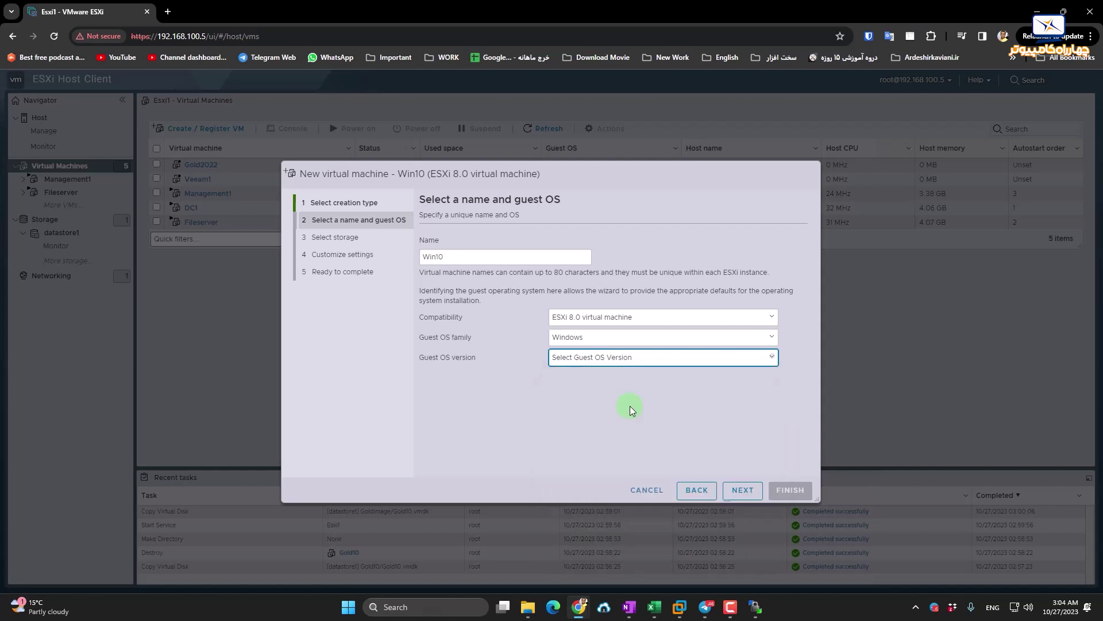
left_click(741, 490)
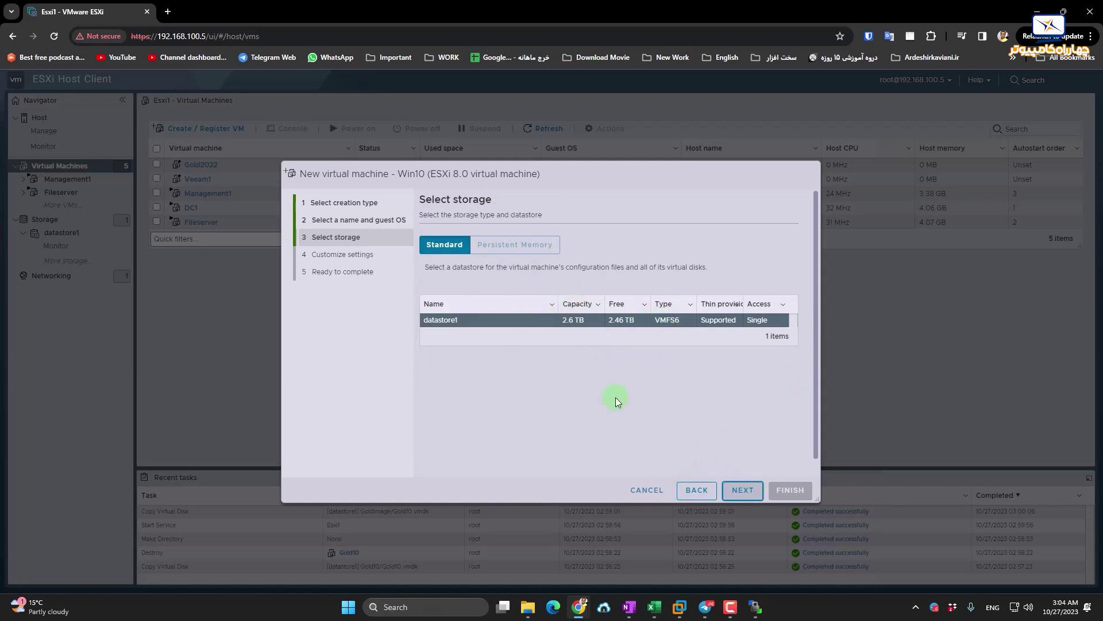
left_click(733, 494)
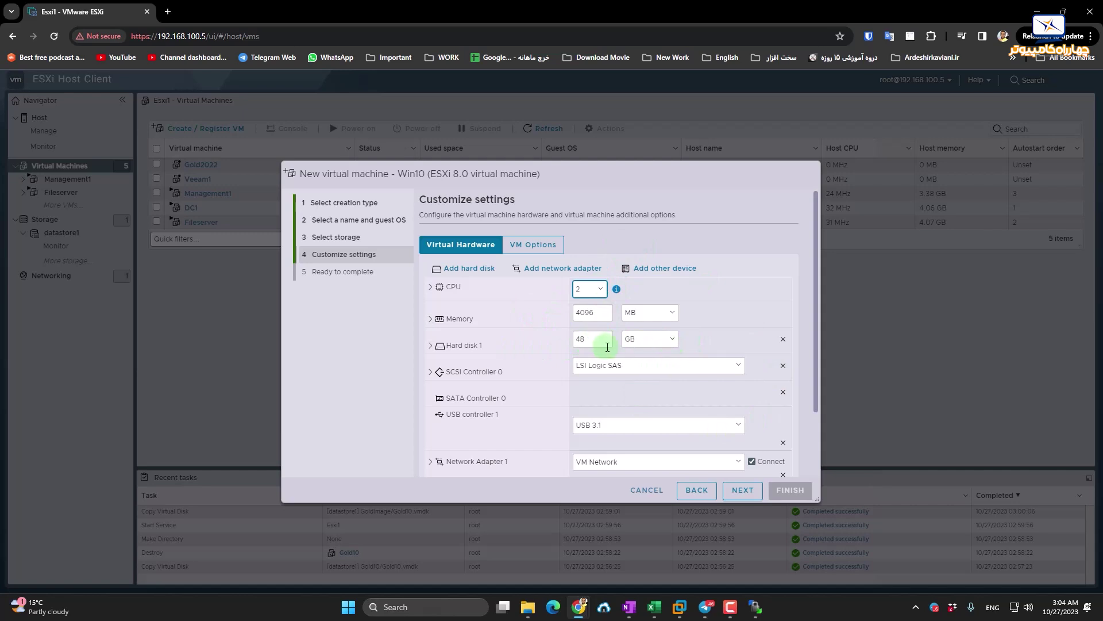
Remove the default hard disk and attach the existing disk Win10.vmdk from the Win10 folder
left_click(783, 341)
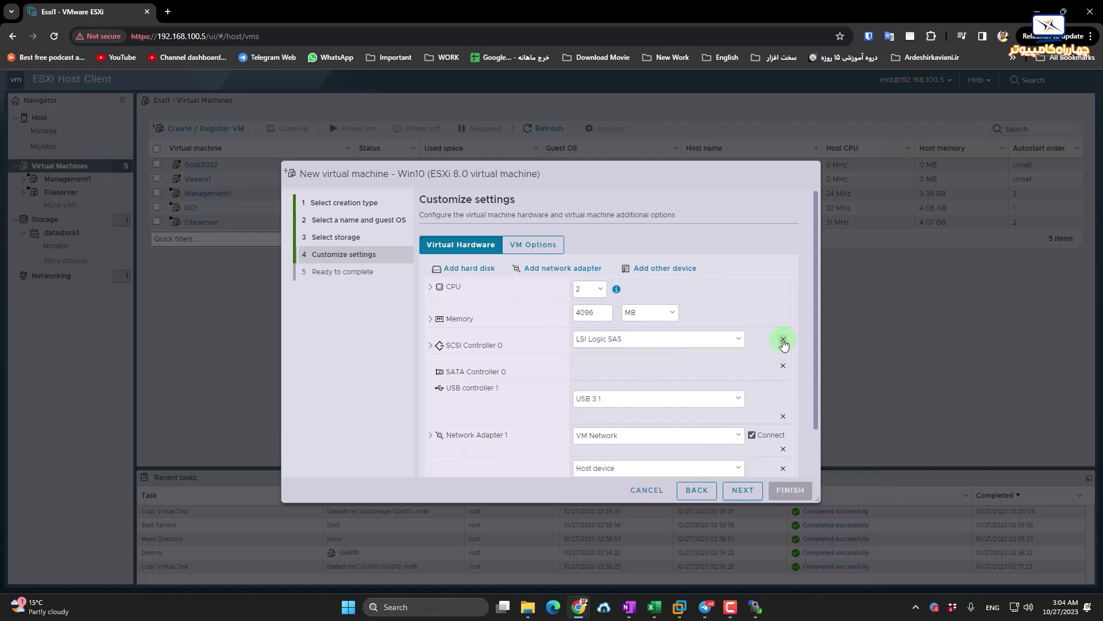
left_click(463, 269)
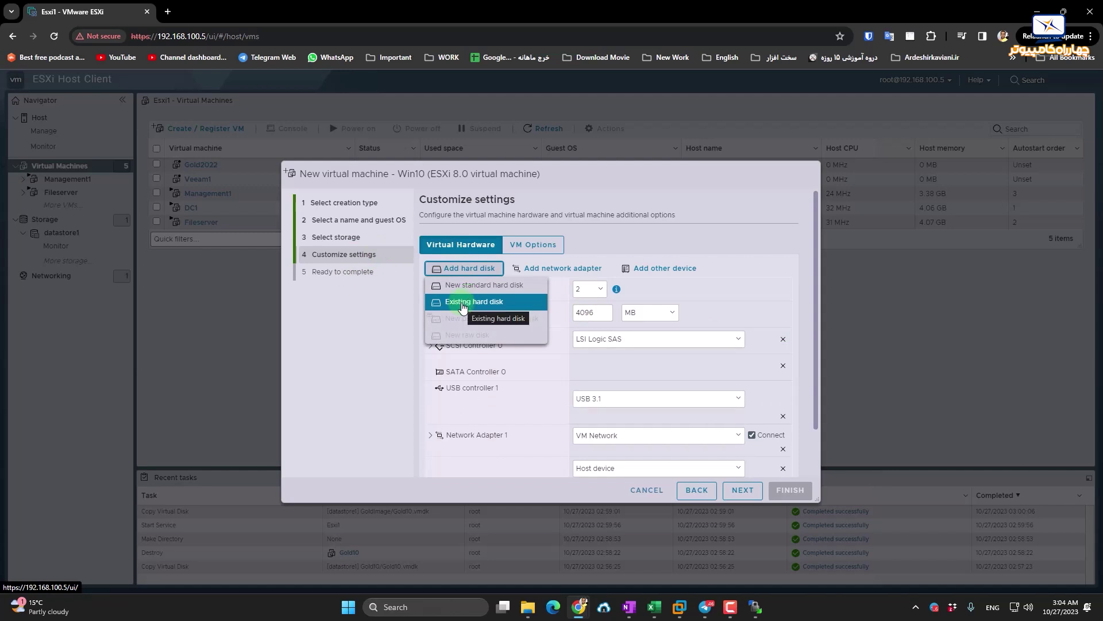
left_click(463, 307)
left_click(249, 354)
left_click(377, 244)
left_click(969, 461)
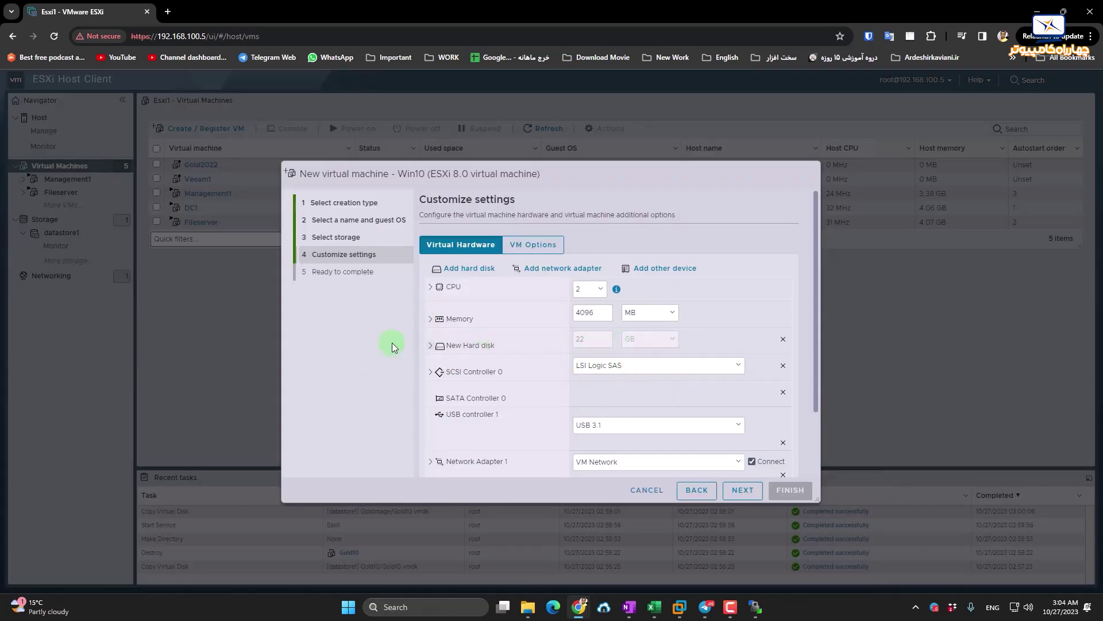
Examine the attached disk's provisioning type and file path, and look through the remaining virtual hardware
left_click(431, 347)
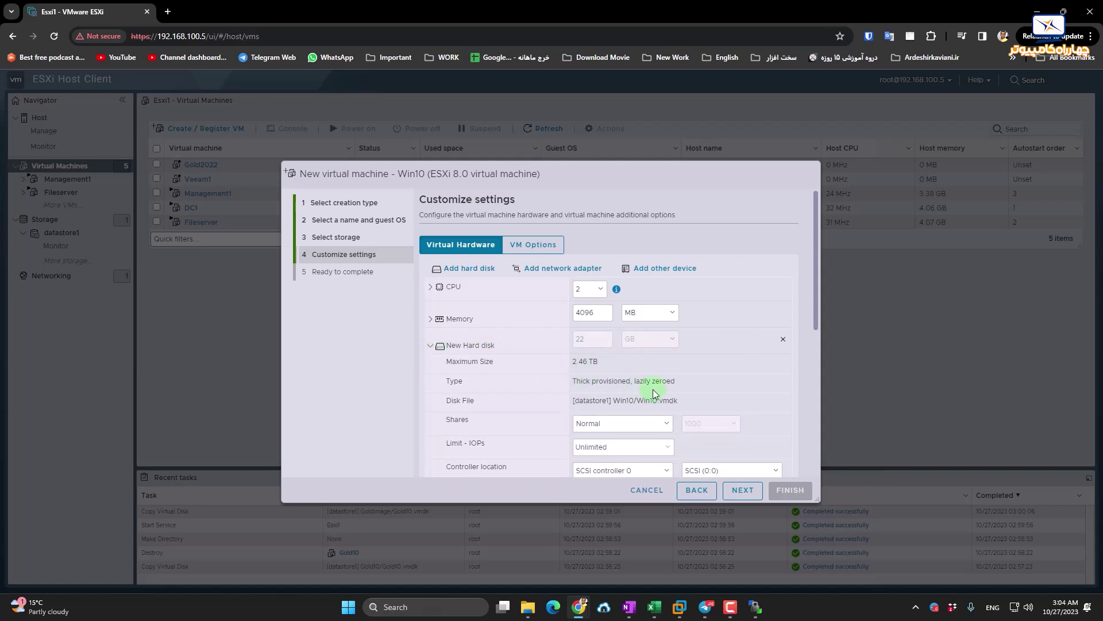
left_click(431, 347)
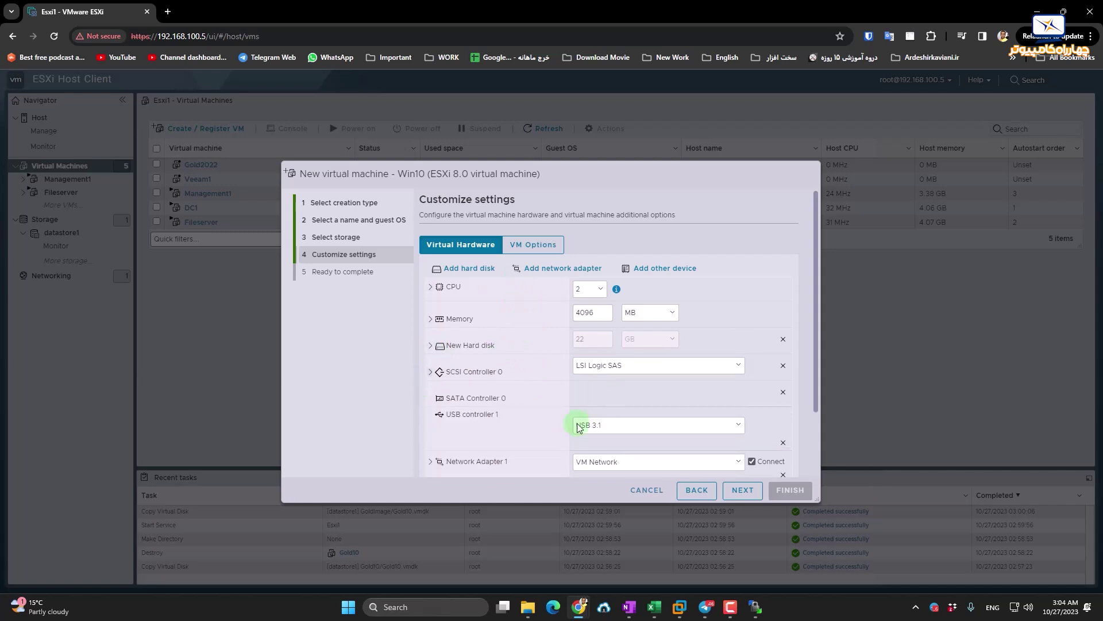
scroll(543, 427, "down", 3)
scroll(517, 409, "up", 3)
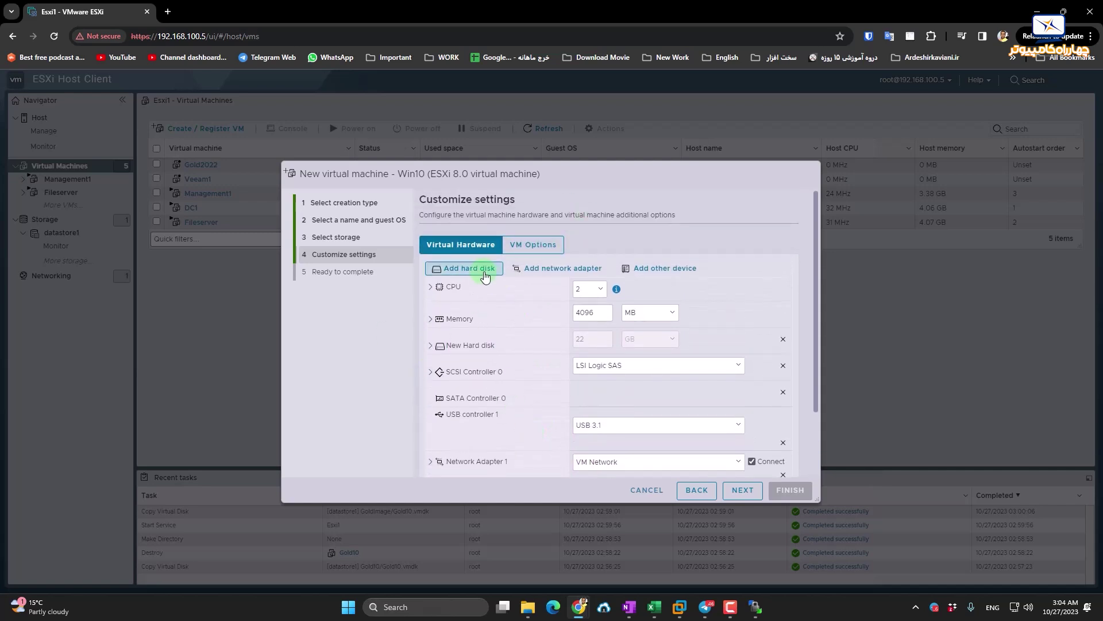
Review the CPU options and enable Memory Hot Plug for the virtual machine
left_click(430, 286)
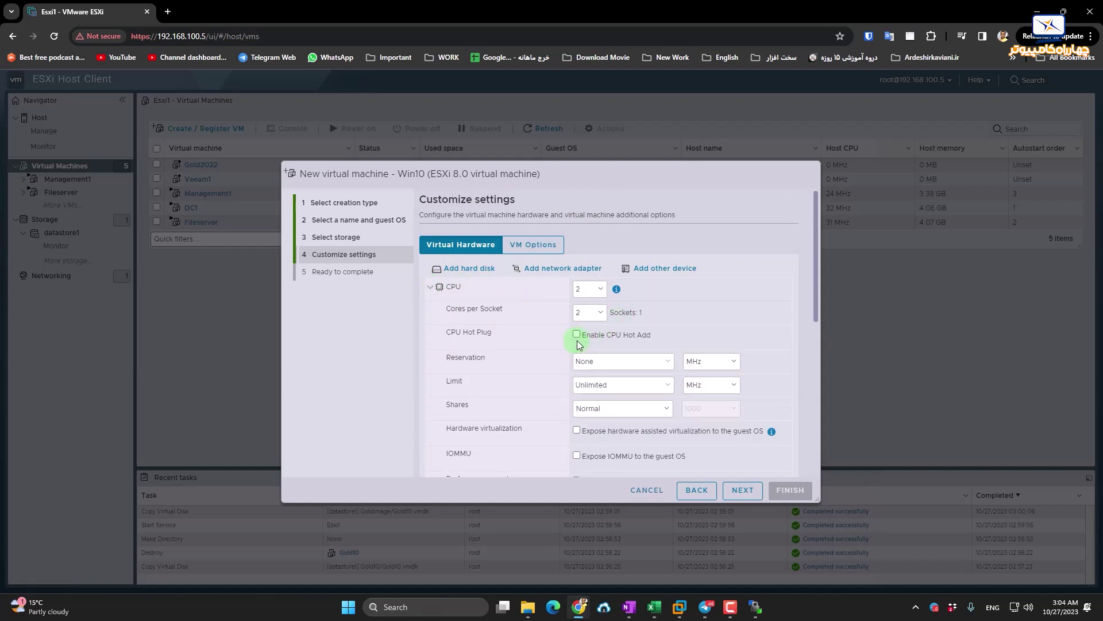
left_click(430, 287)
left_click(430, 319)
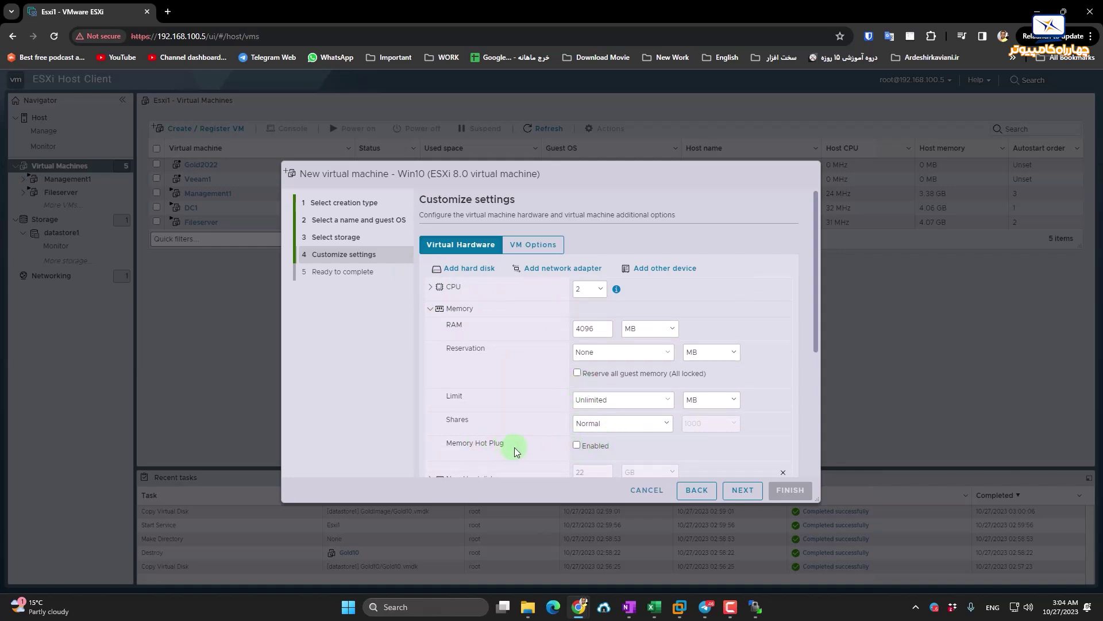
left_click(585, 447)
left_click(431, 311)
Keep VM Network for Network Adapter 1 and finish creating the Win10 virtual machine
scroll(575, 397, "down", 2)
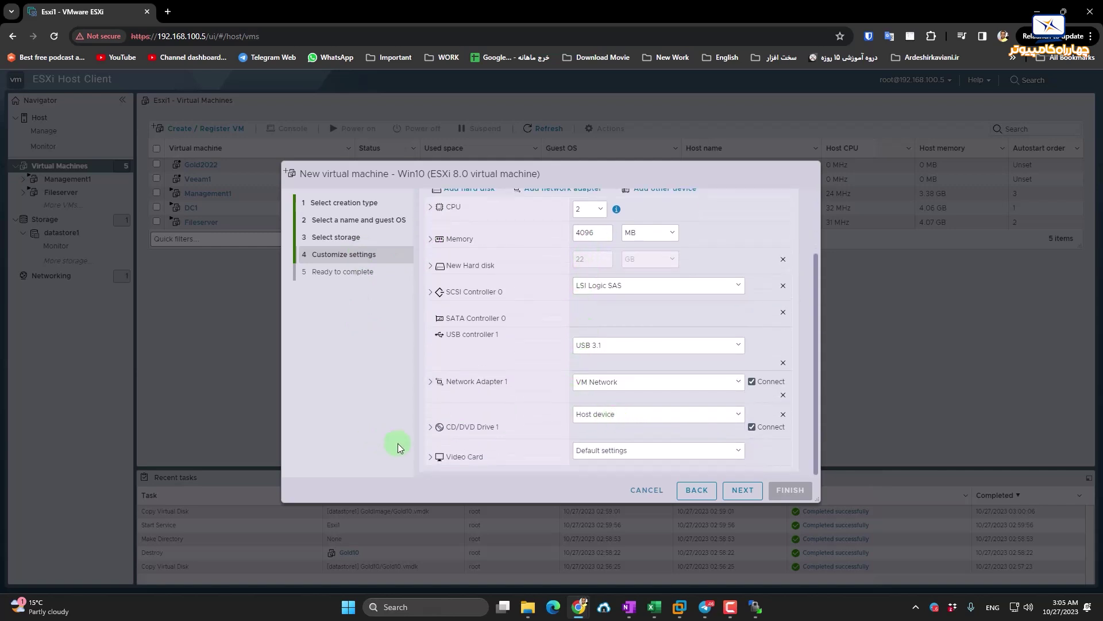
left_click(585, 385)
left_click(585, 385)
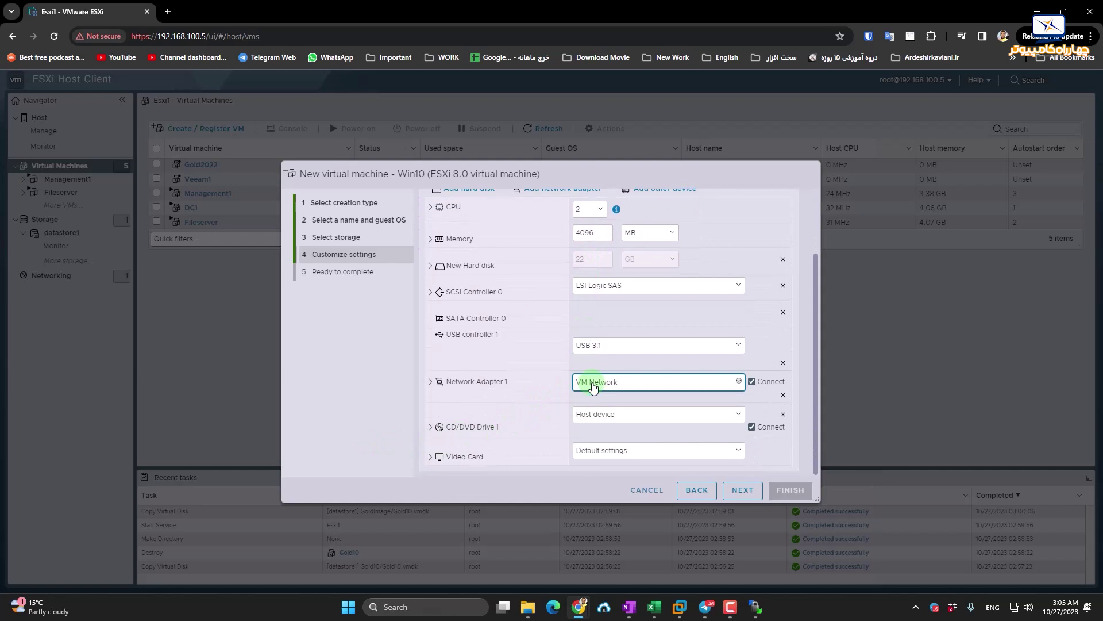
left_click(741, 490)
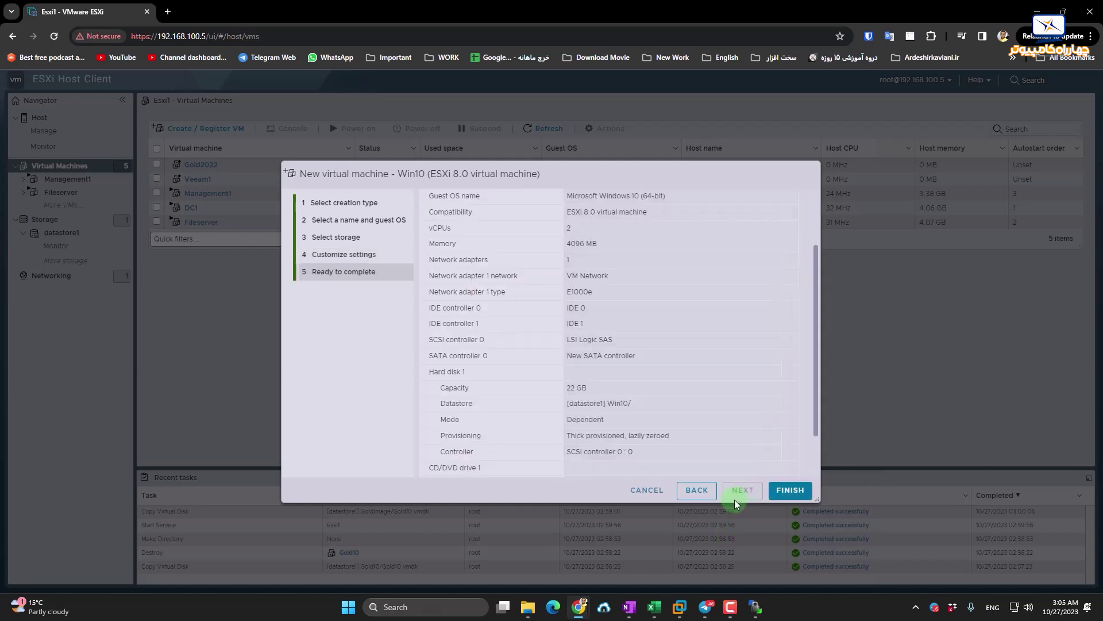
left_click(792, 490)
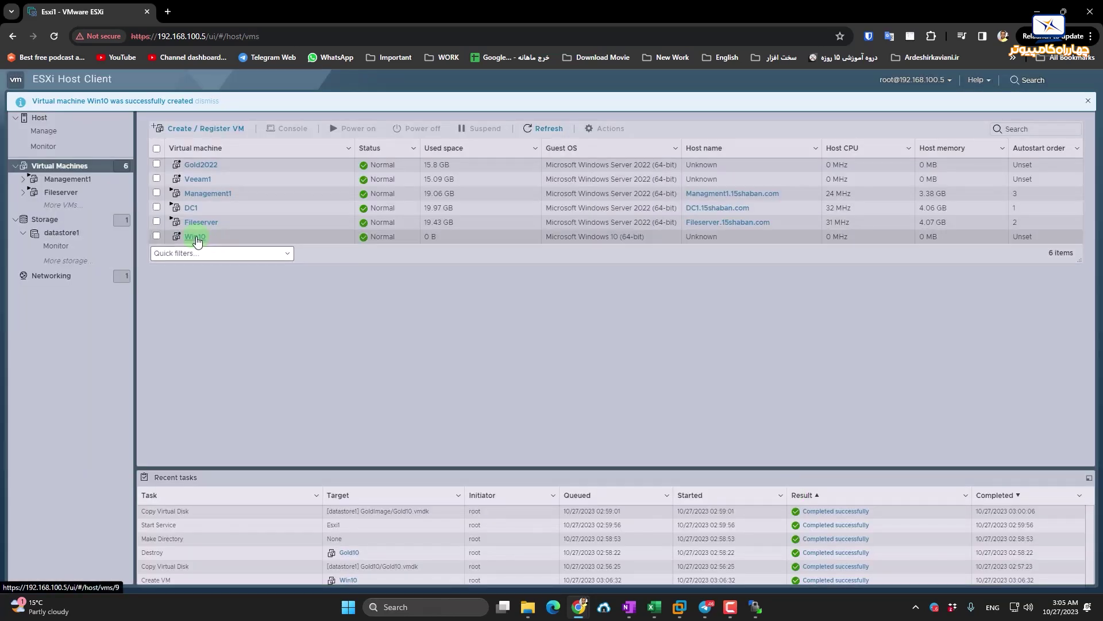
Power on the Win10 virtual machine and launch its remote console in VMware Workstation, directing input to the guest
left_click(244, 237)
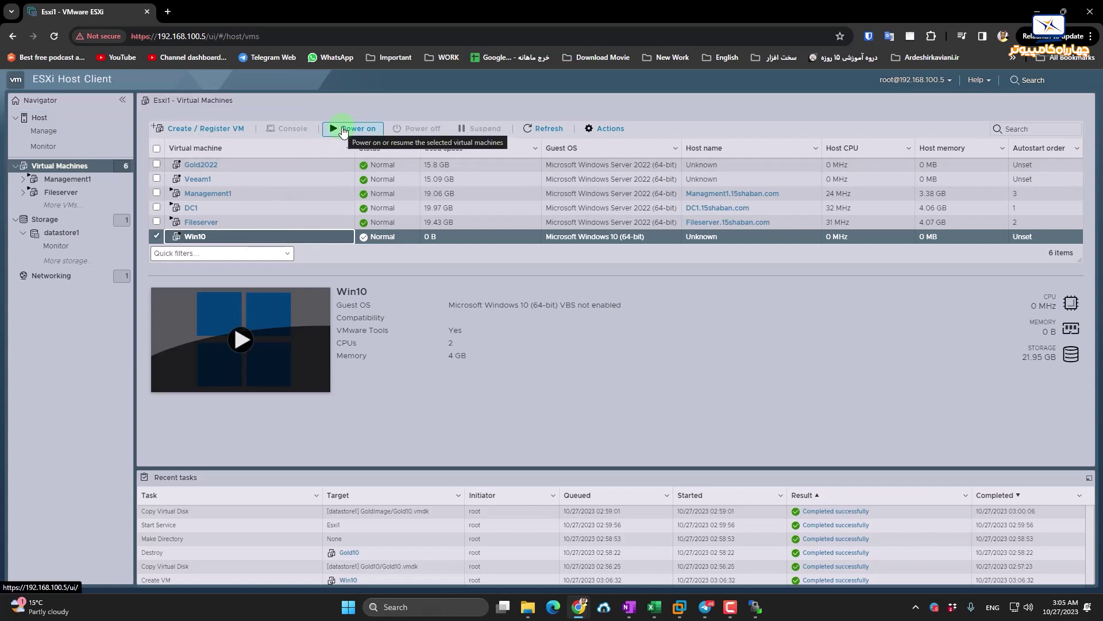
left_click(344, 132)
left_click(290, 129)
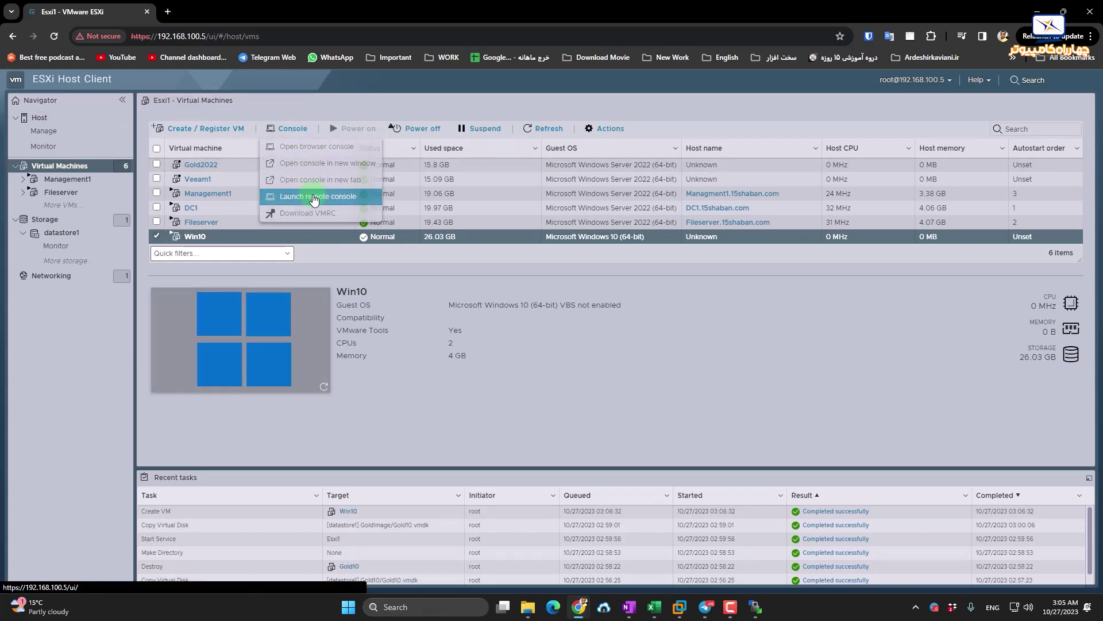
left_click(320, 198)
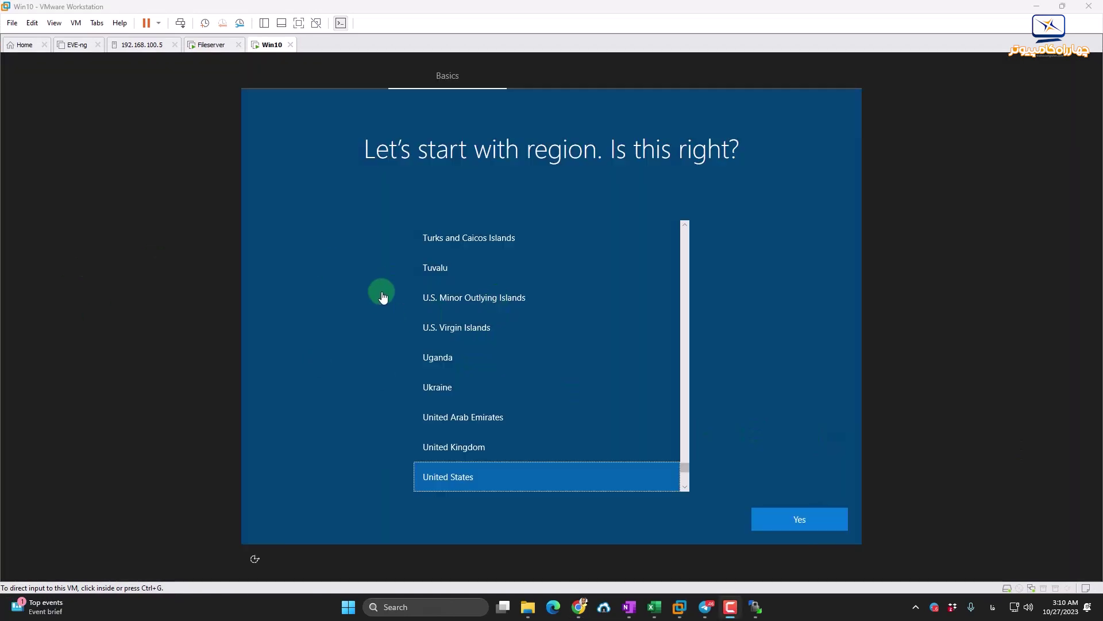
left_click(320, 253)
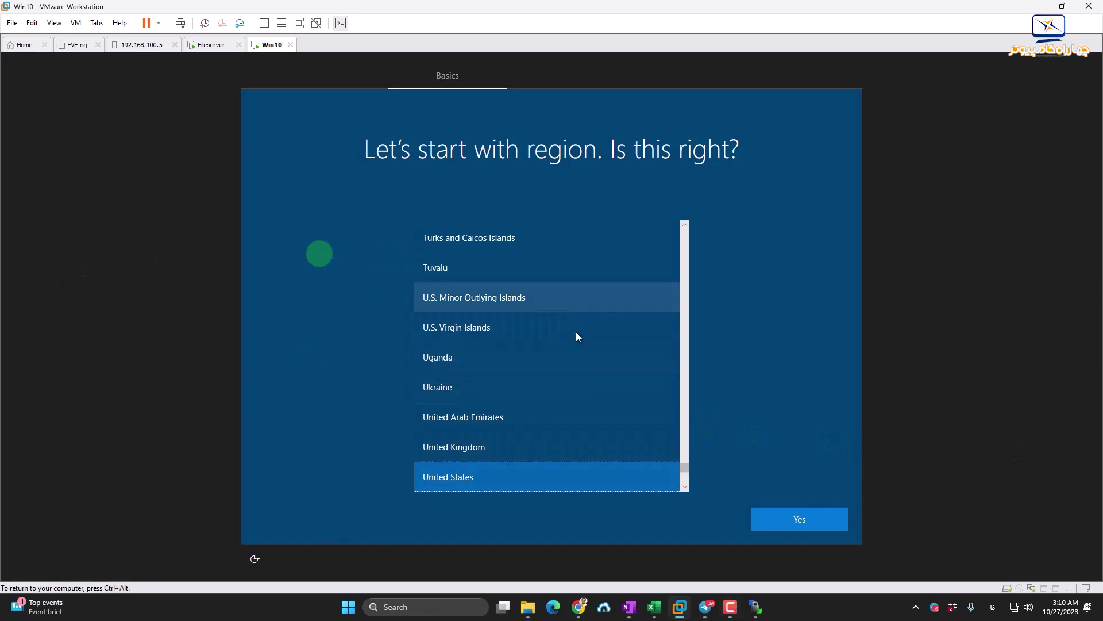
Accept United States as the region and US as the keyboard layout in the Windows setup
left_click(792, 510)
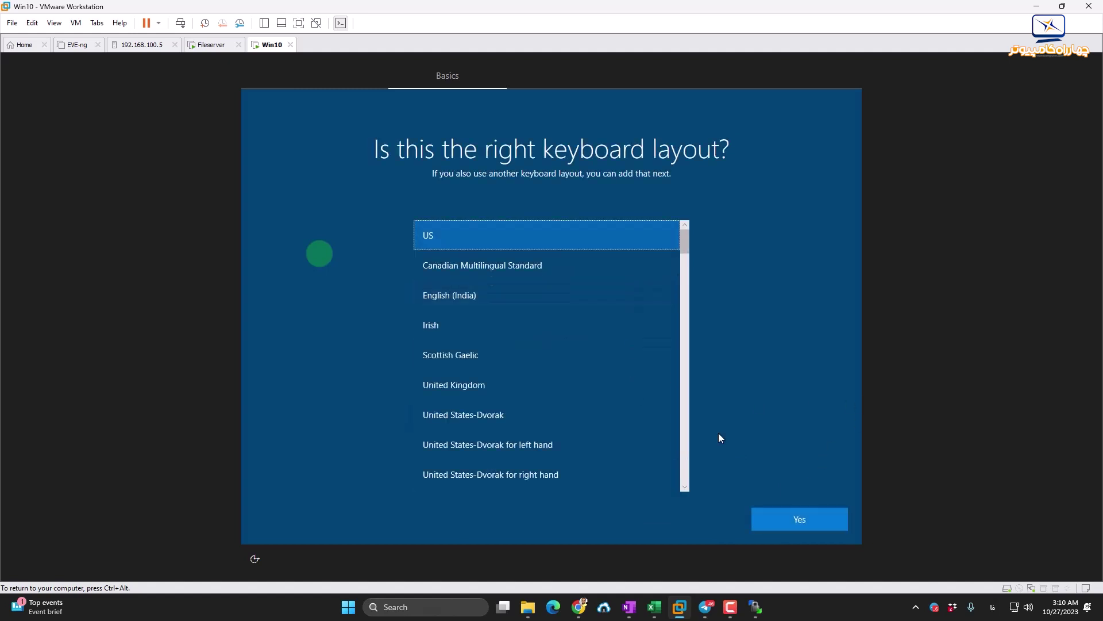
left_click(773, 515)
left_click(773, 516)
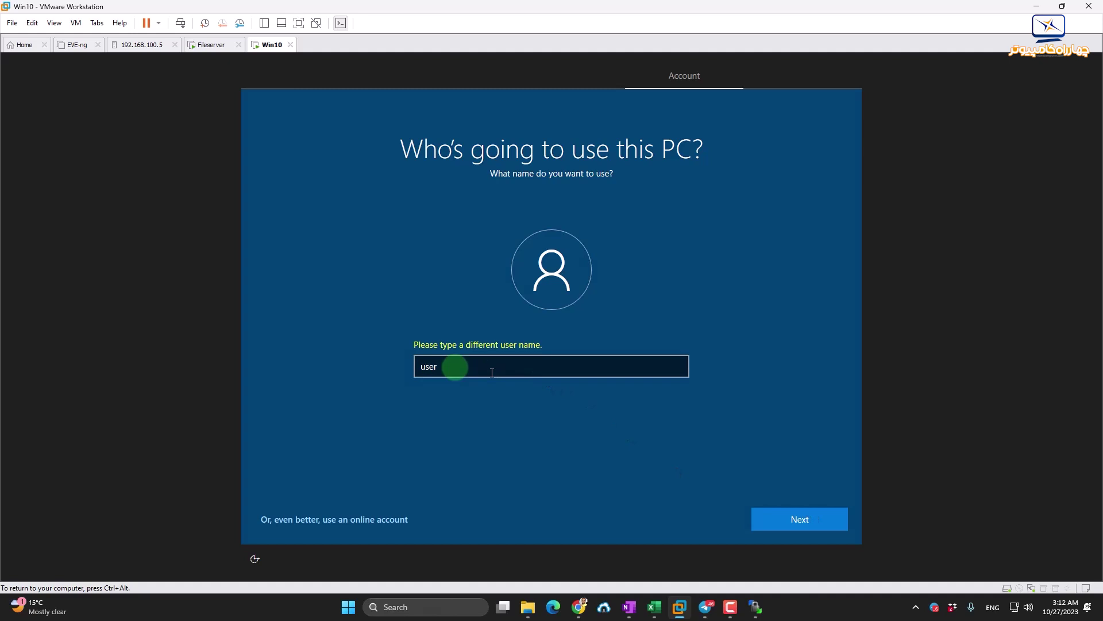
Name the local account user2, continue without entering a password, and accept the default privacy settings
left_click(491, 372)
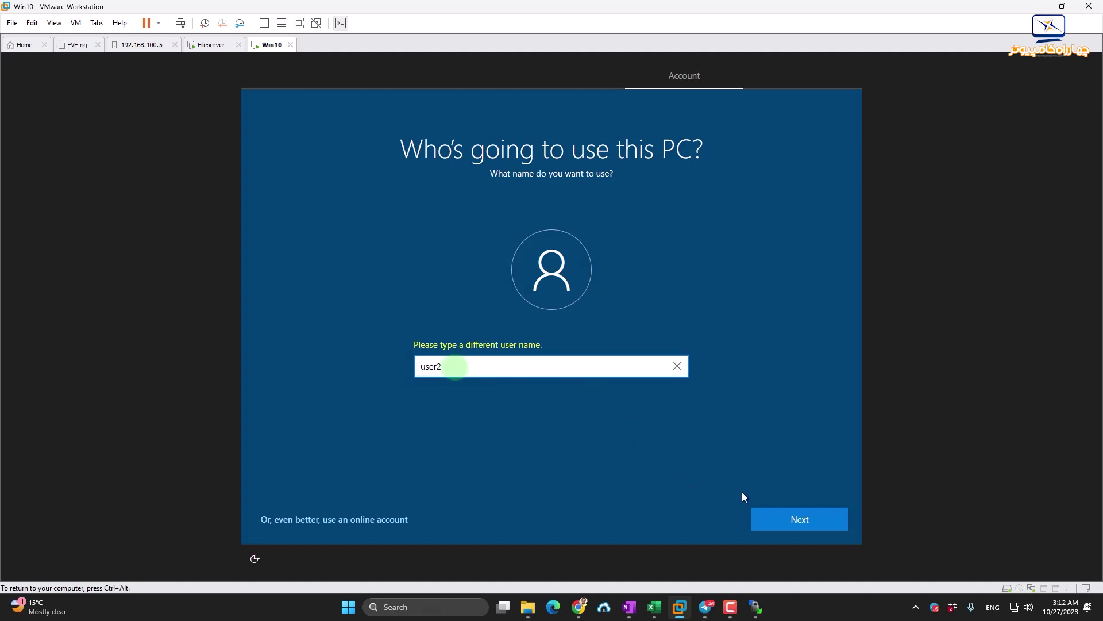
left_click(779, 515)
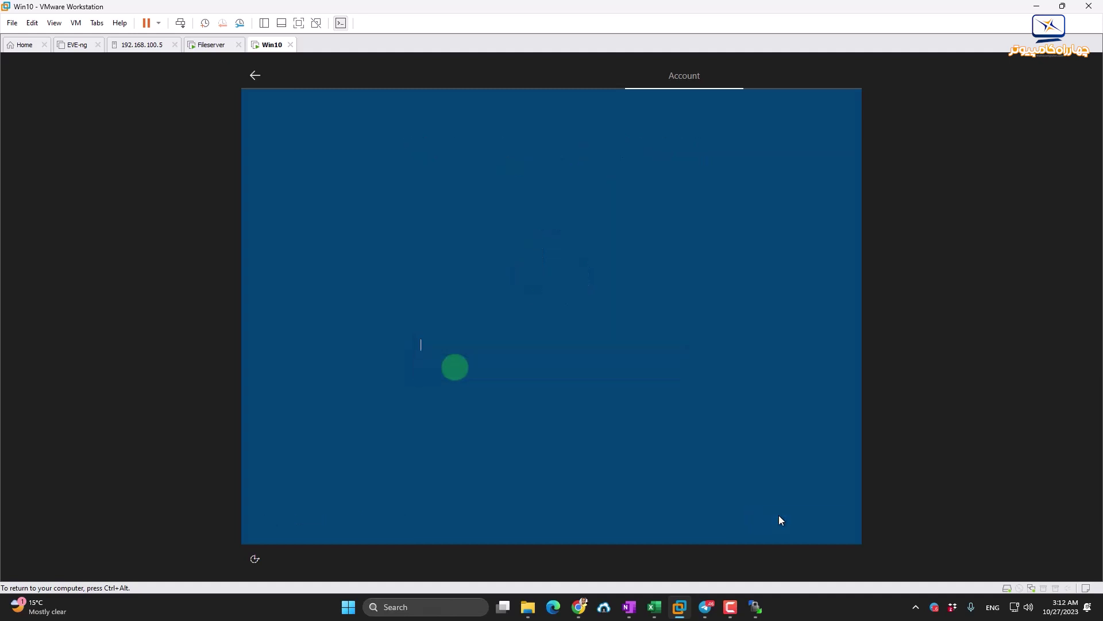
left_click(779, 515)
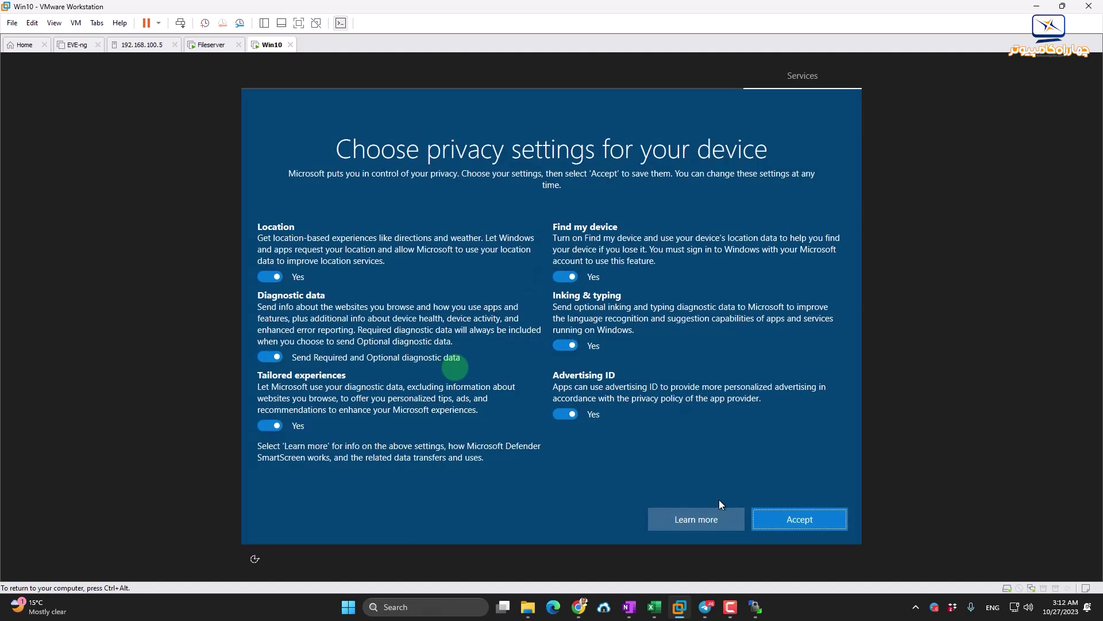
left_click(779, 512)
left_click(779, 509)
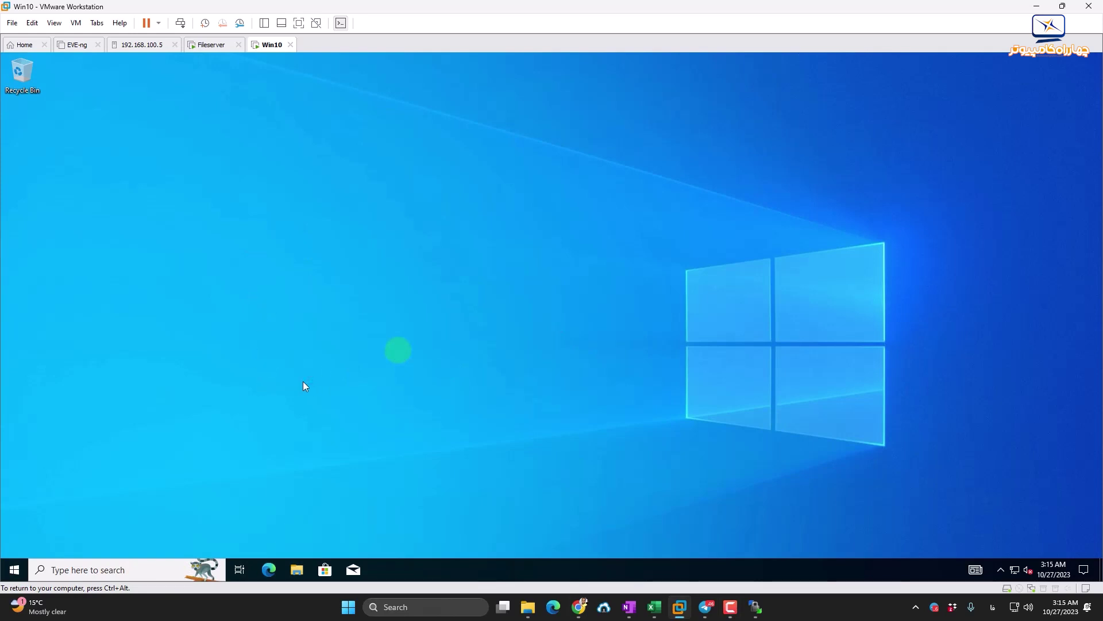
Examine the device and Windows specifications on the guest's About page, and close Settings
key("super+Pause")
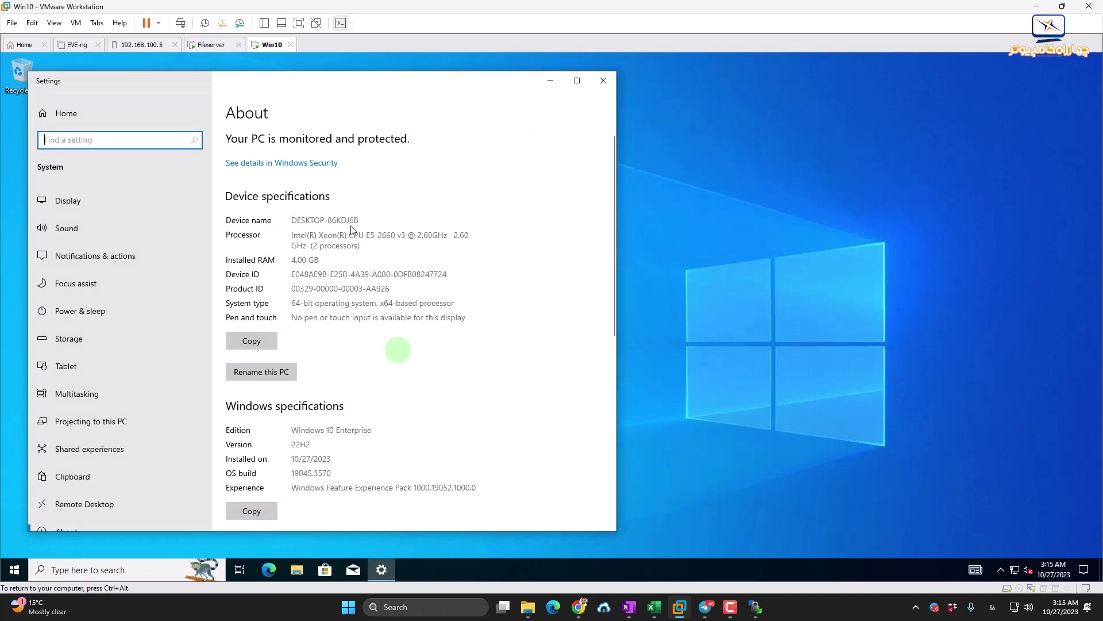
scroll(384, 302, "down", 8)
scroll(407, 333, "up", 8)
left_click(602, 82)
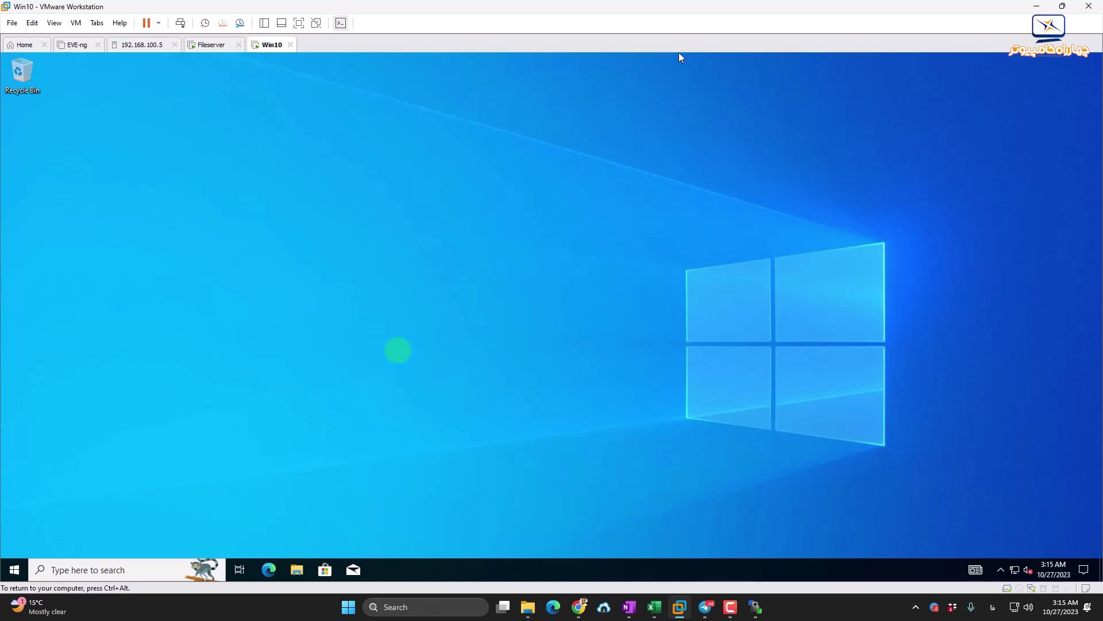
Switch to the ESXi Host Client in the browser and disable Secure Shell (SSH) on the Esxi1 host
left_click(1061, 5)
left_click(1044, 9)
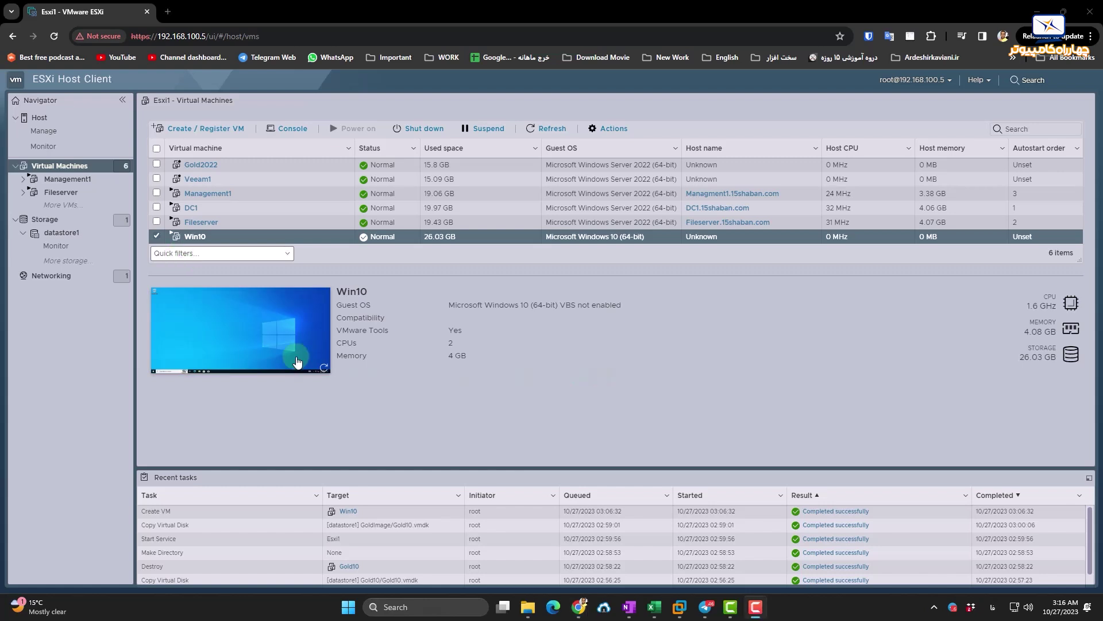
left_click(50, 131)
left_click(39, 117)
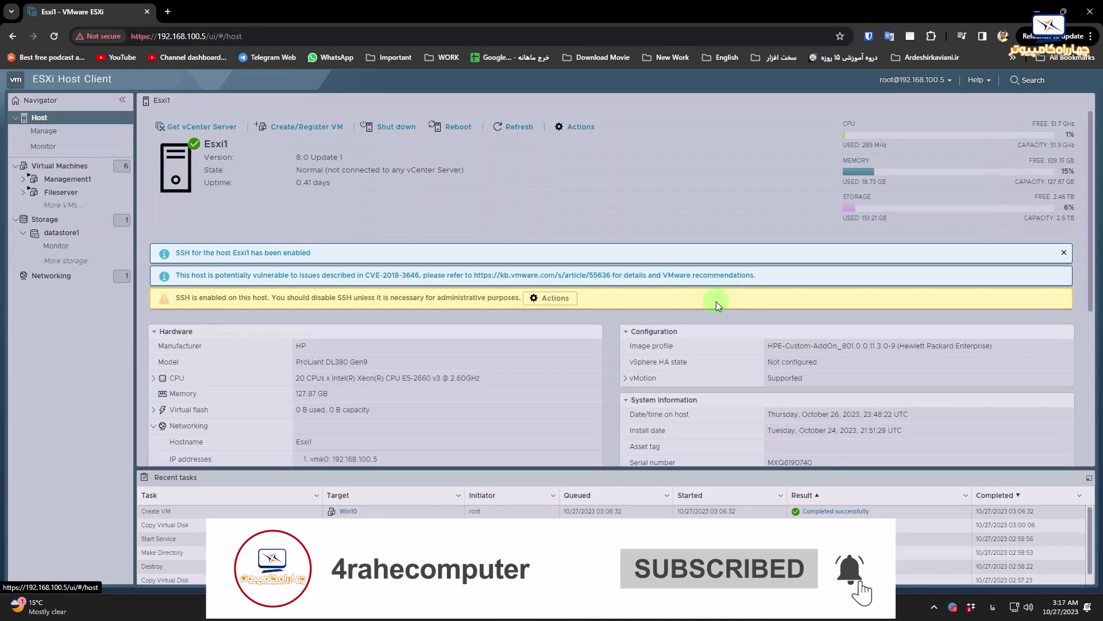
left_click(554, 298)
mouse_move(605, 419)
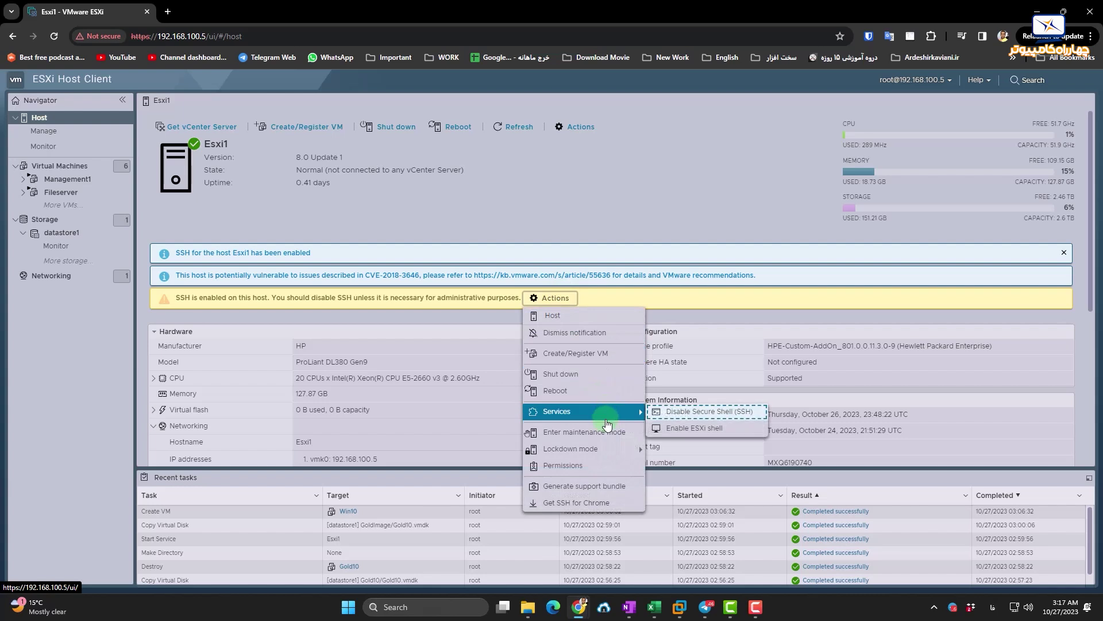
left_click(701, 411)
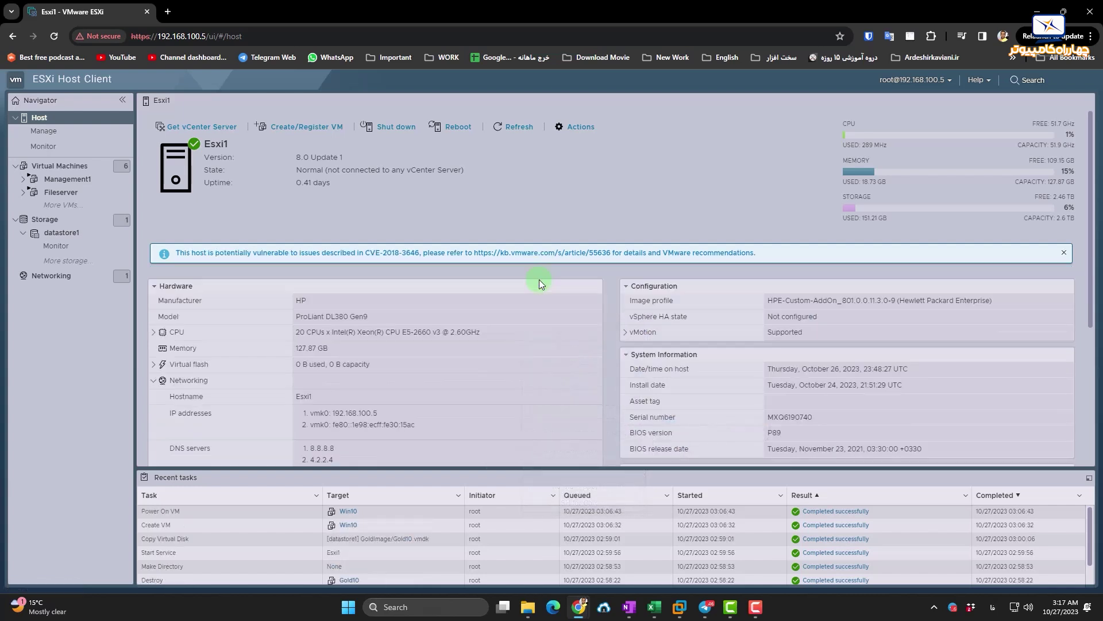